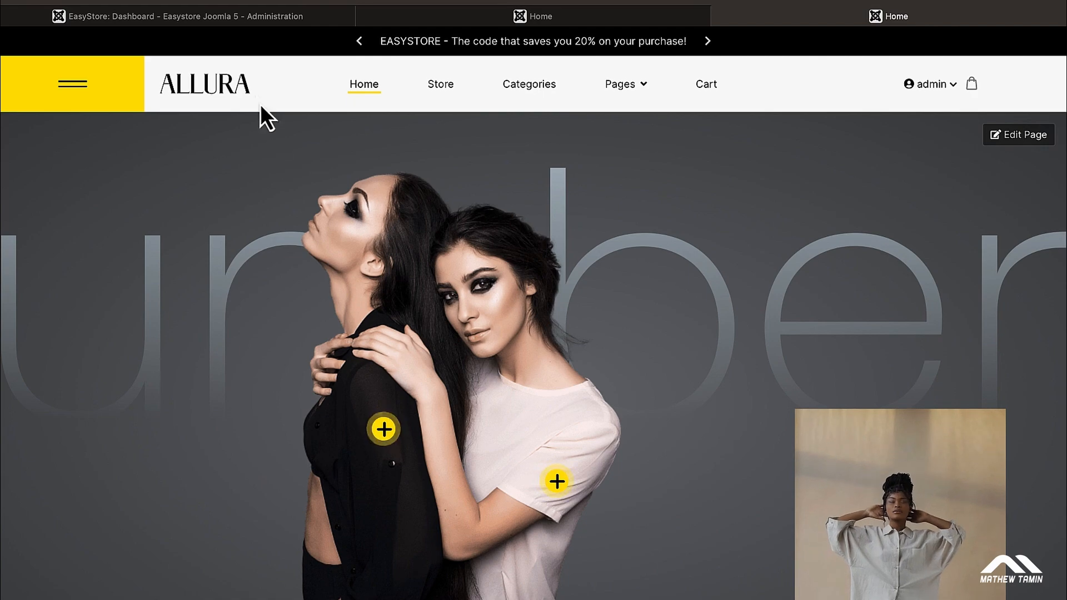
# In the Joomla administration, open the template options of the "allura - Default" site style and move the settings toolbar to the page's edge
pyautogui.click(221, 21)
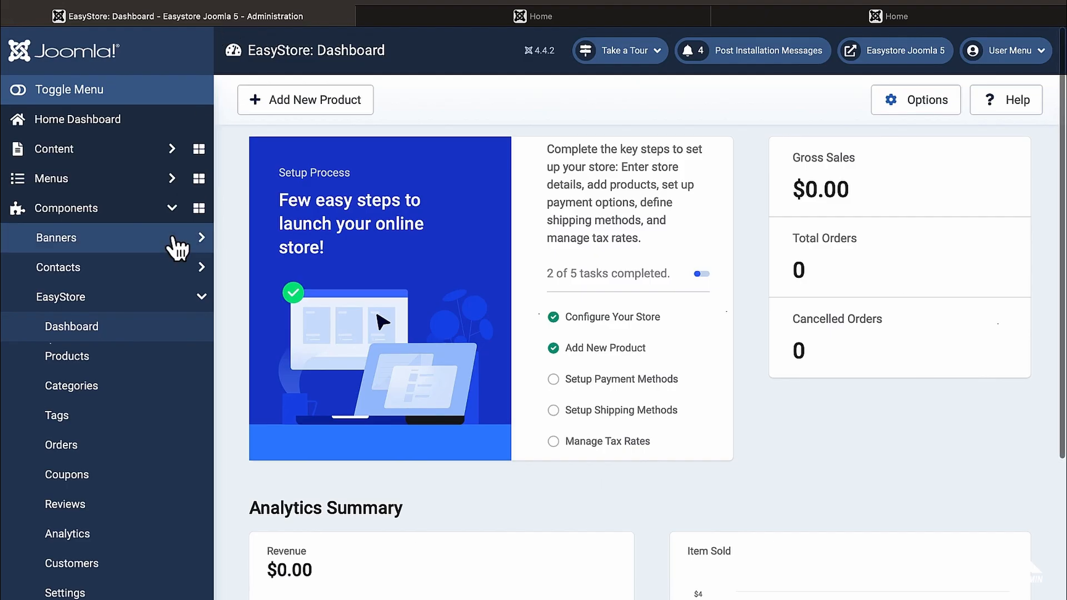
pyautogui.scroll(-4, 176, 244)
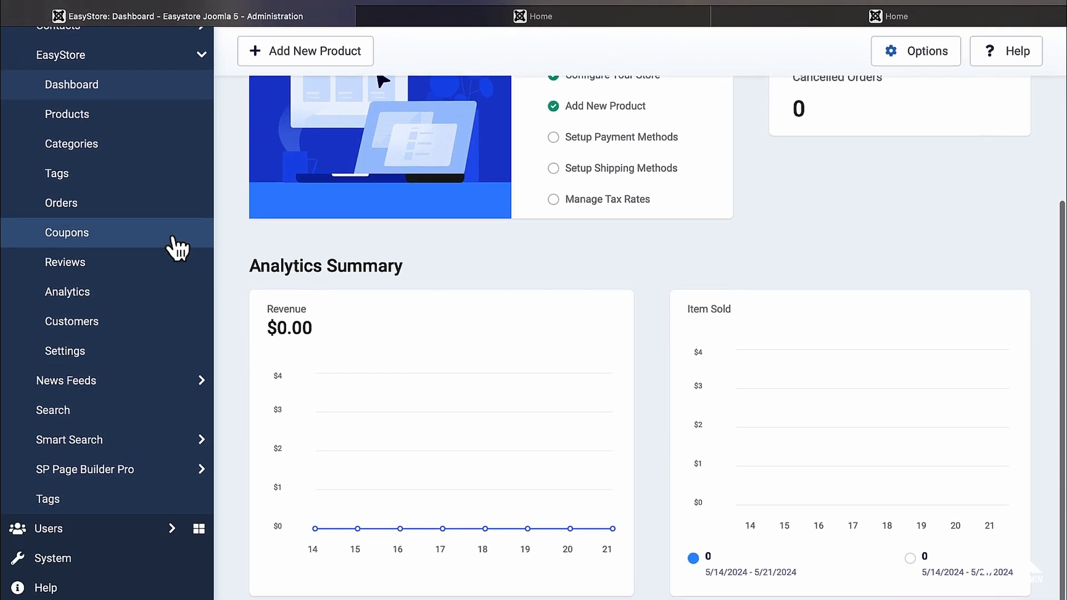
pyautogui.click(89, 560)
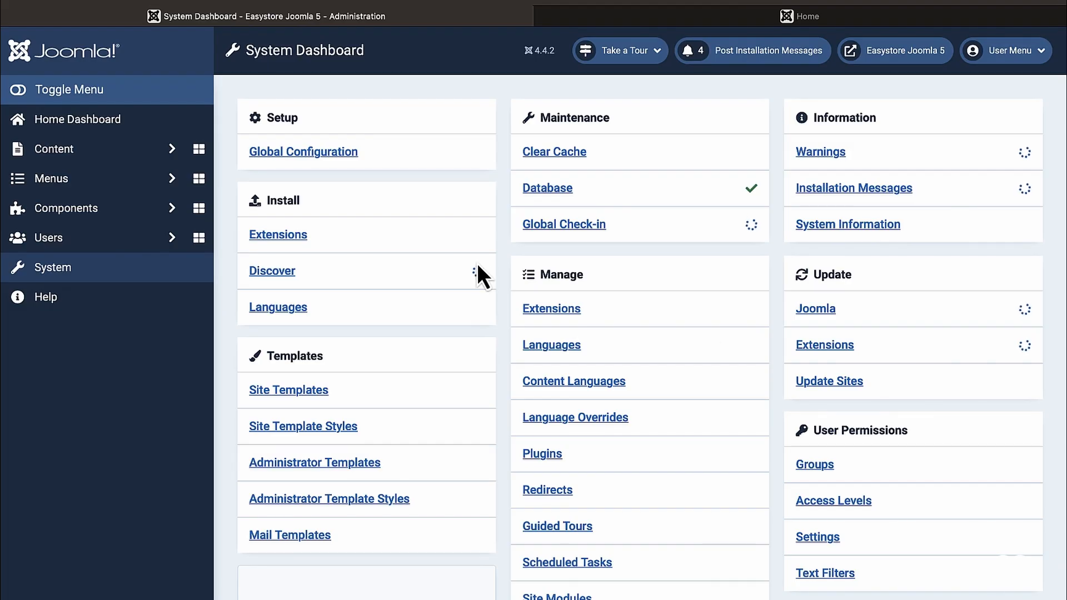
pyautogui.click(300, 426)
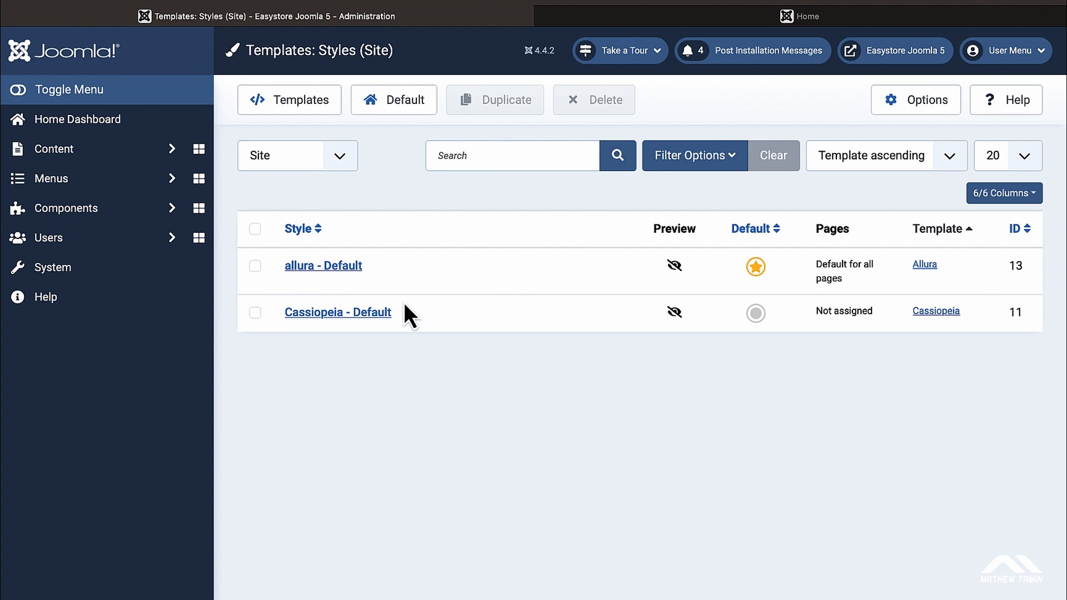
pyautogui.click(333, 267)
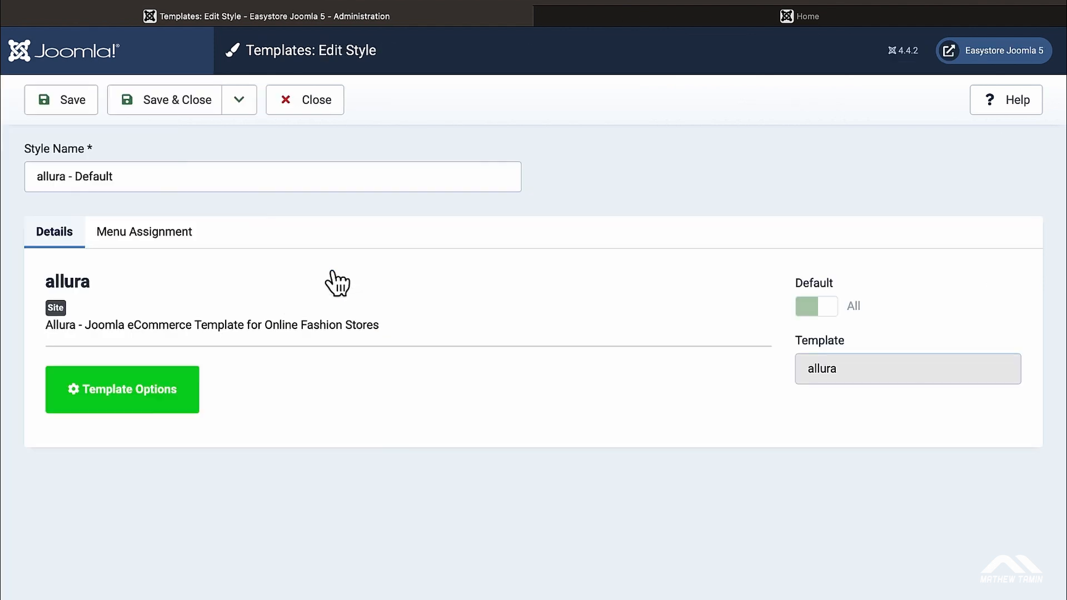
pyautogui.click(155, 392)
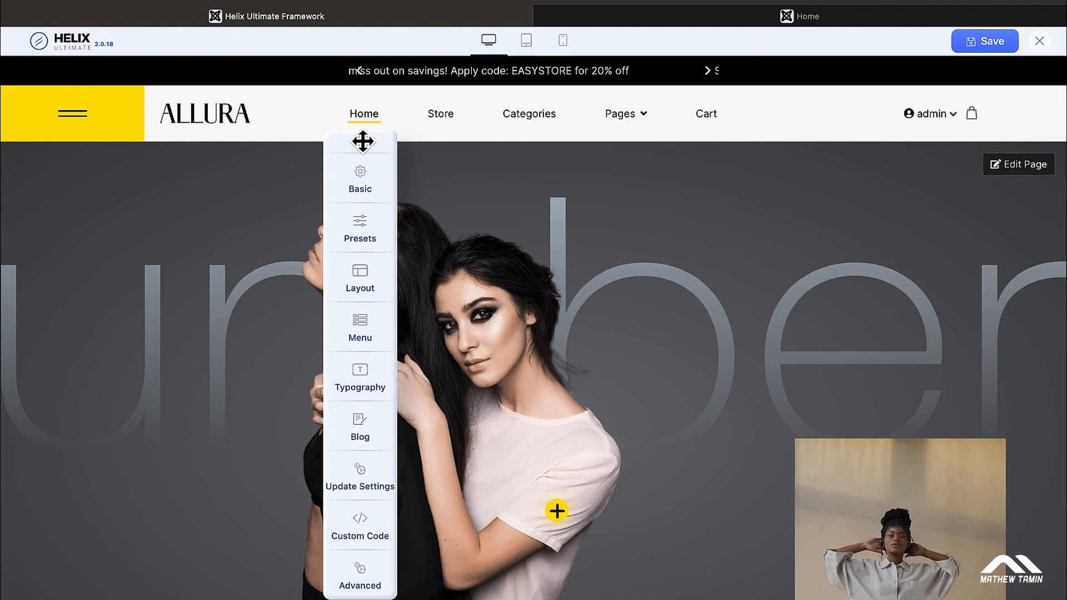
pyautogui.moveTo(363, 141); pyautogui.dragTo(83, 145)
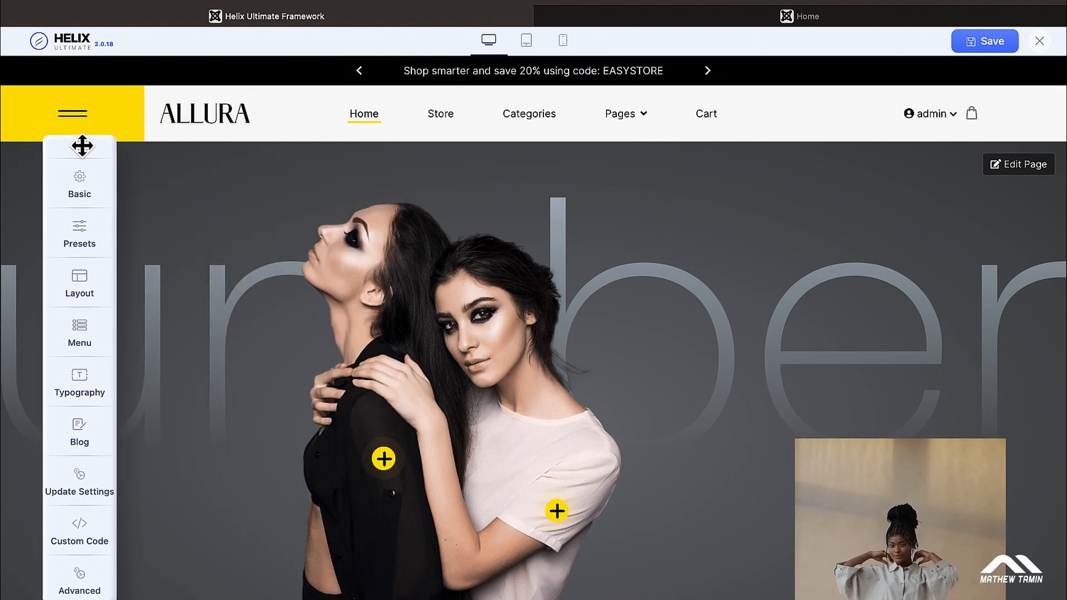
# Open the Tops item of the Main Menu for editing in the Menu Builder and review its details
pyautogui.click(82, 333)
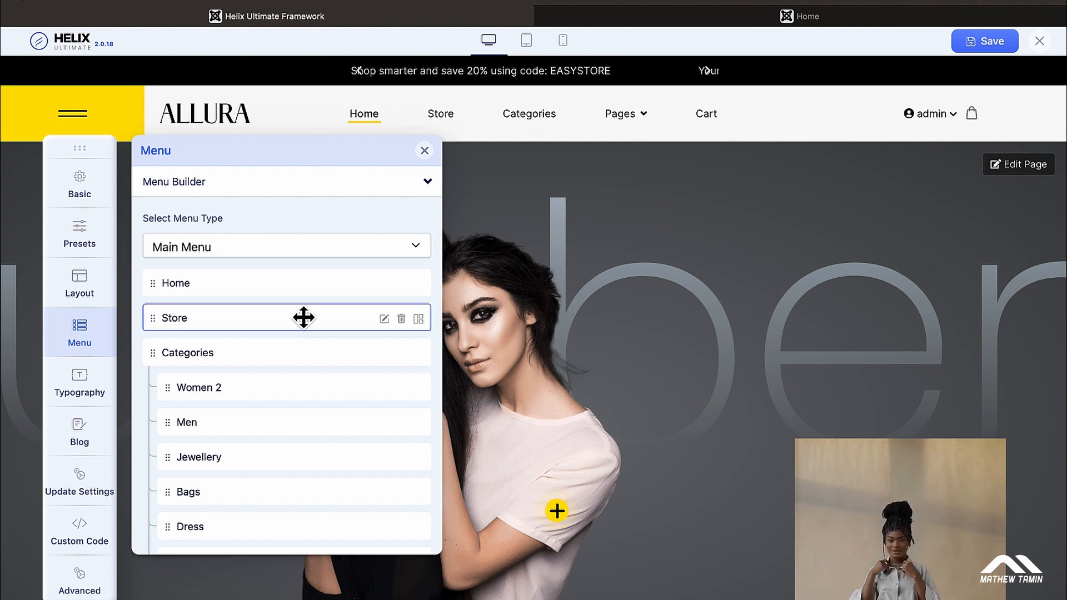
pyautogui.scroll(-5, 304, 318)
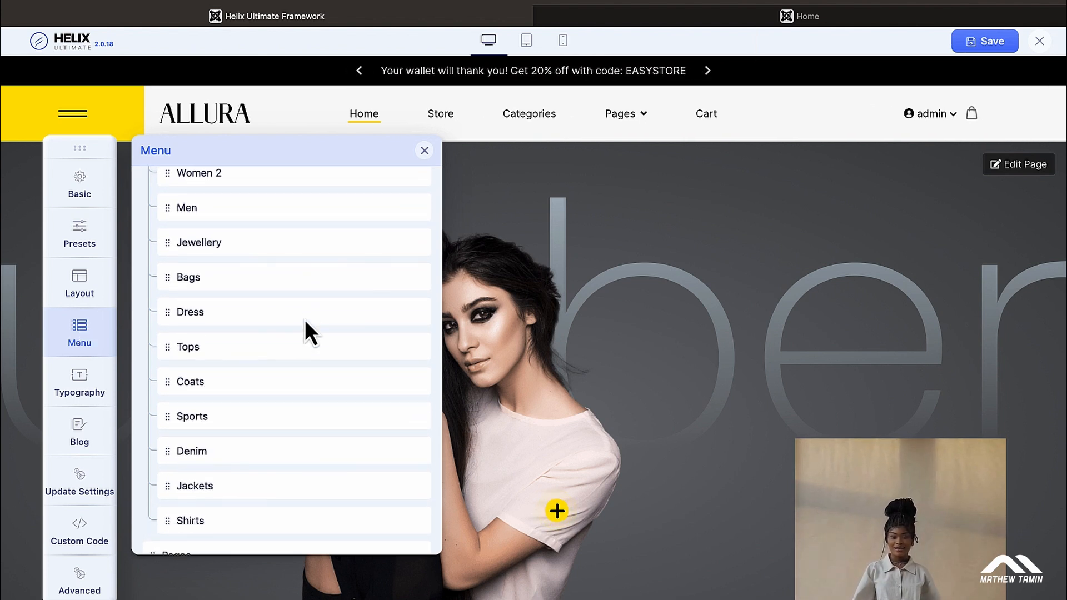
pyautogui.scroll(-2, 304, 323)
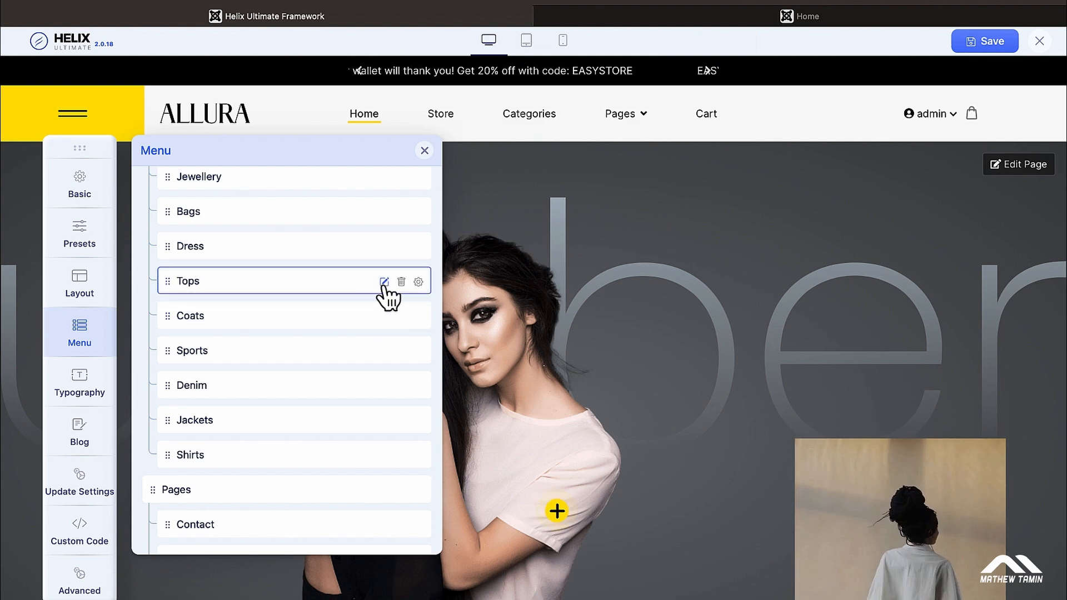
pyautogui.click(384, 281)
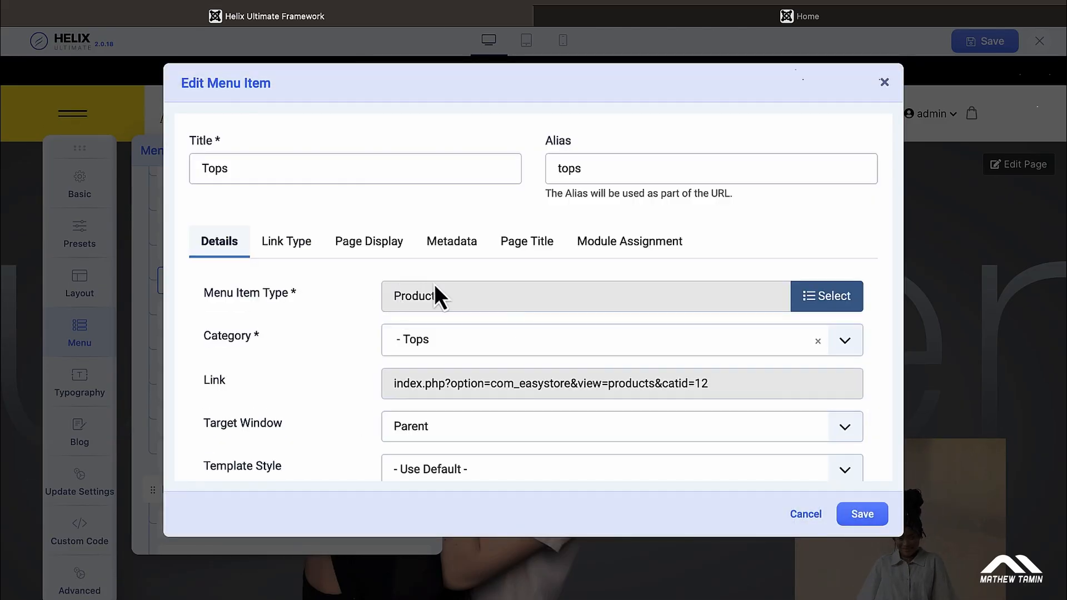
pyautogui.scroll(-2, 510, 313)
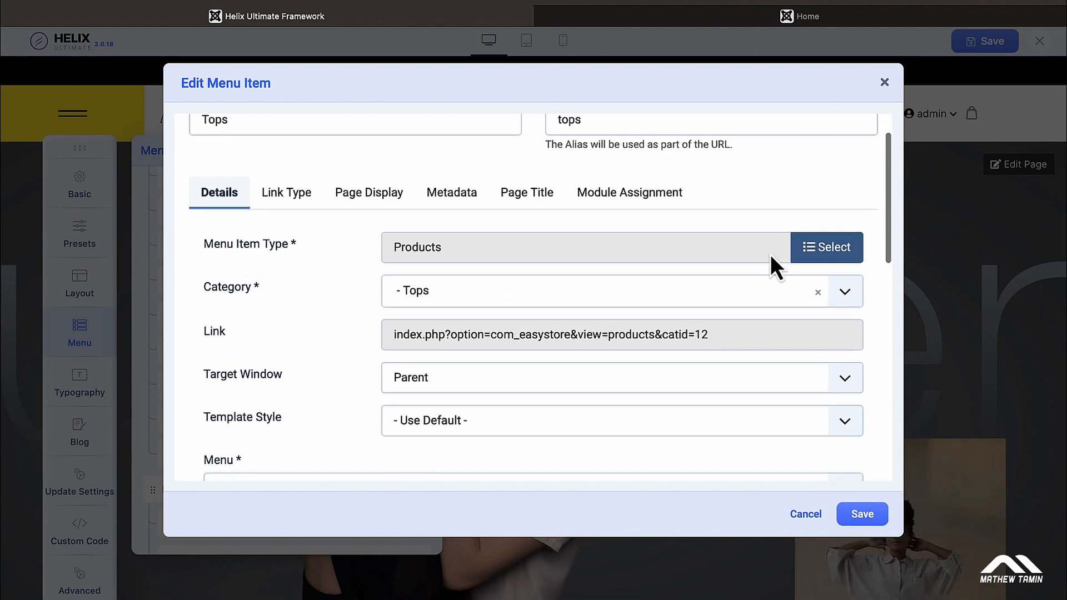
pyautogui.scroll(2, 750, 324)
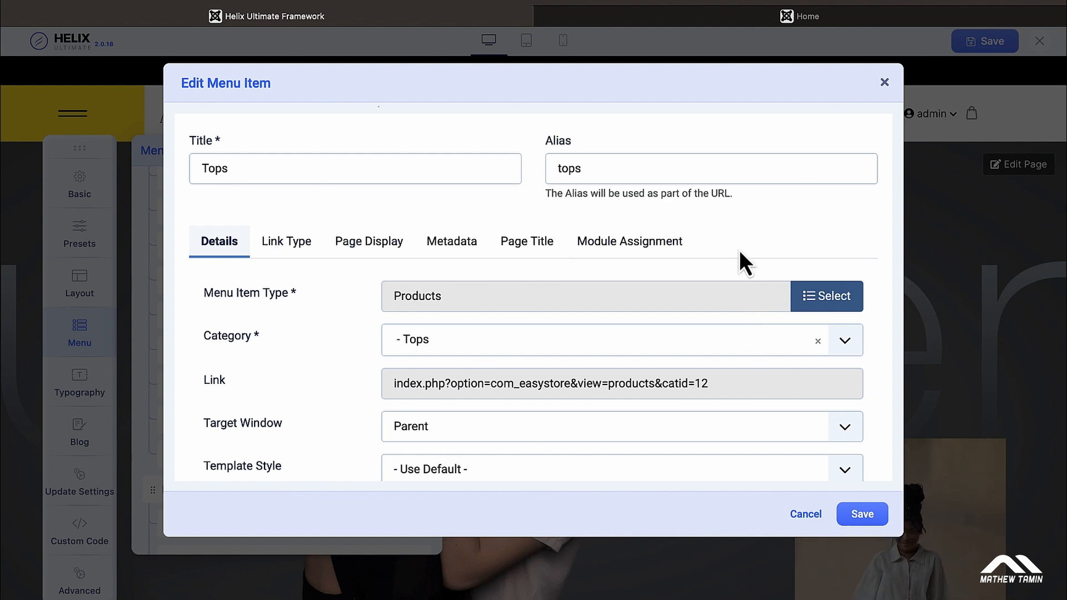
pyautogui.scroll(-1, 739, 251)
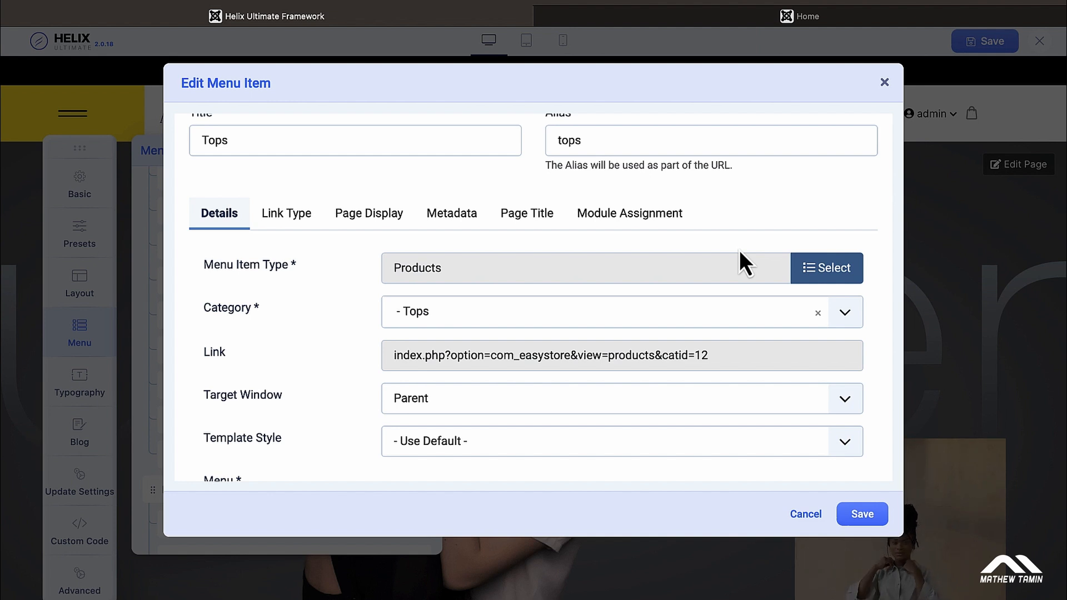
pyautogui.scroll(-1, 739, 261)
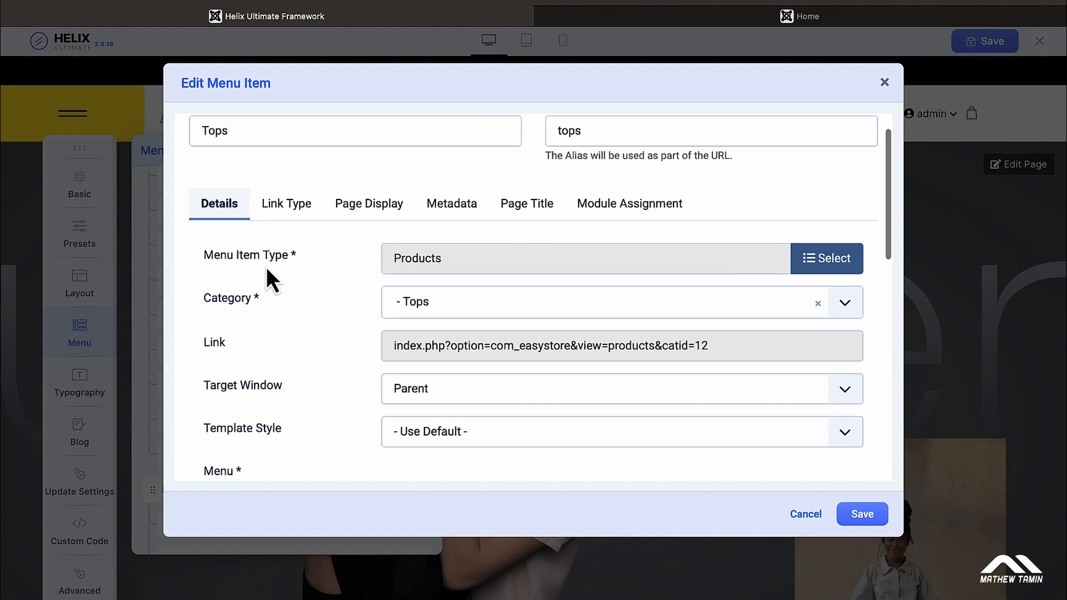
# Look over the available menu item types and set the Tops item's type to Products from EasyStore
pyautogui.click(831, 265)
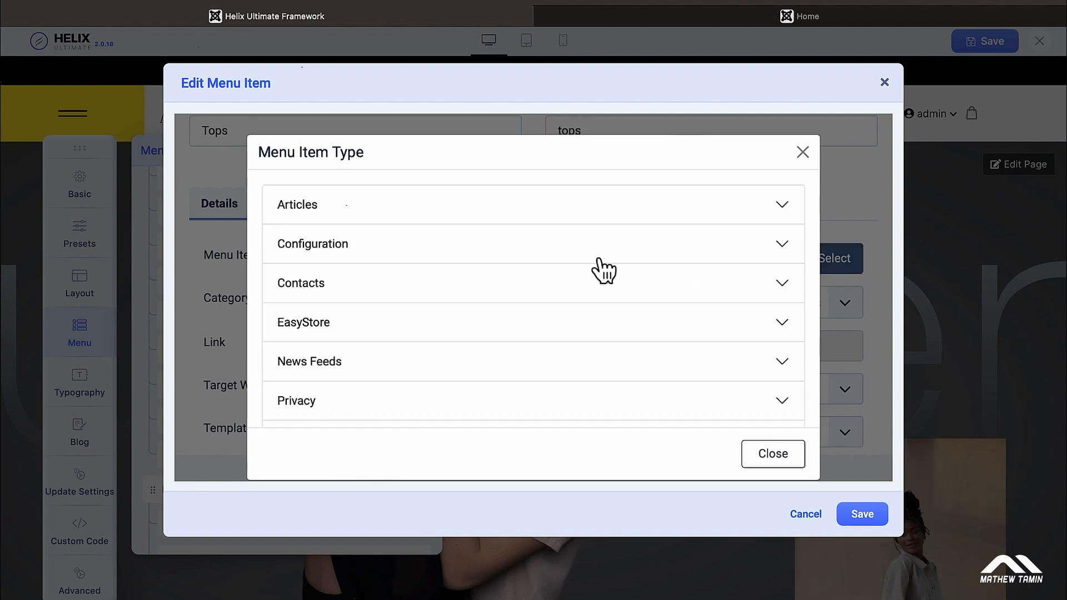
pyautogui.scroll(-5, 442, 222)
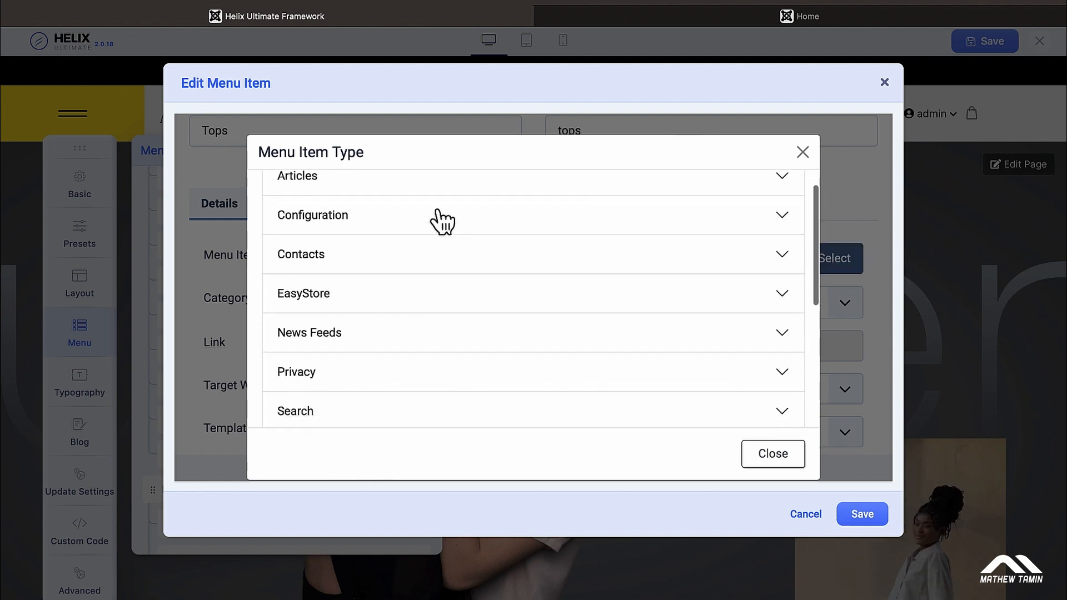
pyautogui.scroll(-1, 442, 221)
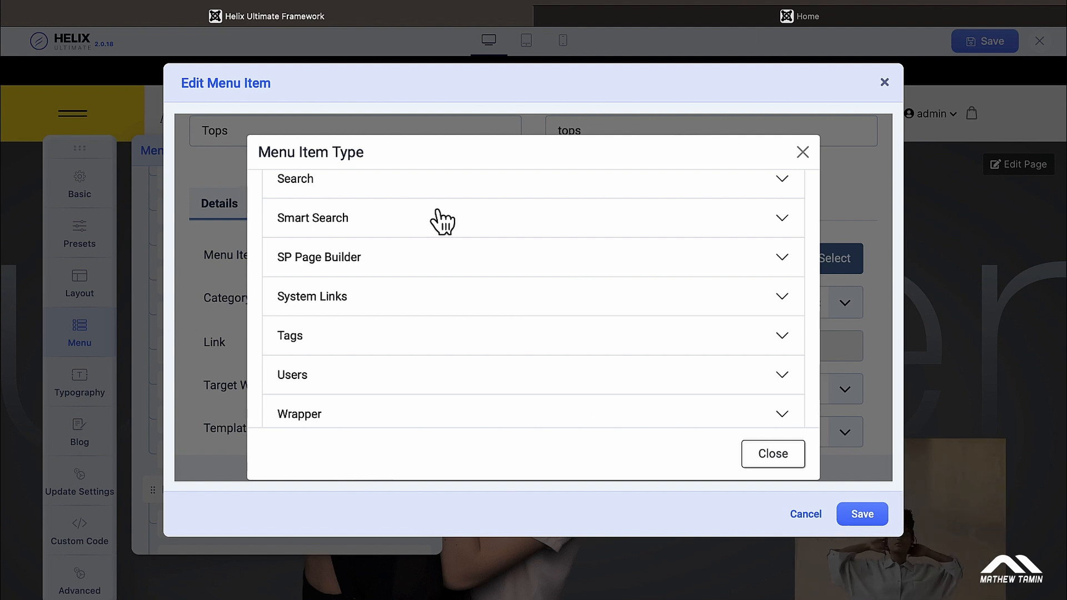
pyautogui.click(666, 21)
pyautogui.moveTo(612, 281)
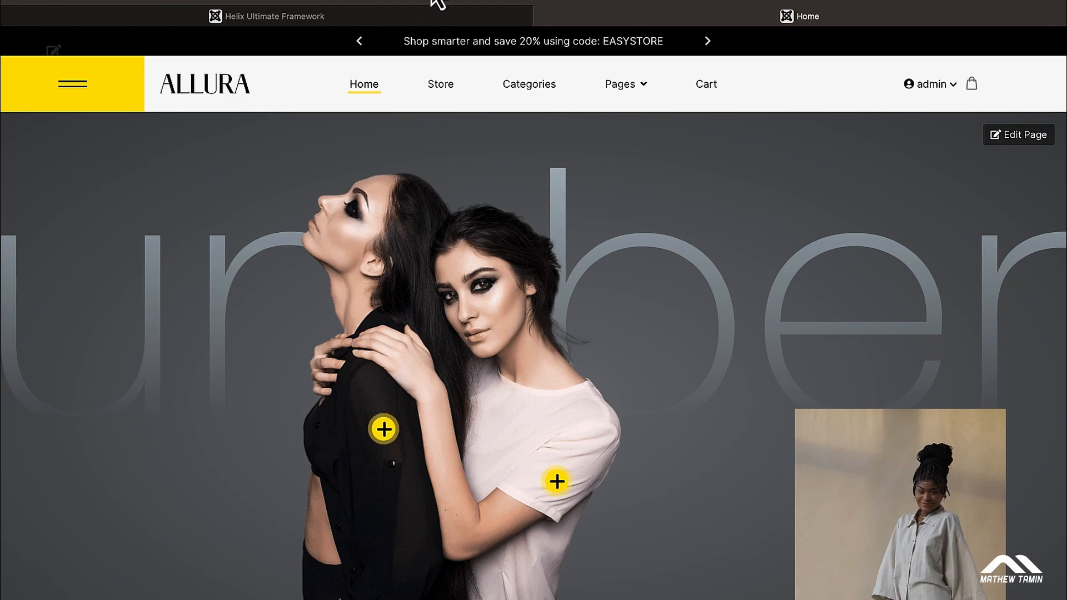
pyautogui.click(414, 19)
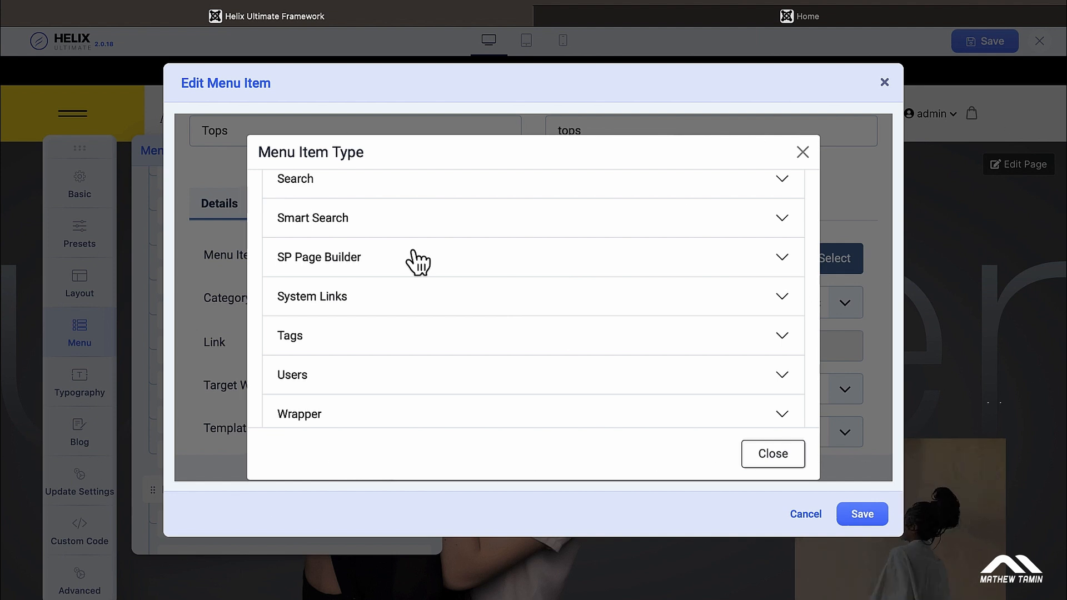
pyautogui.scroll(5, 417, 261)
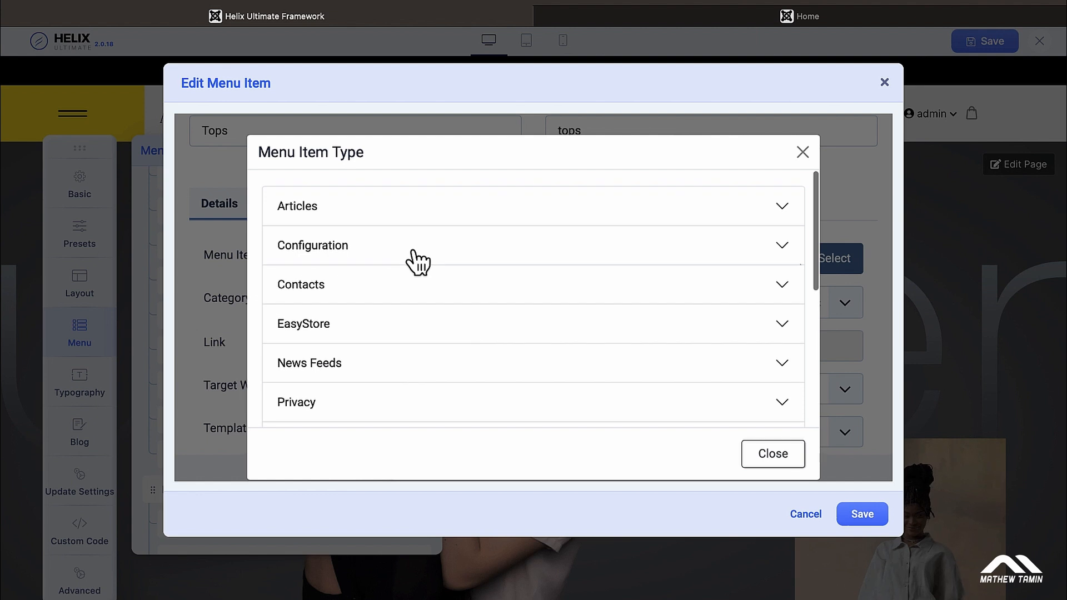
pyautogui.click(408, 334)
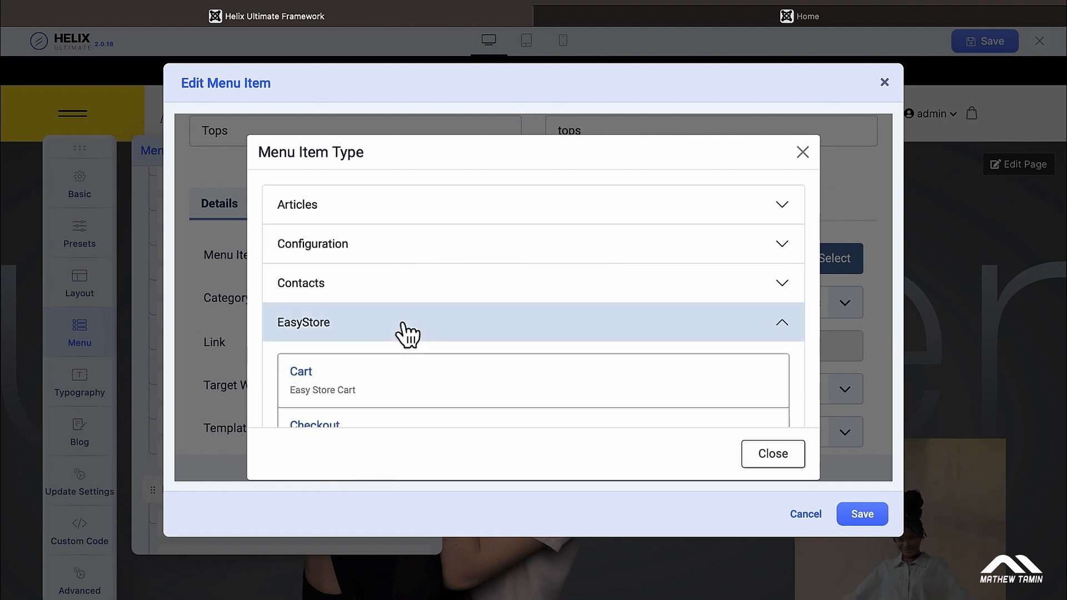
pyautogui.scroll(-2, 405, 334)
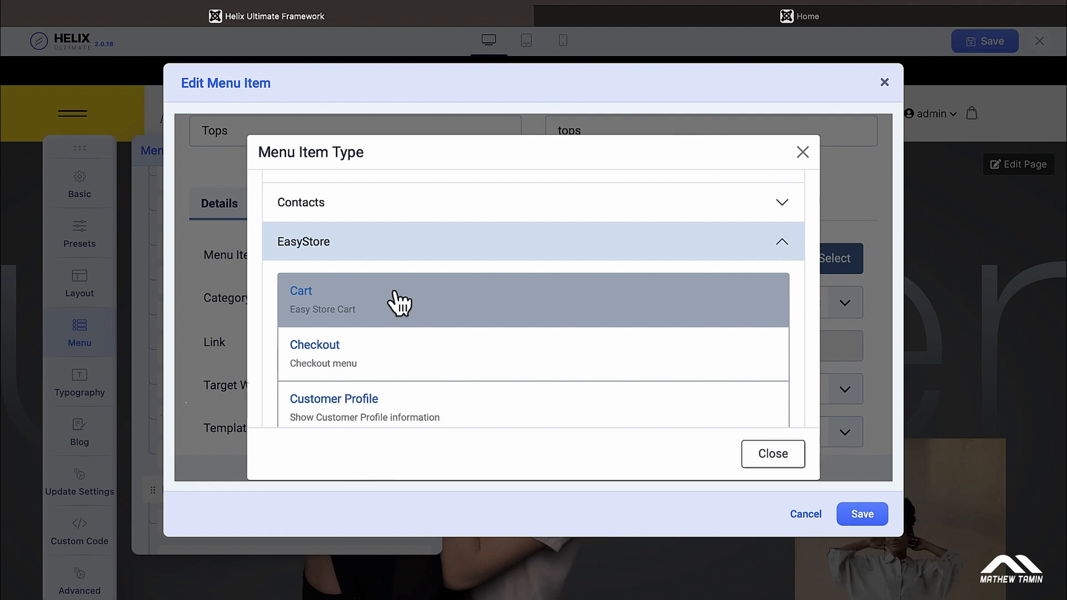
pyautogui.scroll(-4, 398, 302)
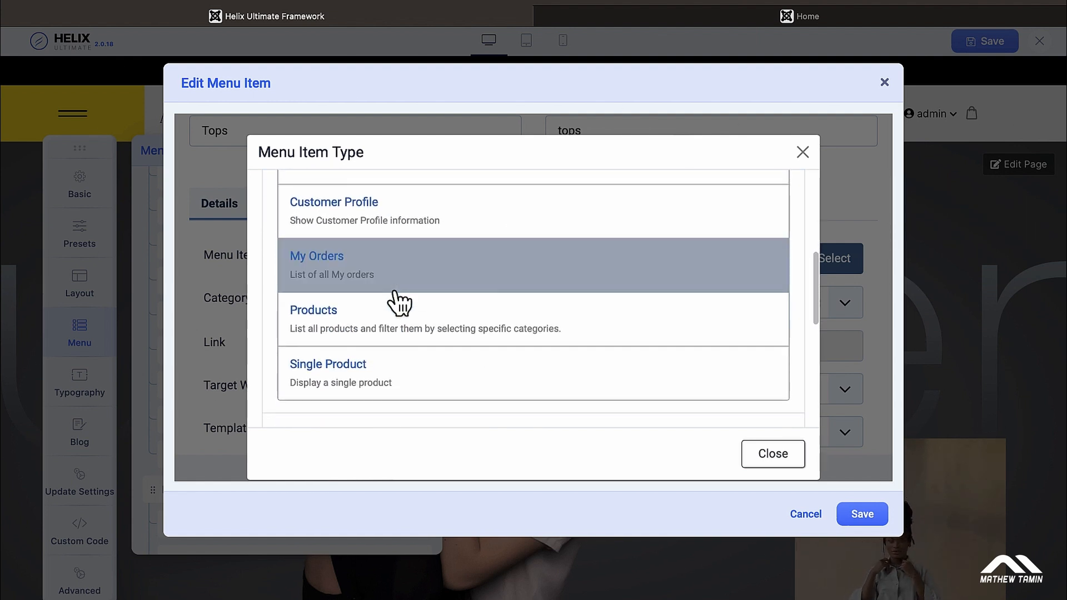
pyautogui.scroll(-1, 398, 302)
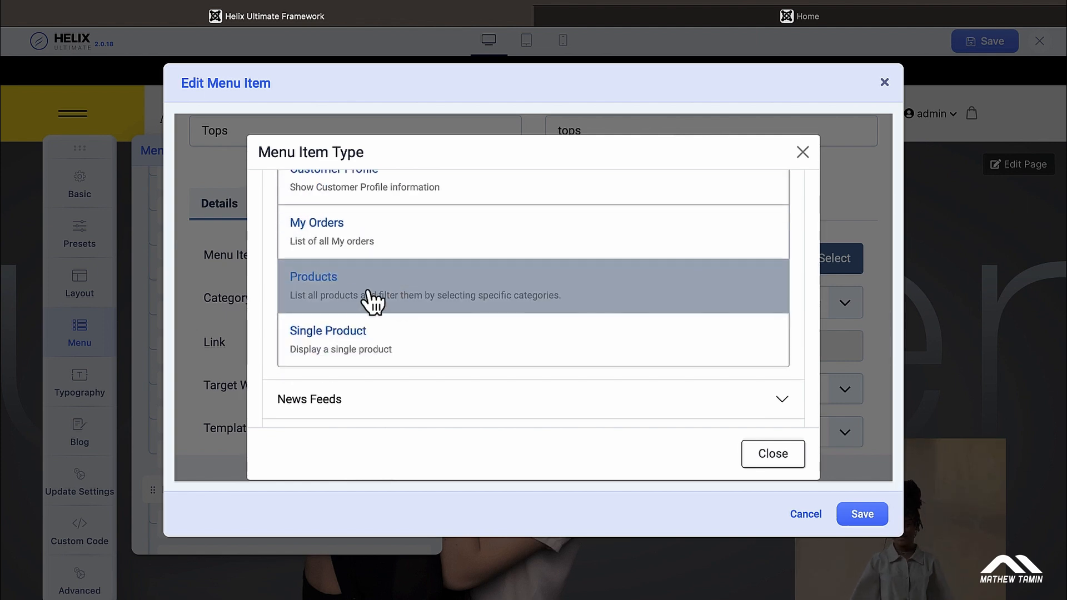
pyautogui.click(319, 291)
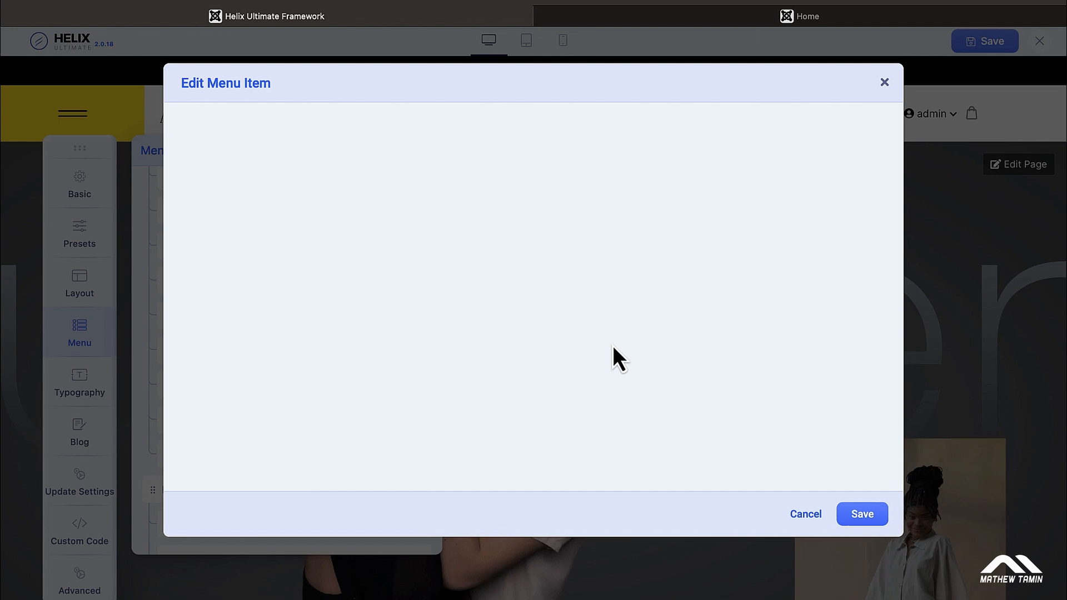
# Examine the product categories that can be assigned to the Tops menu item
pyautogui.scroll(-1, 613, 346)
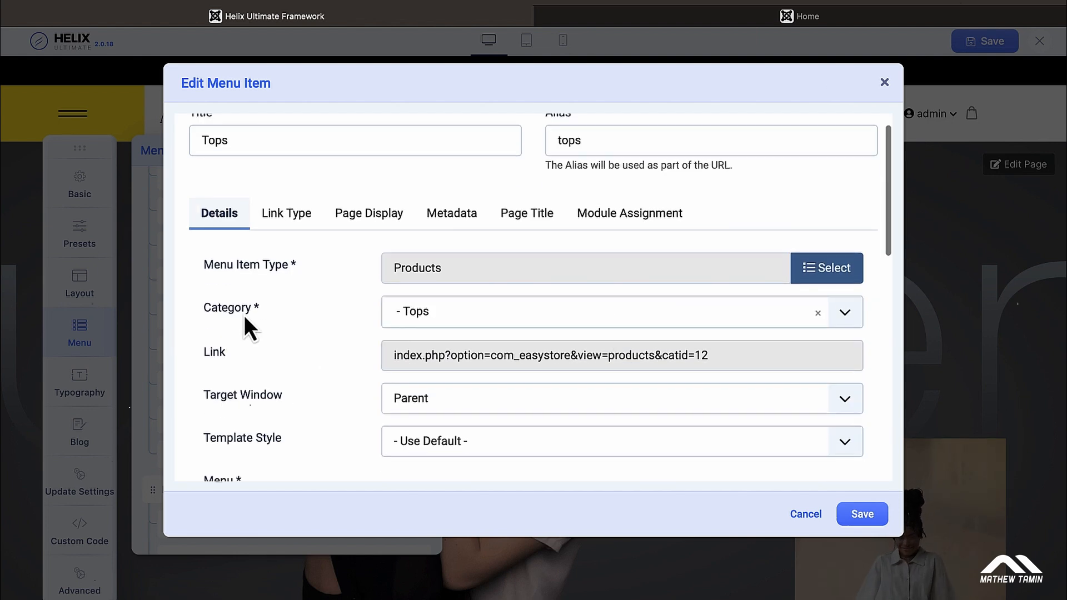
pyautogui.click(842, 317)
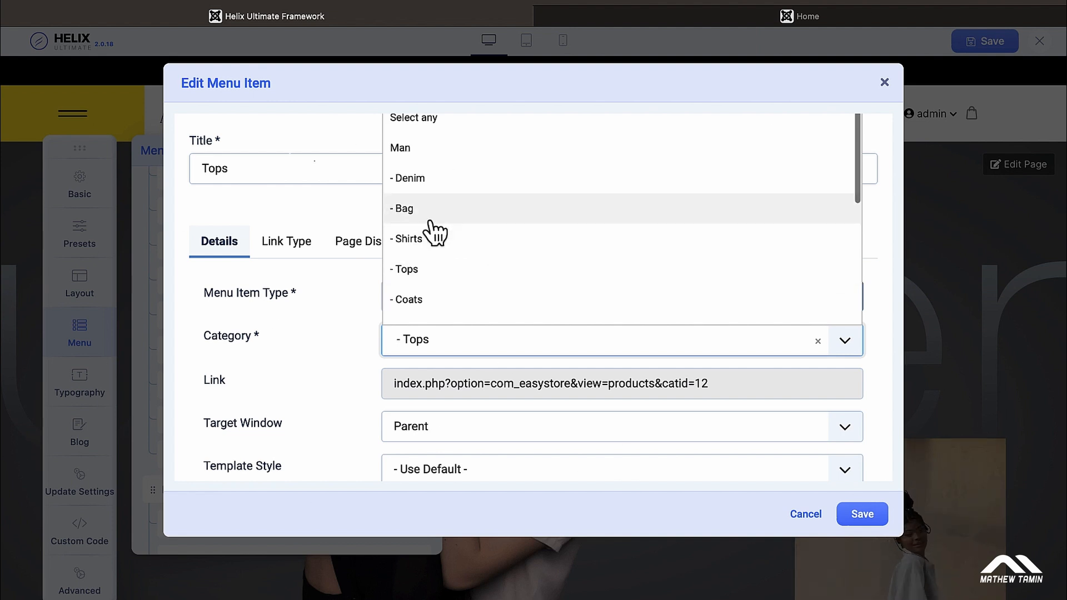
pyautogui.click(334, 219)
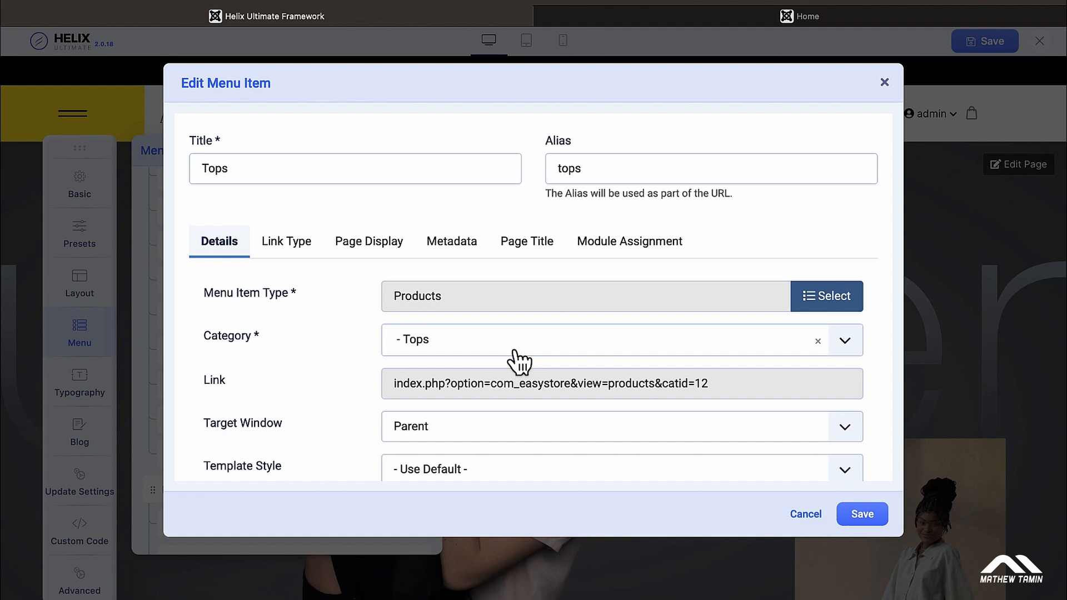
# Look over the available menu item types, including those under Contacts, and leave the selection without choosing another type
pyautogui.click(827, 303)
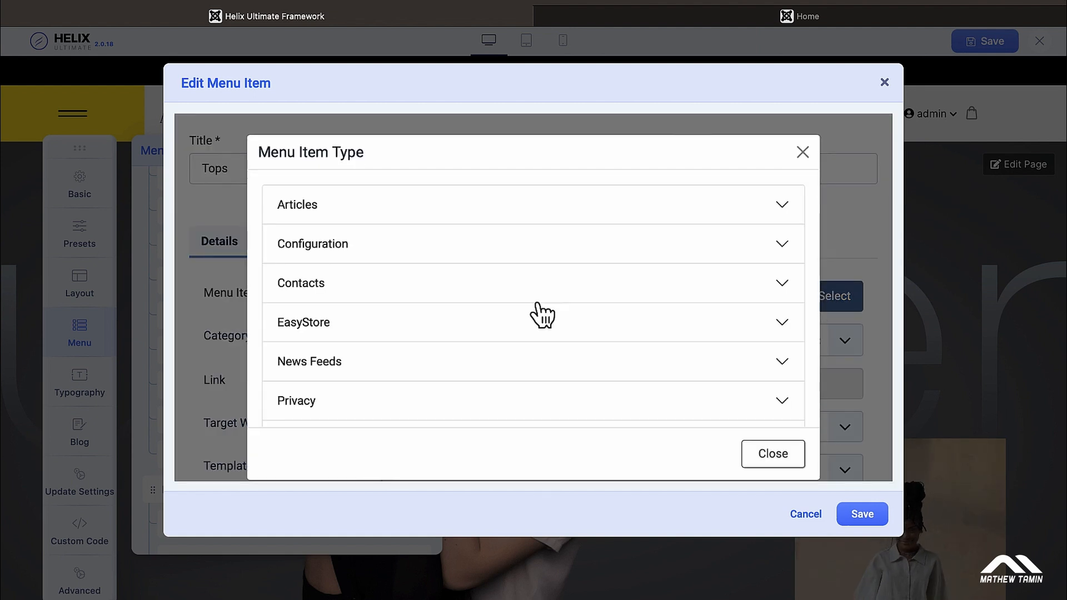
pyautogui.scroll(-3, 542, 315)
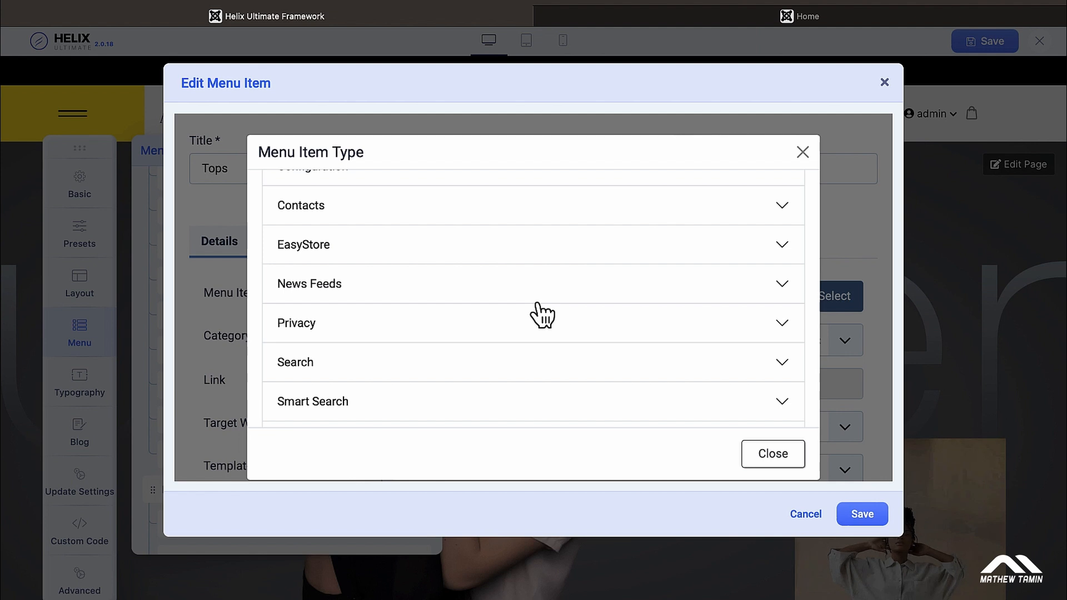
pyautogui.scroll(2, 542, 315)
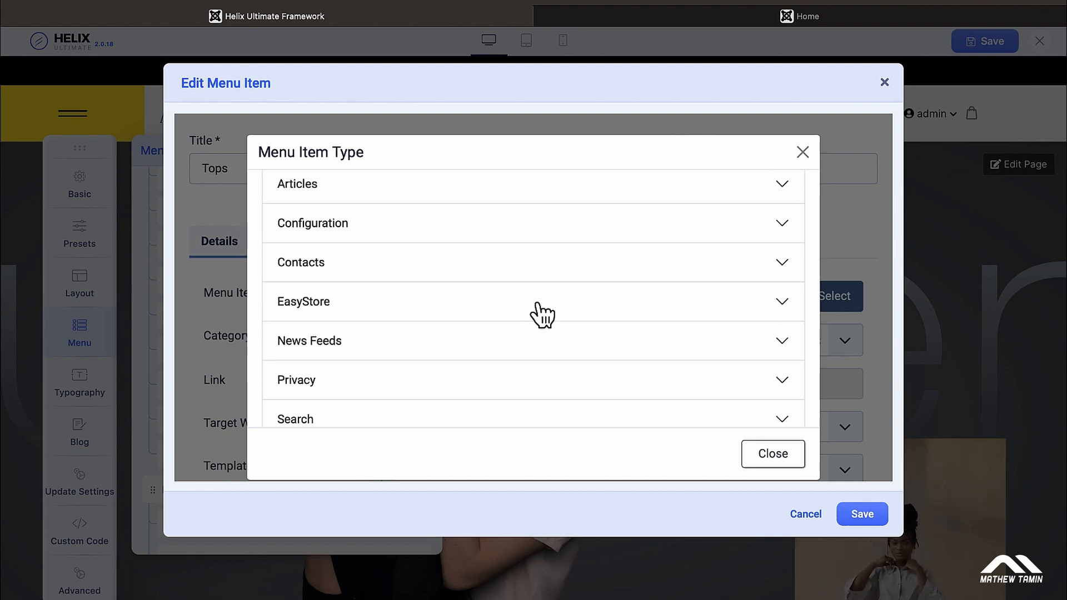
pyautogui.scroll(2, 501, 275)
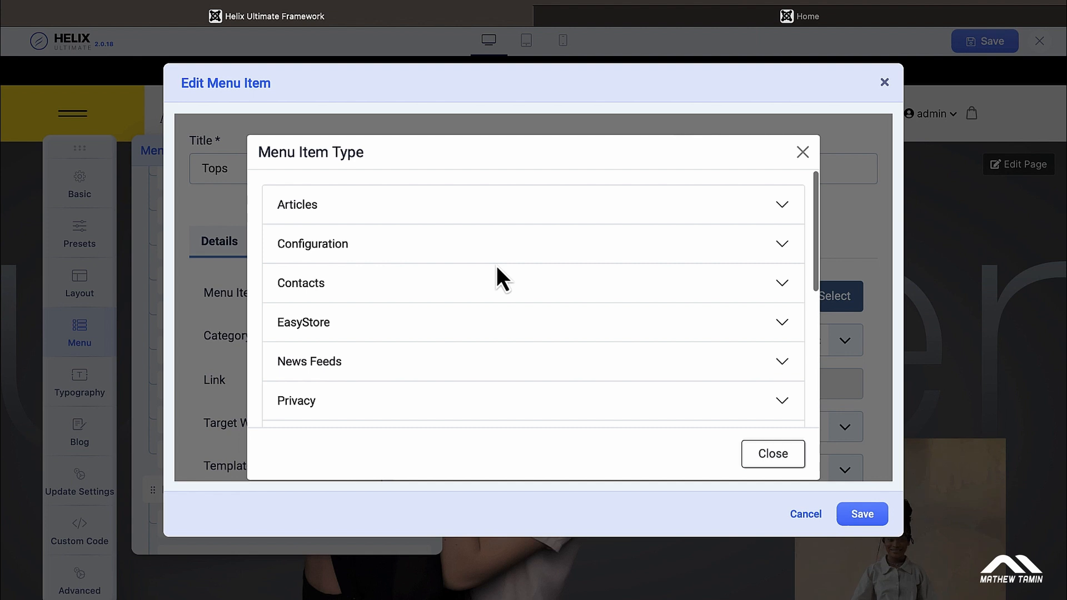
pyautogui.click(548, 277)
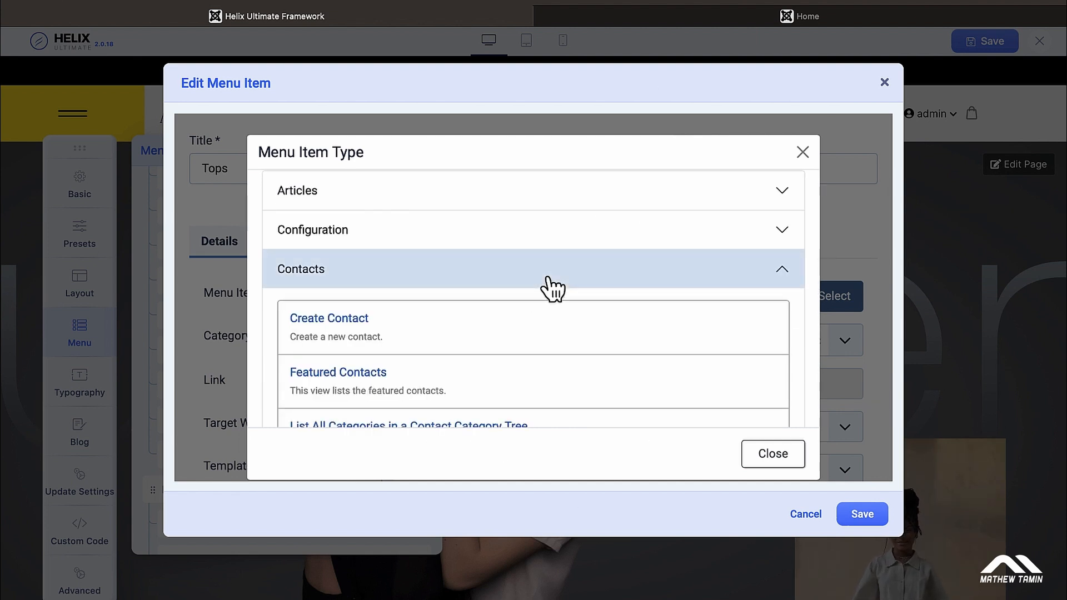
pyautogui.scroll(-2, 552, 289)
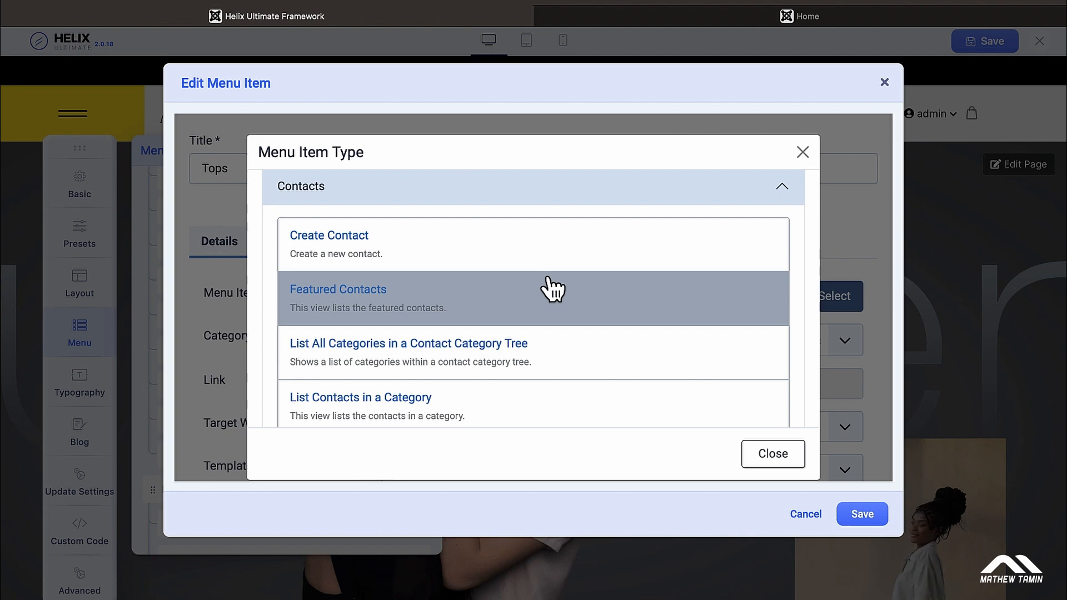
pyautogui.scroll(-2, 552, 289)
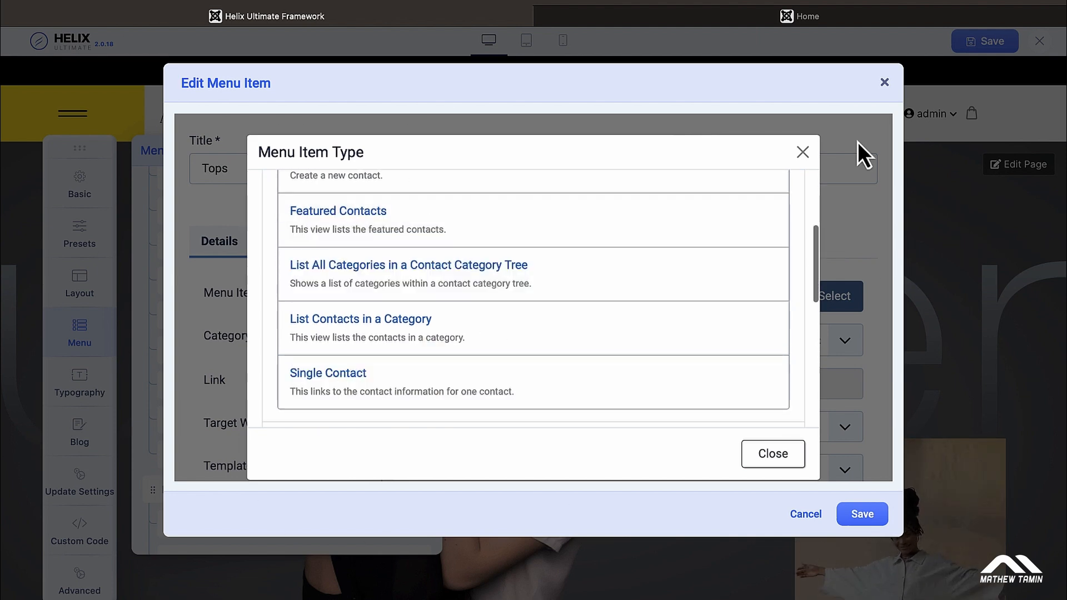
pyautogui.click(802, 154)
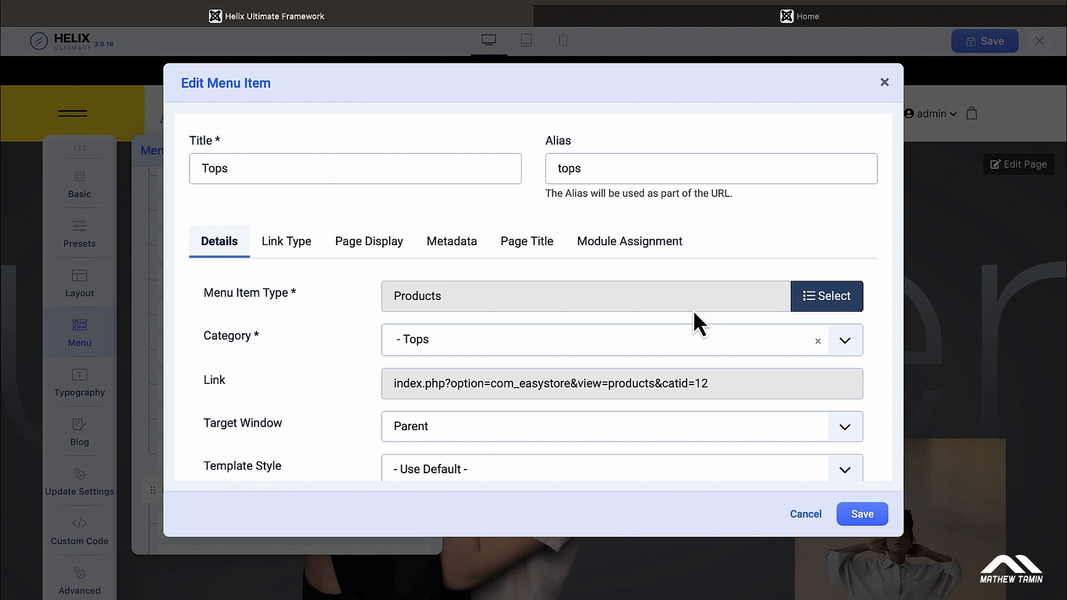
# Switch the Tops menu item's Default Page option to Yes and back to No
pyautogui.scroll(-5, 693, 313)
pyautogui.scroll(-2, 694, 311)
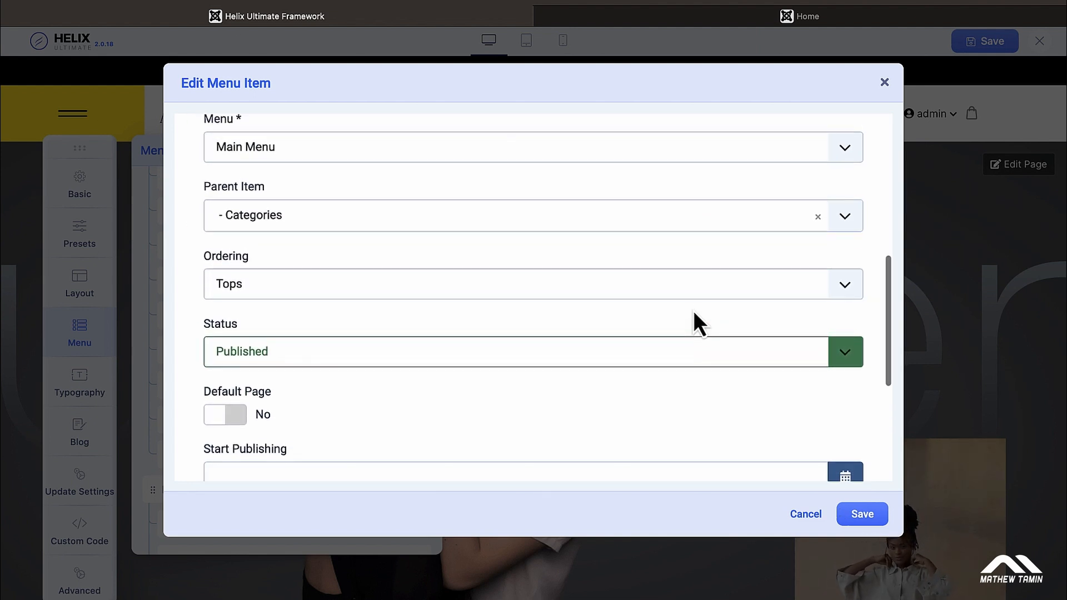
pyautogui.scroll(-3, 692, 312)
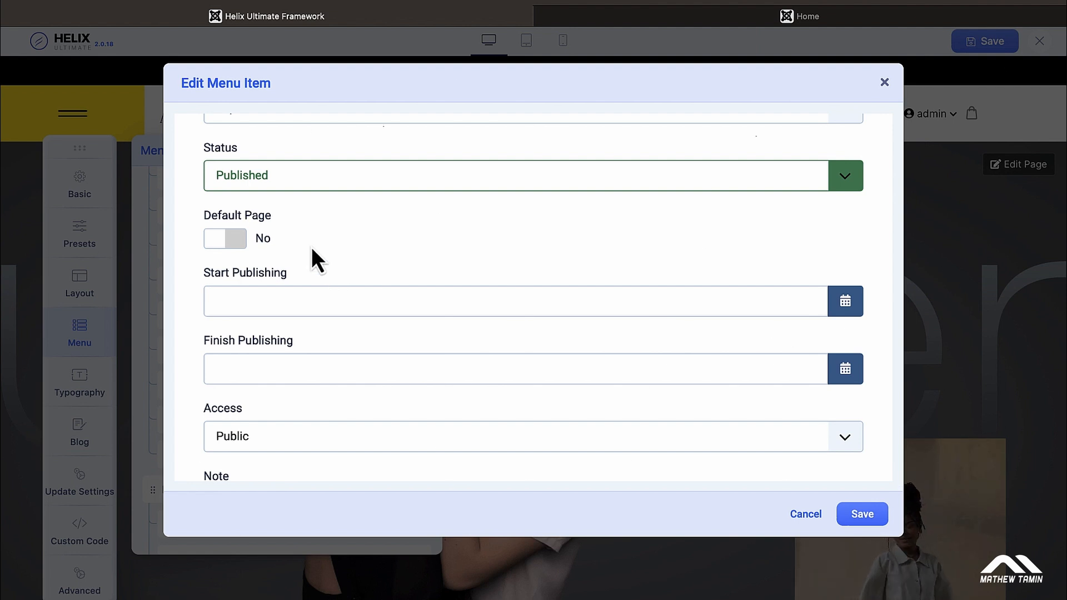
pyautogui.click(235, 240)
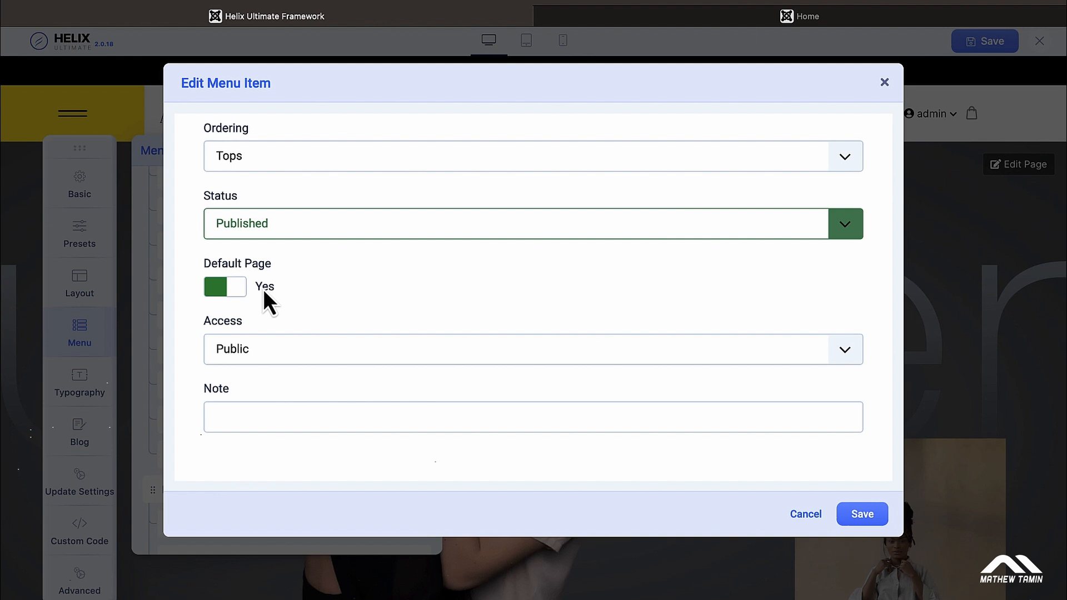
pyautogui.click(215, 288)
# Examine the date pickers for the Tops item's Start Publishing and Finish Publishing settings without choosing dates
pyautogui.scroll(-2, 361, 303)
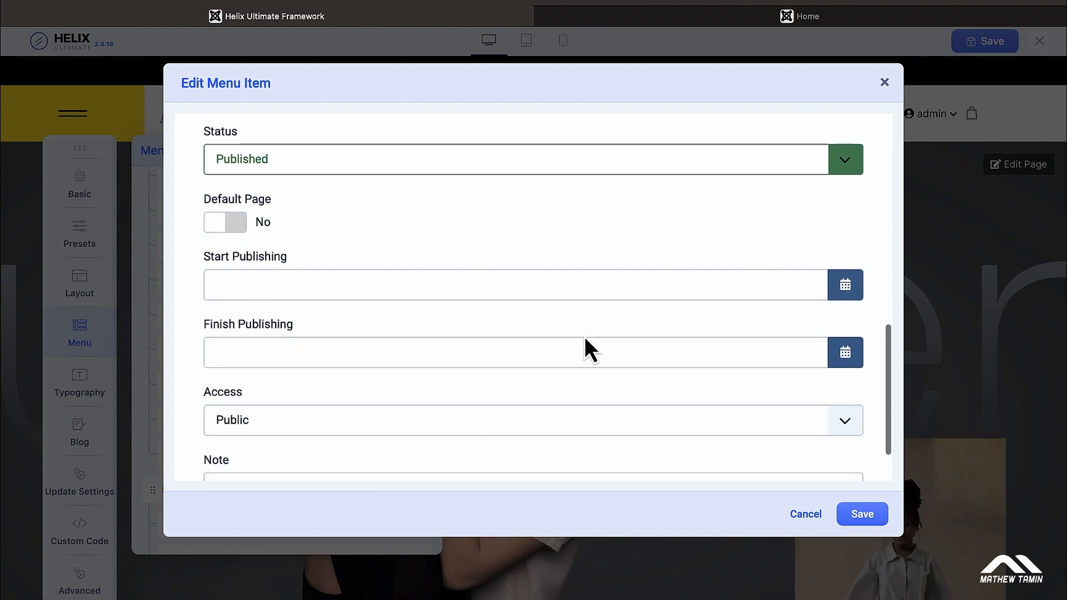
pyautogui.click(845, 286)
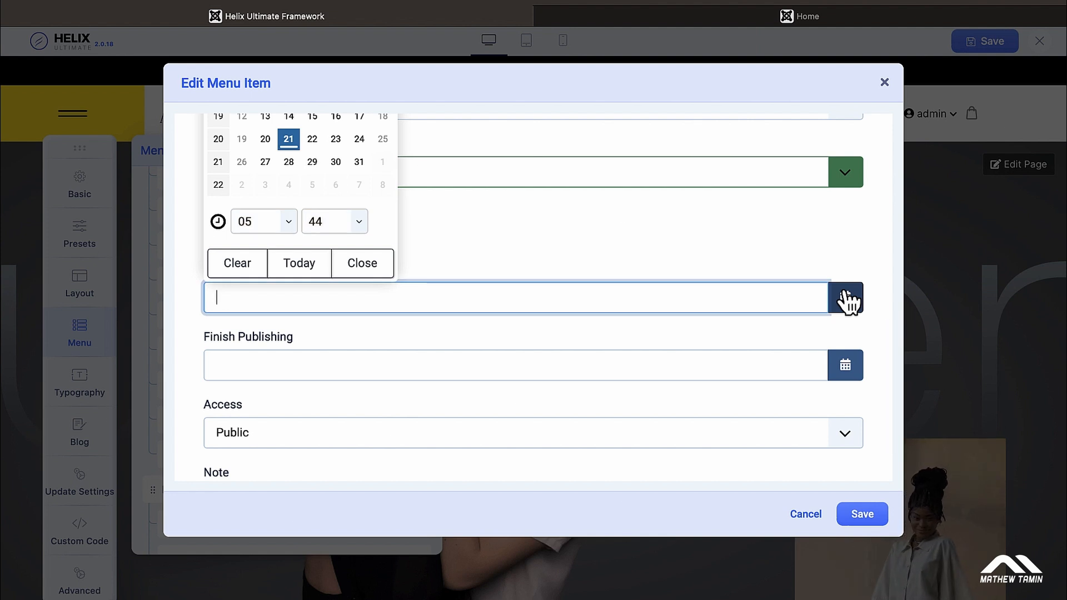
pyautogui.click(849, 378)
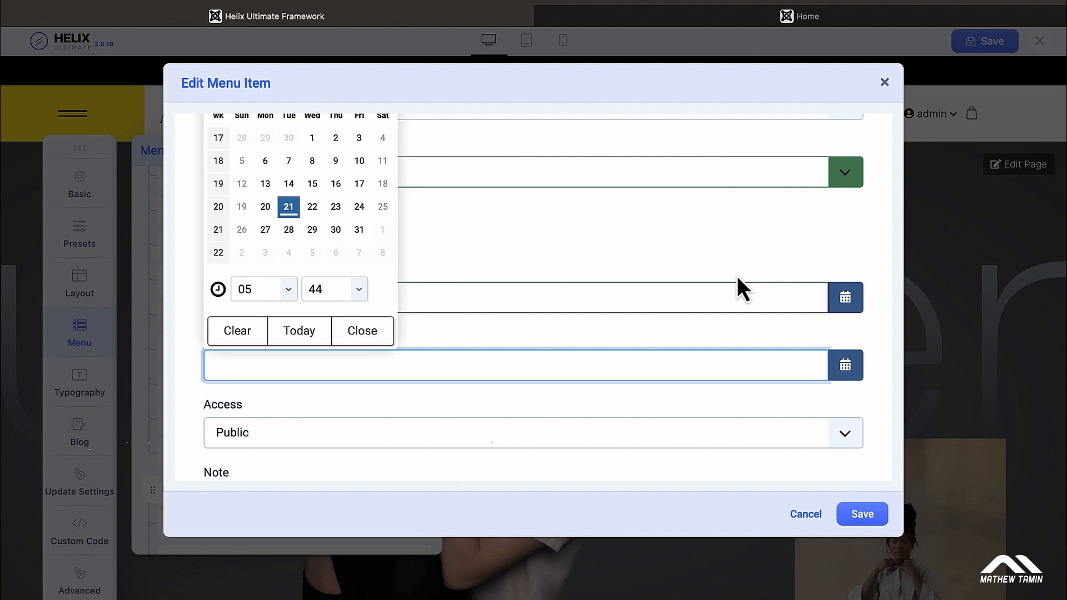
pyautogui.click(729, 235)
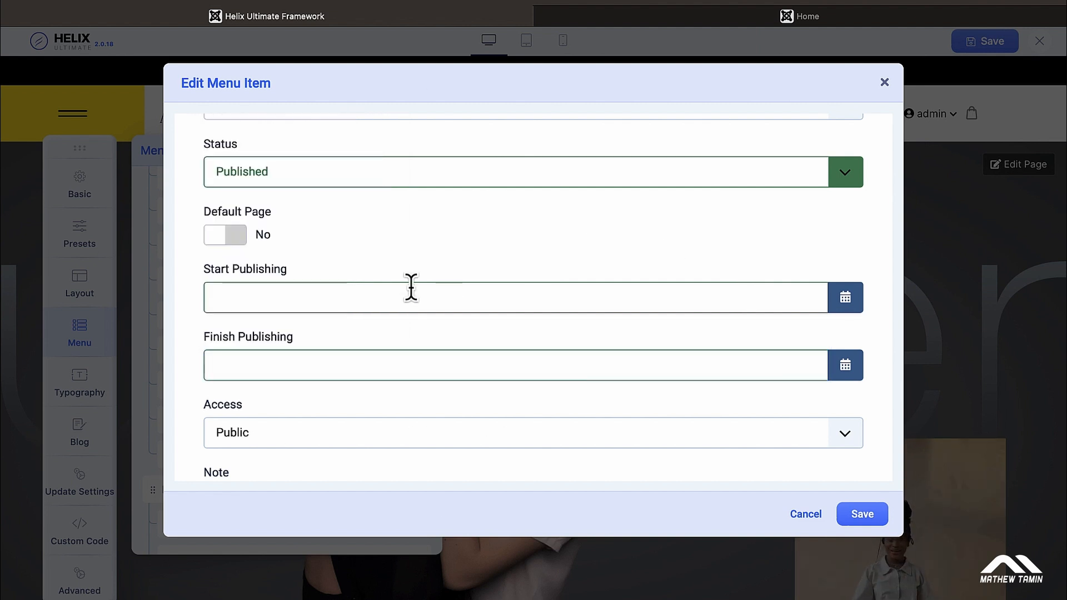
pyautogui.scroll(1, 411, 287)
pyautogui.scroll(-1, 422, 311)
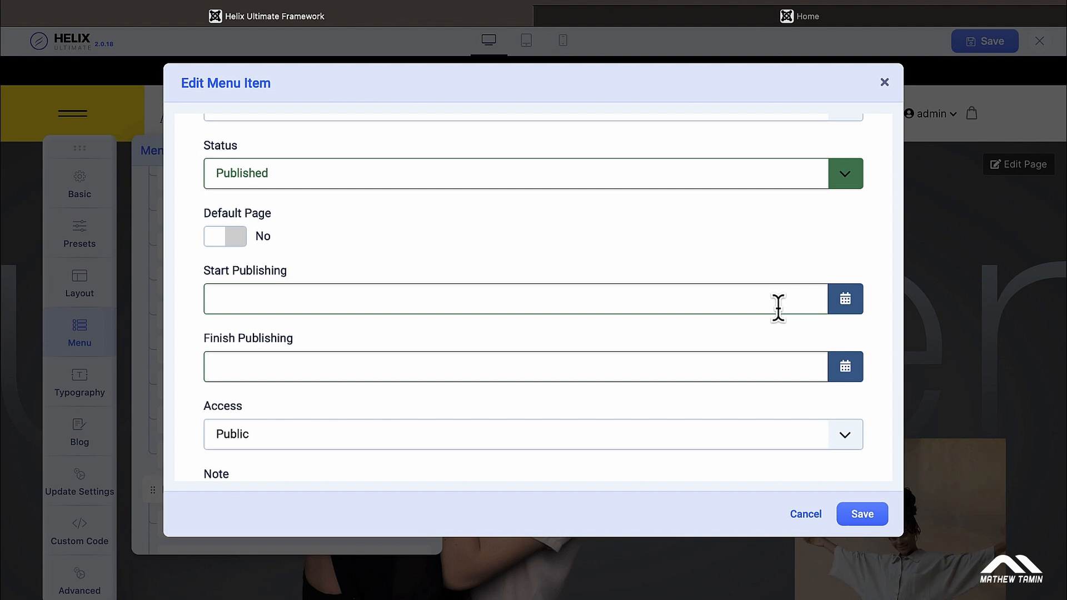
pyautogui.scroll(10, 778, 307)
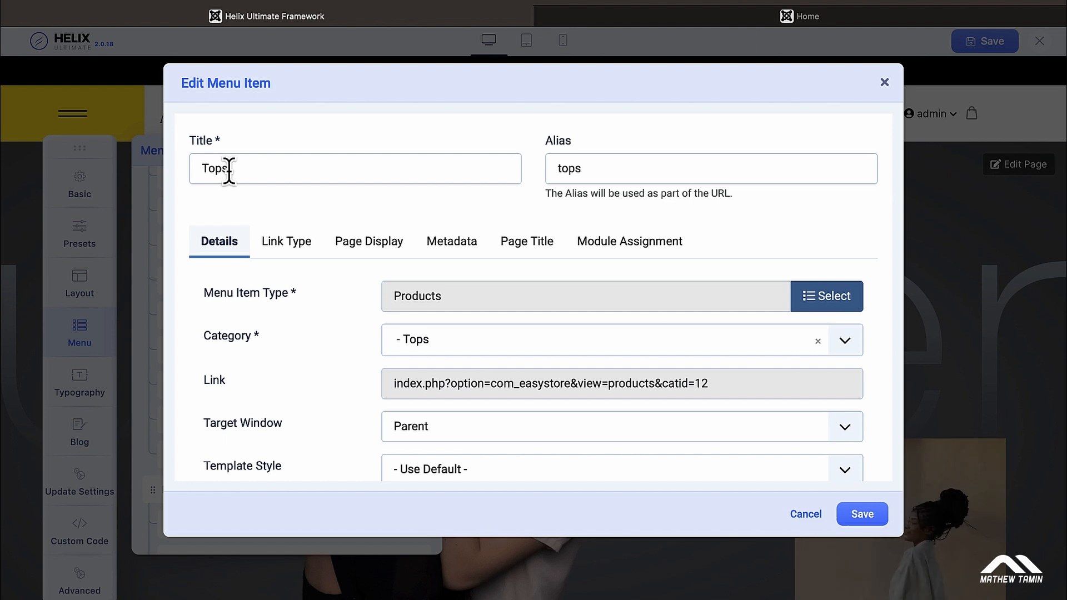
pyautogui.scroll(-5, 230, 173)
pyautogui.scroll(-4, 230, 173)
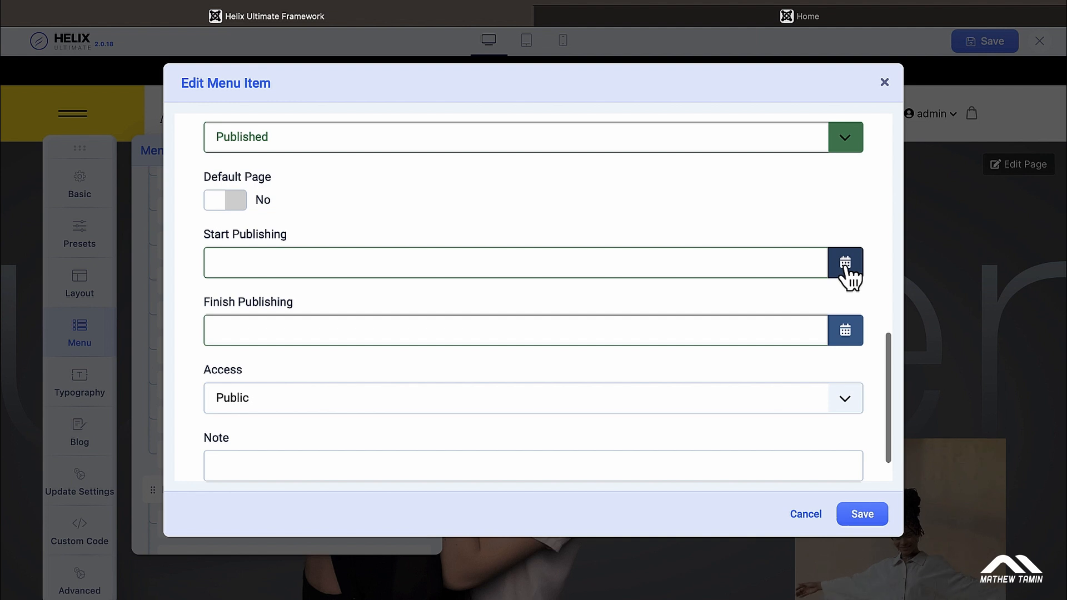
# Examine the access levels that can be assigned to the Tops menu item without choosing another one
pyautogui.scroll(-2, 823, 362)
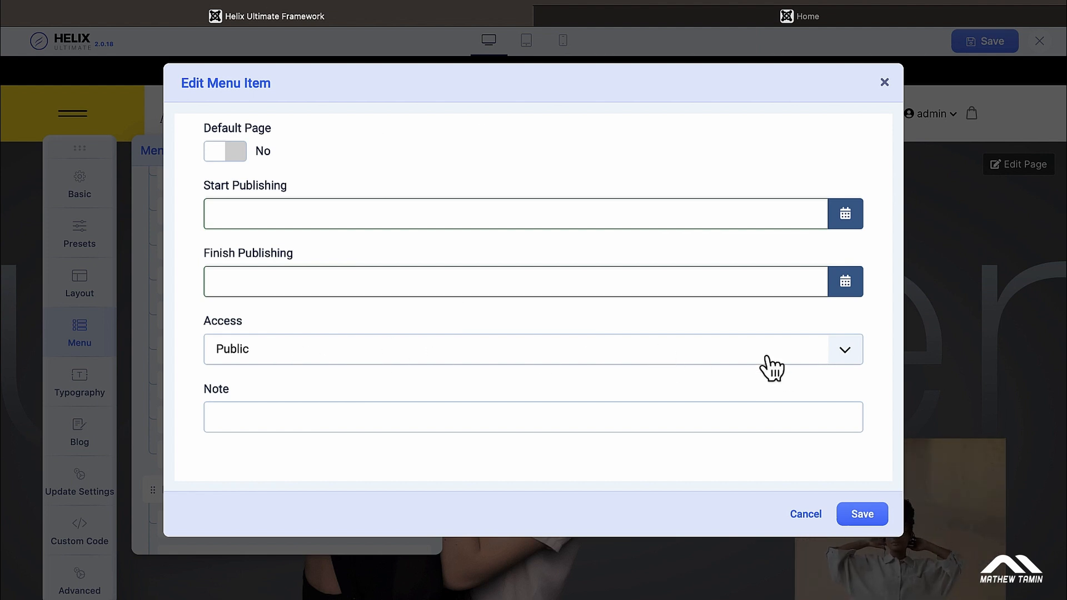
pyautogui.click(848, 360)
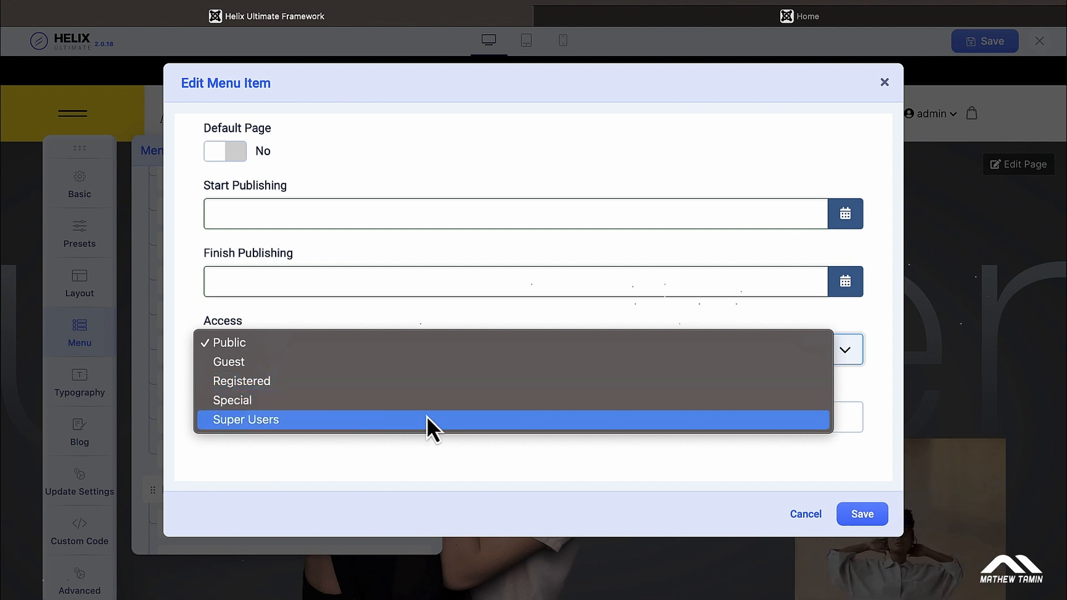
pyautogui.click(876, 395)
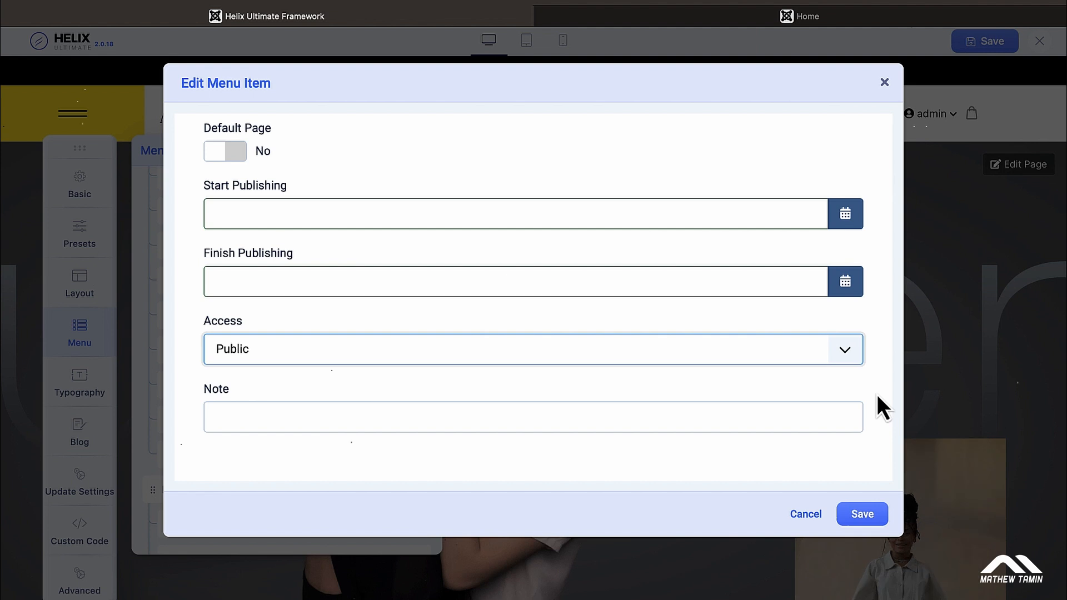
pyautogui.click(851, 356)
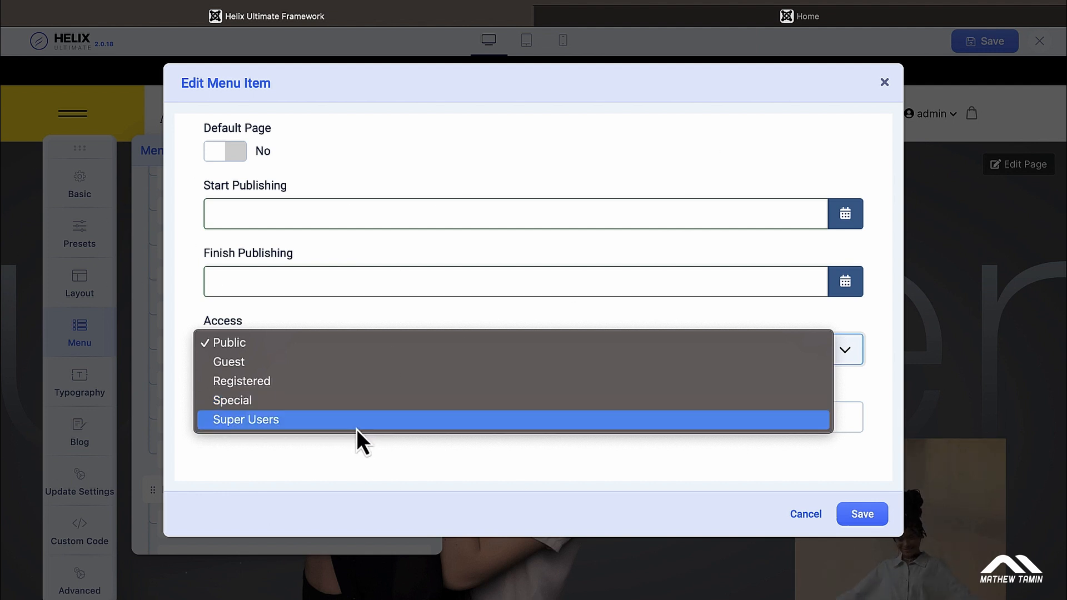
pyautogui.click(874, 405)
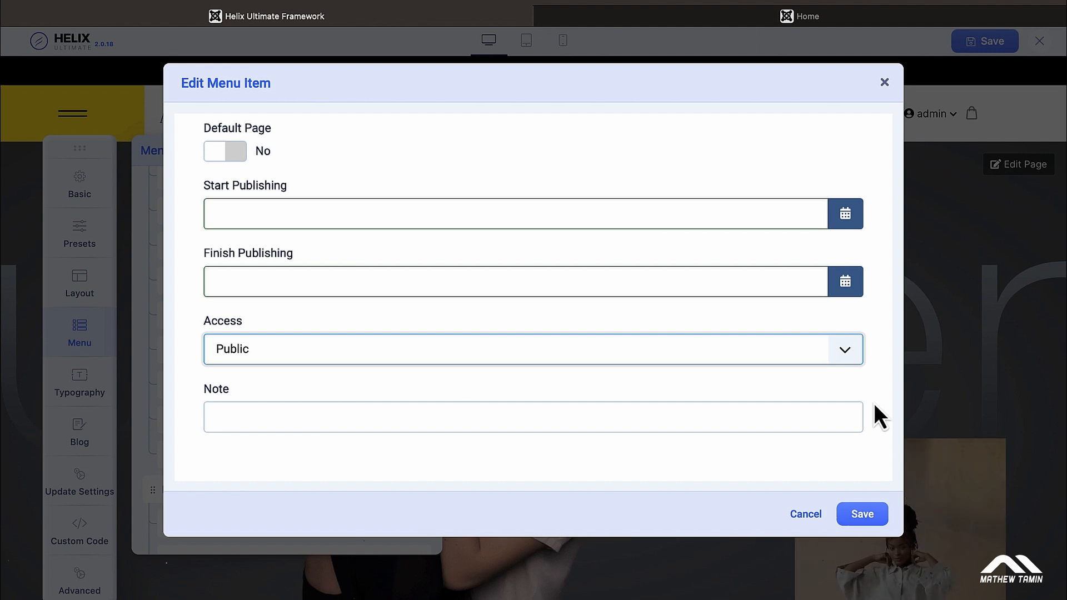
# Review the Tops item's Page Title options, from title and subtitle to heading level, background color and background image
pyautogui.scroll(10, 867, 378)
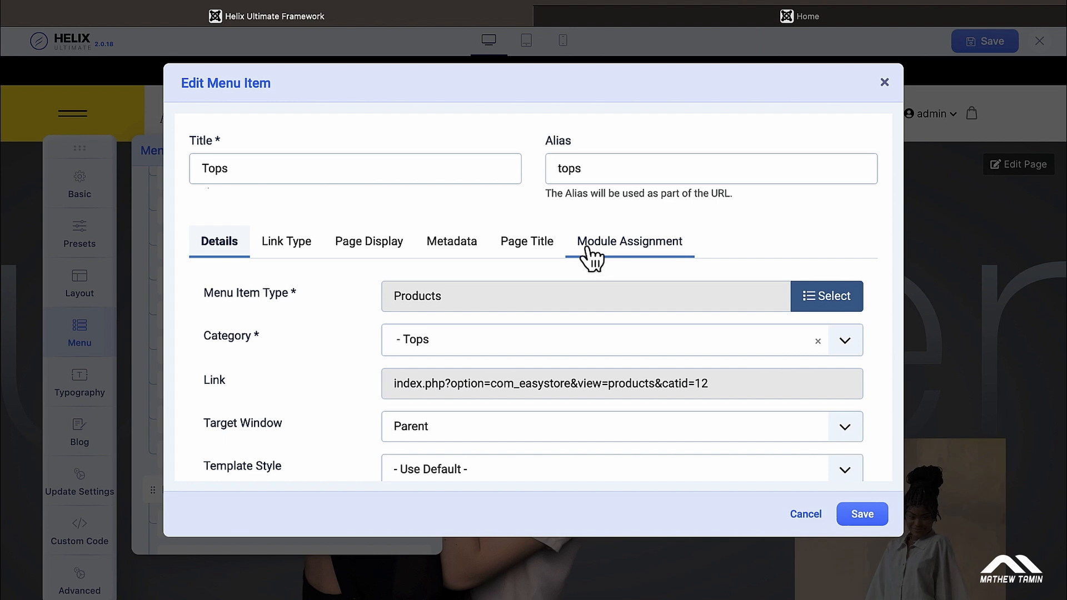
pyautogui.click(547, 257)
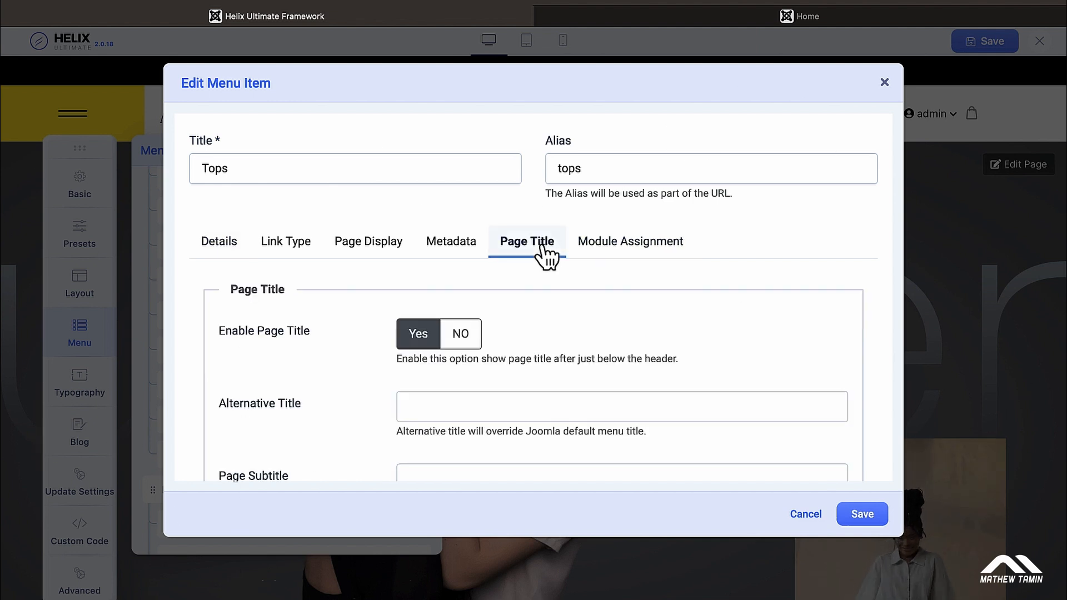
pyautogui.scroll(-2, 548, 257)
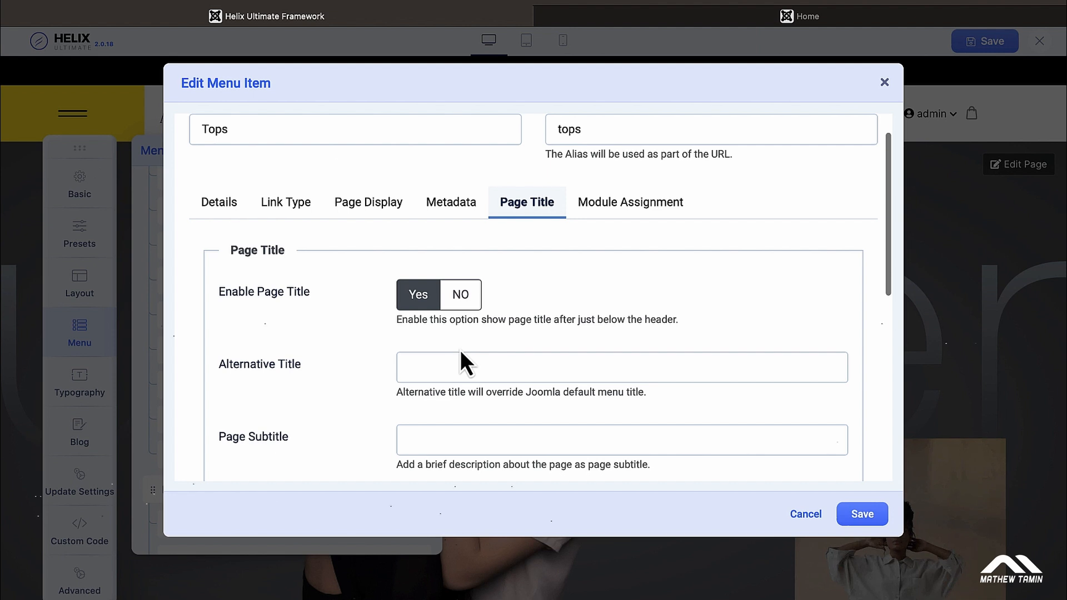
pyautogui.scroll(-3, 460, 351)
pyautogui.scroll(-2, 460, 351)
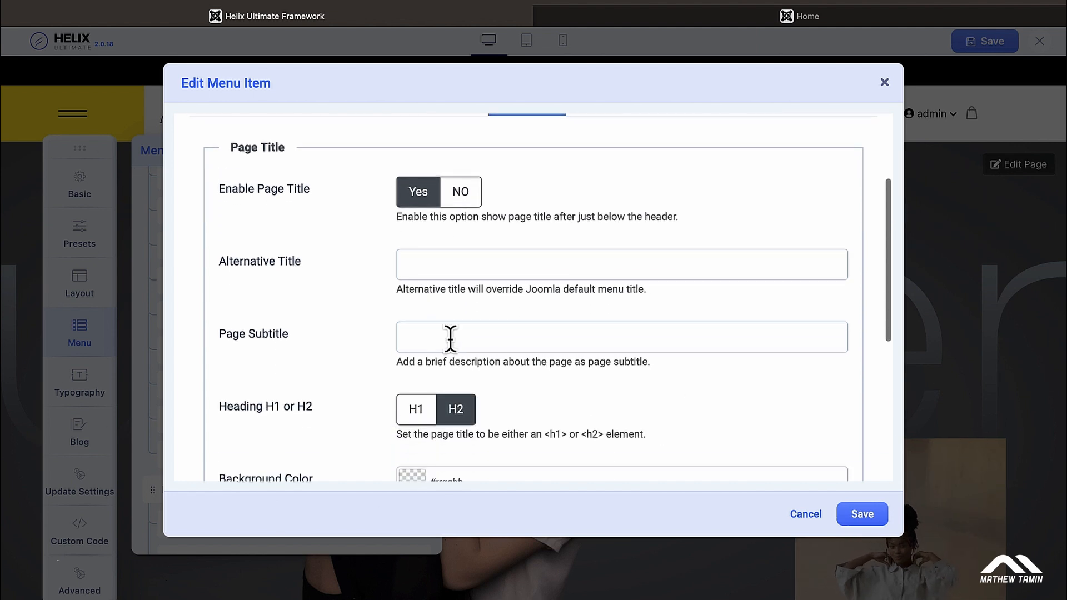
pyautogui.scroll(-5, 417, 331)
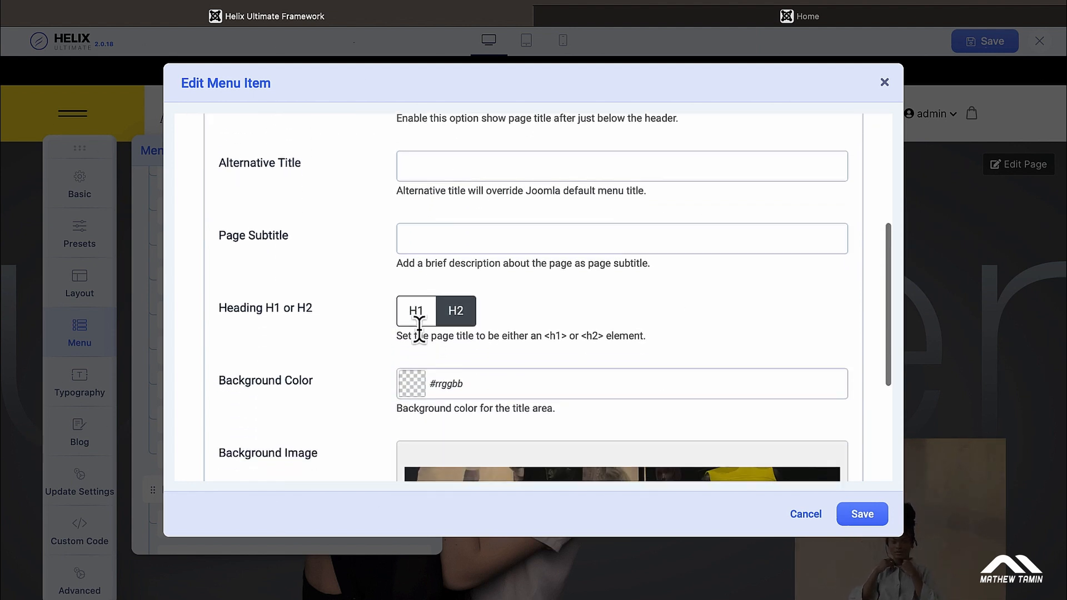
pyautogui.scroll(-10, 442, 314)
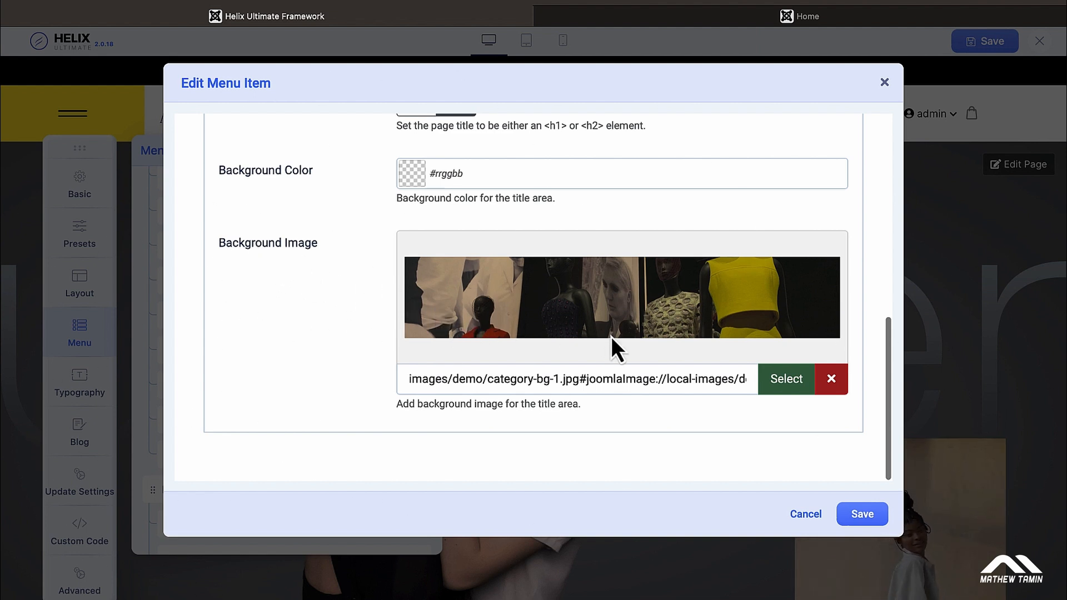
# On the live site, go to the Categories page and open the Tops collection
pyautogui.moveTo(848, 21)
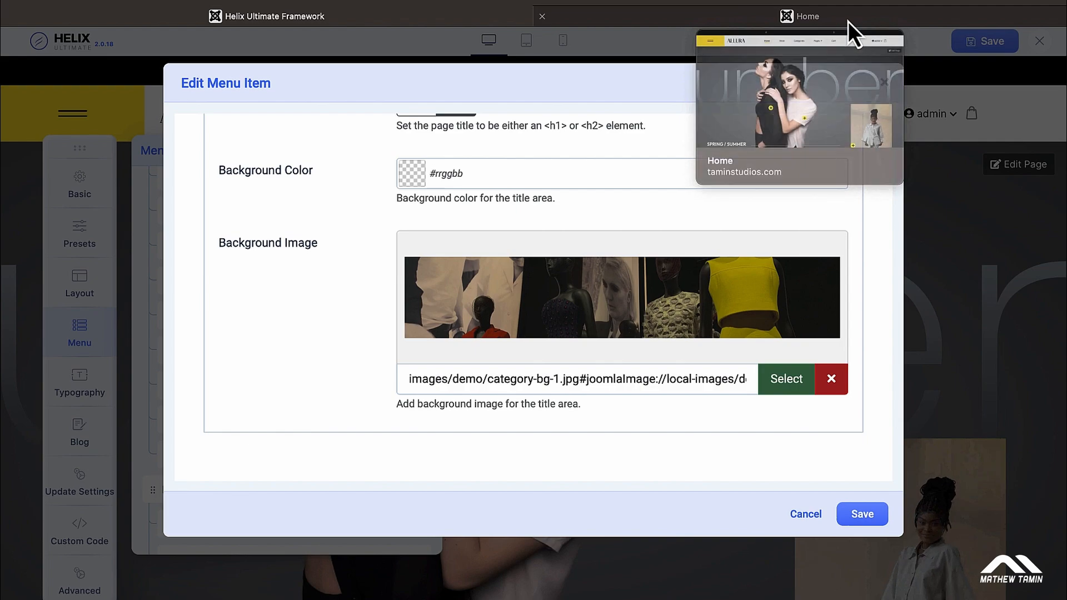
pyautogui.click(848, 22)
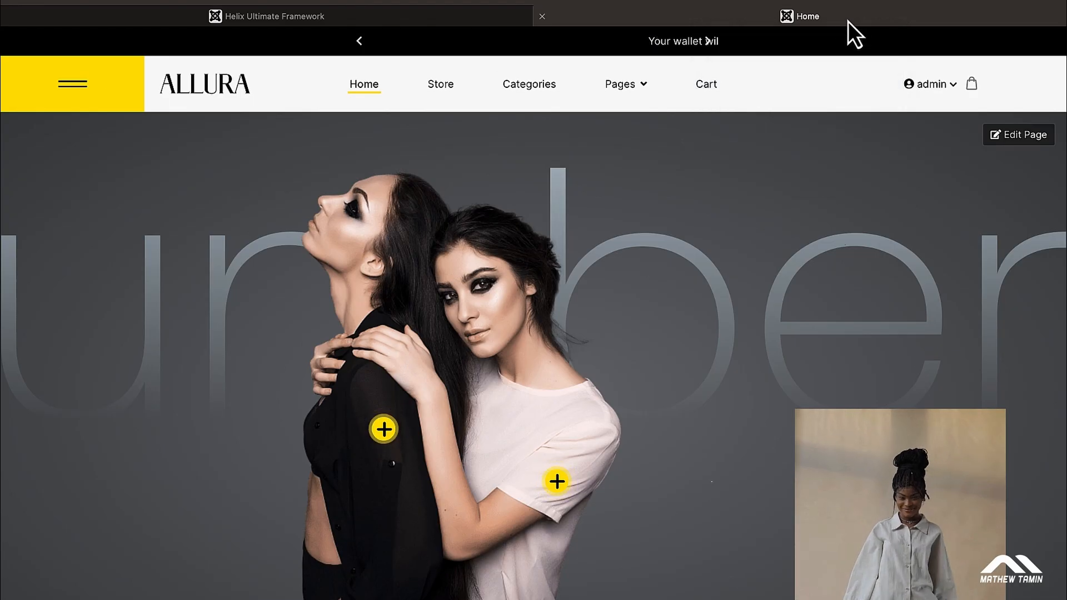
pyautogui.moveTo(640, 92)
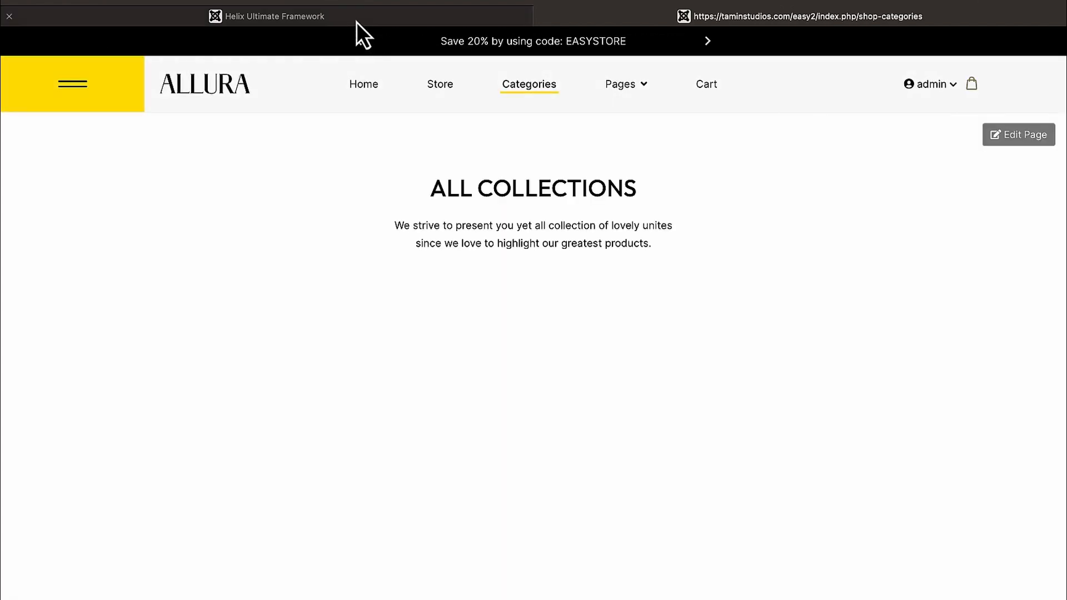
pyautogui.moveTo(356, 21)
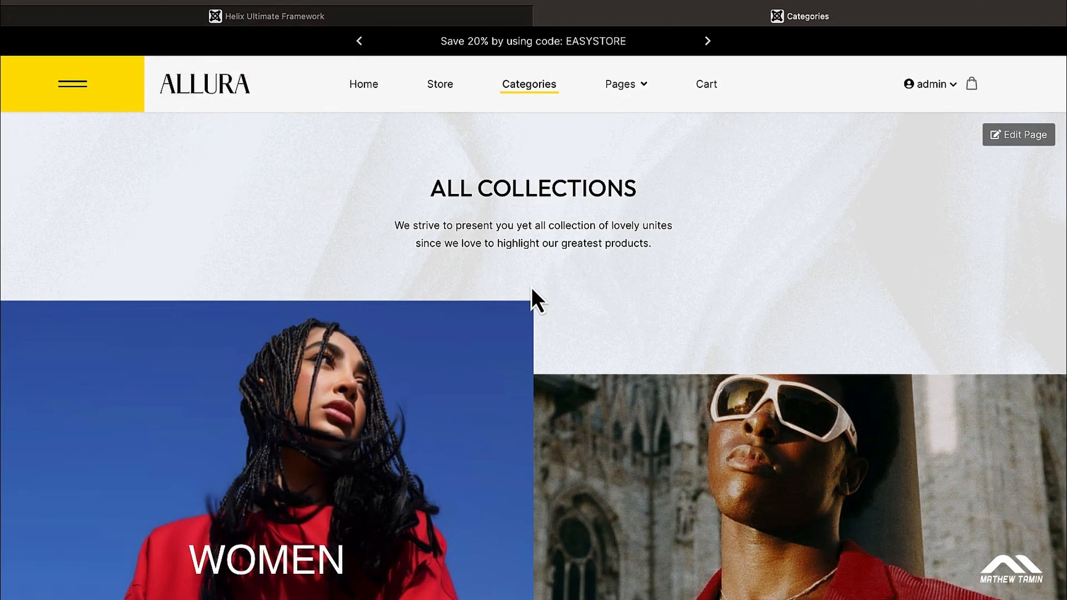
pyautogui.scroll(-15, 531, 287)
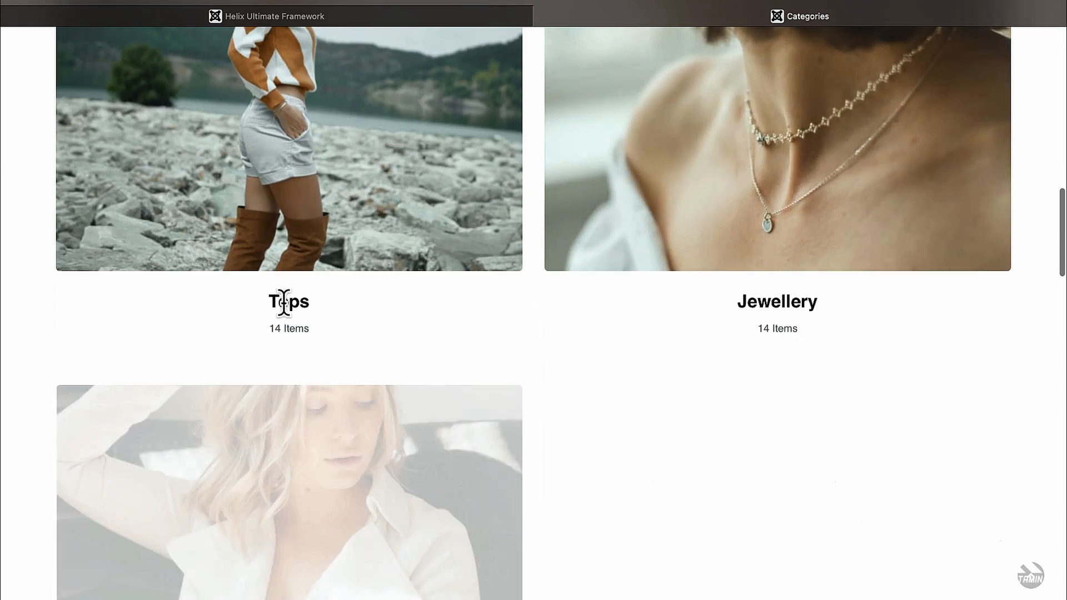
pyautogui.moveTo(321, 251)
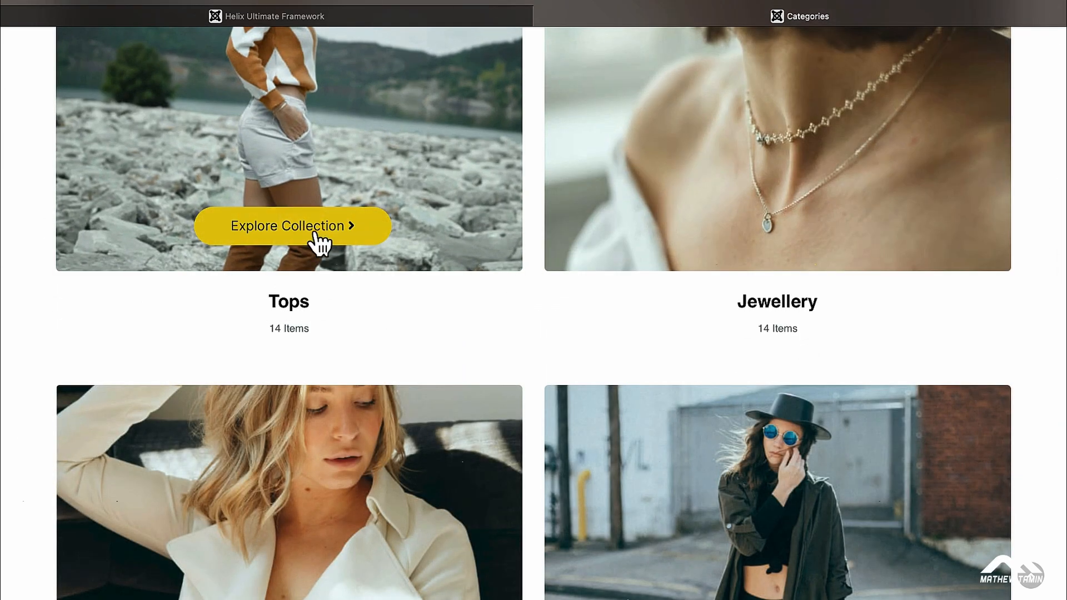
pyautogui.click(318, 243)
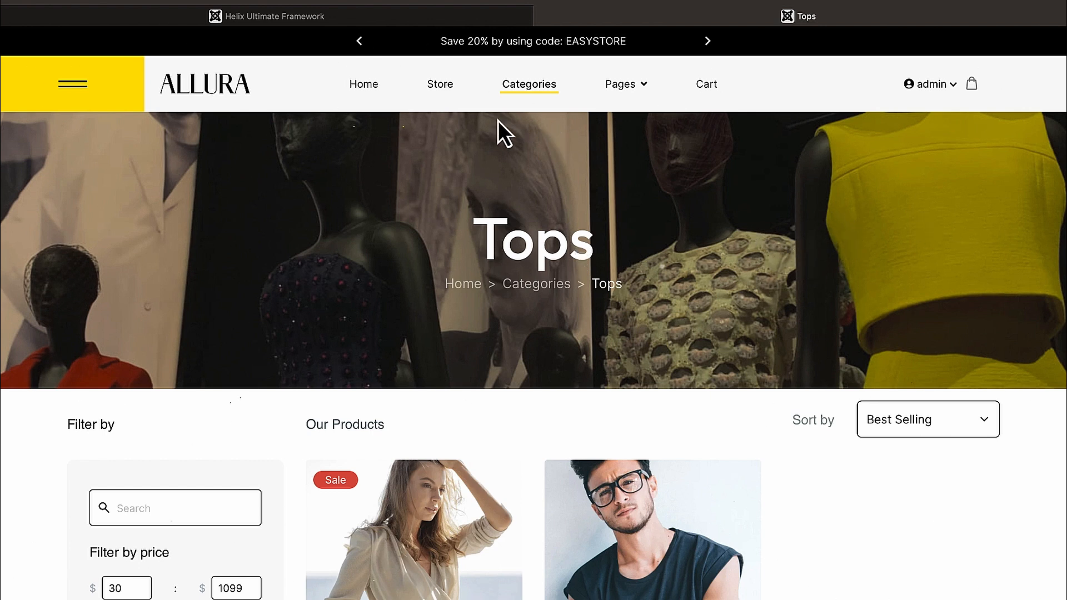
# Compare the Tops menu item's Background Image setting in Helix Ultimate with the title banner on the live Tops page
pyautogui.click(387, 20)
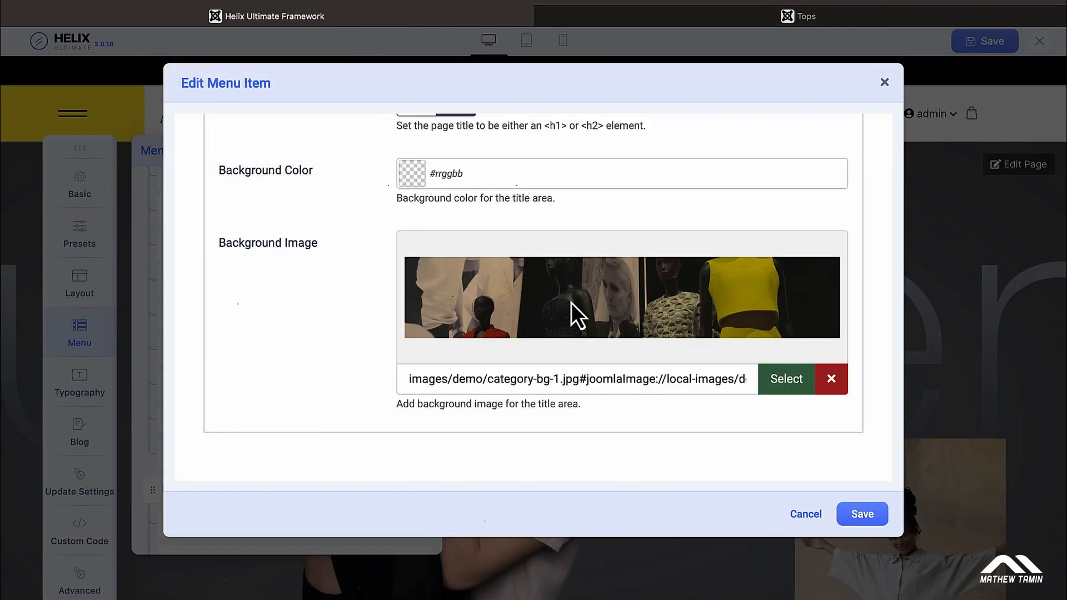
pyautogui.click(697, 17)
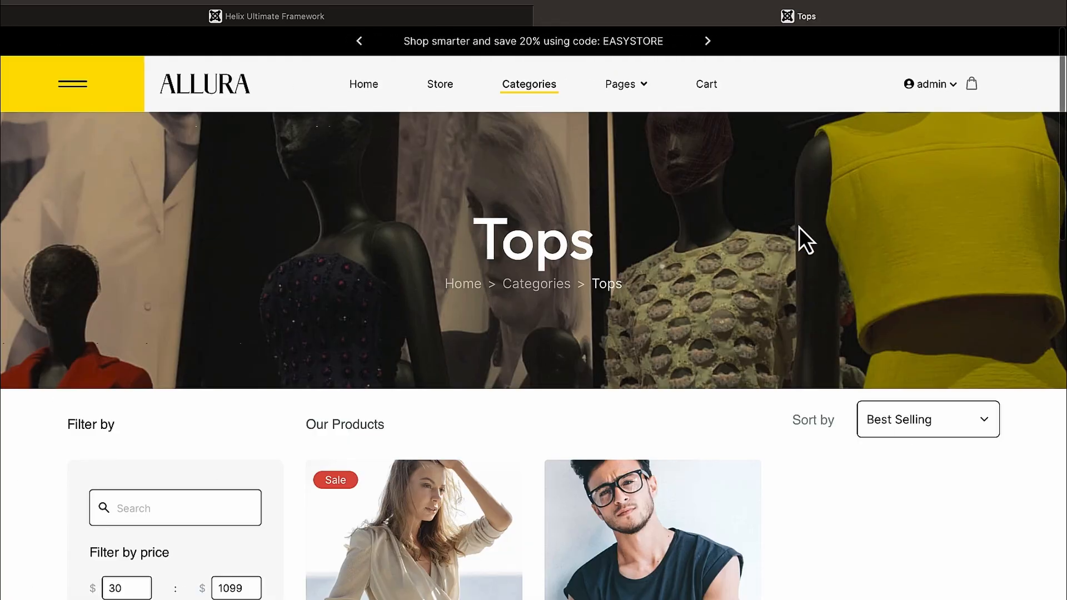
pyautogui.scroll(-1, 795, 229)
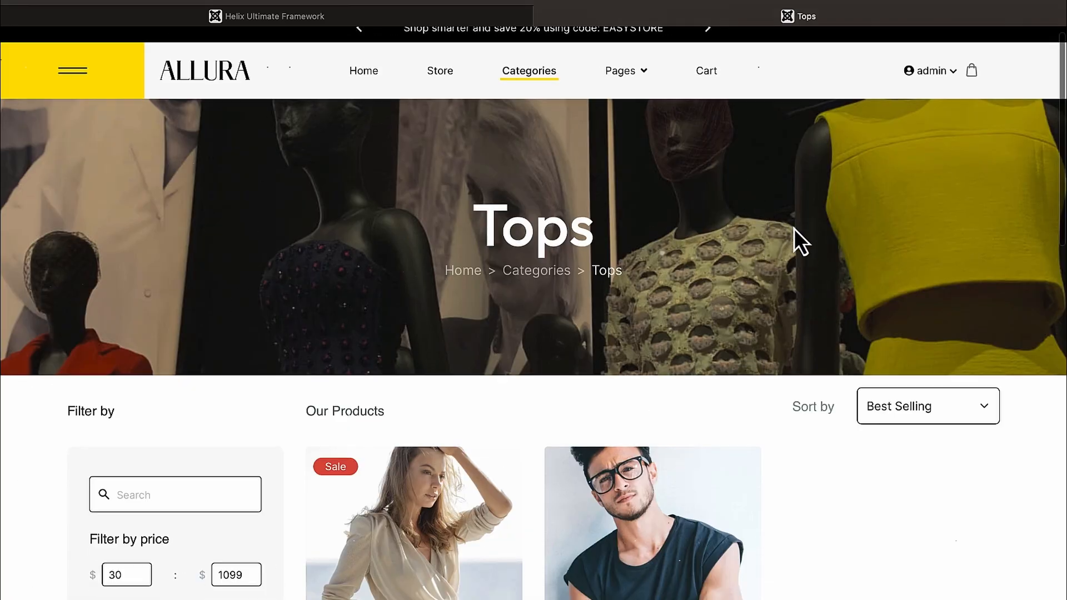
pyautogui.click(405, 18)
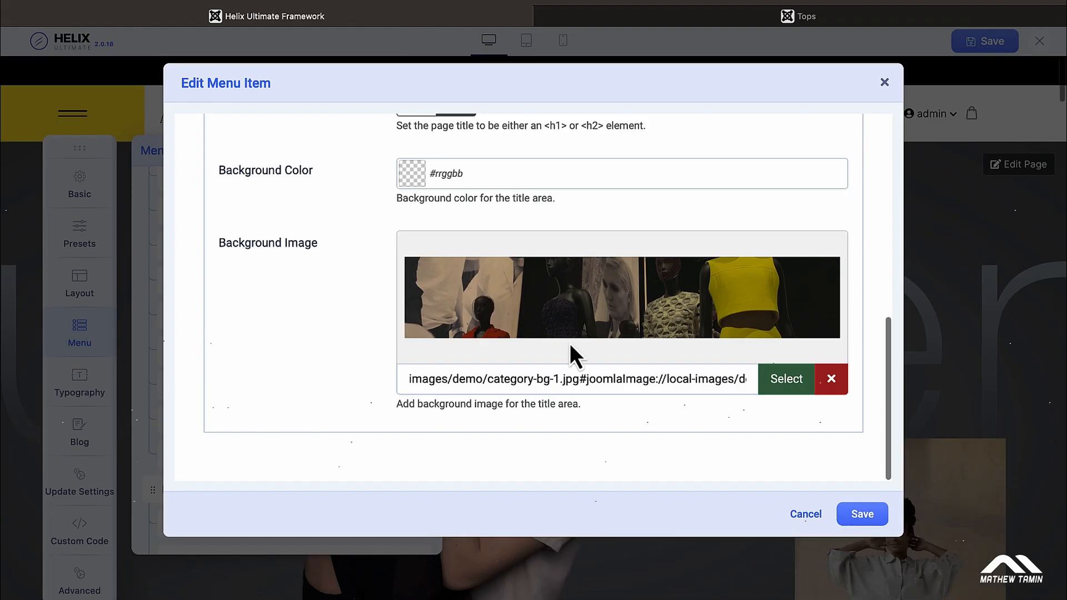
pyautogui.click(615, 21)
pyautogui.scroll(-1, 583, 222)
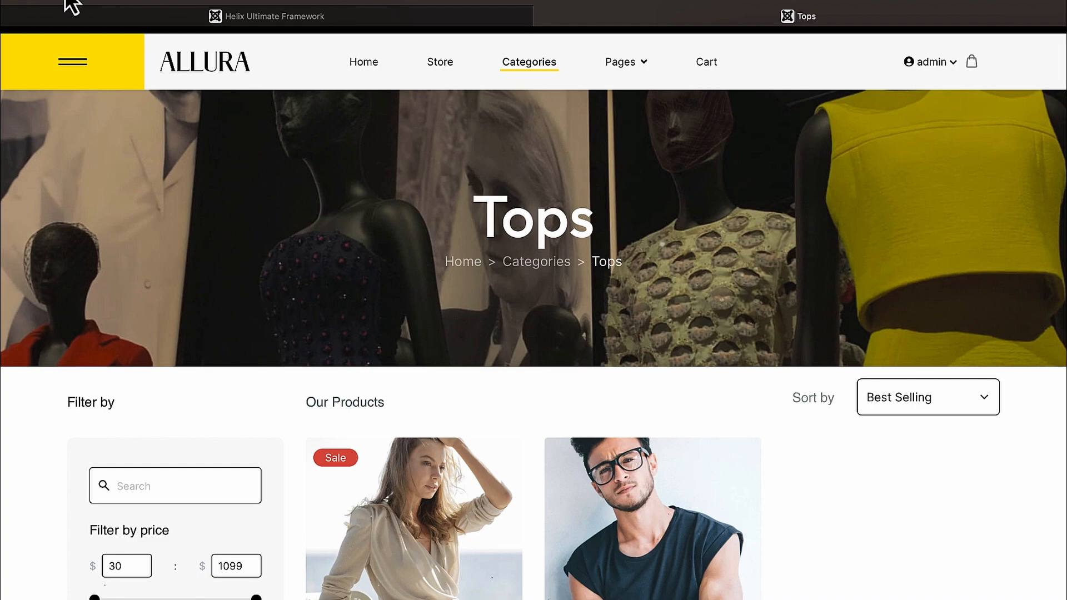
# Return to the live Categories page and open the Jewellery collection
pyautogui.press('super+bracketleft')
pyautogui.scroll(-4, 376, 244)
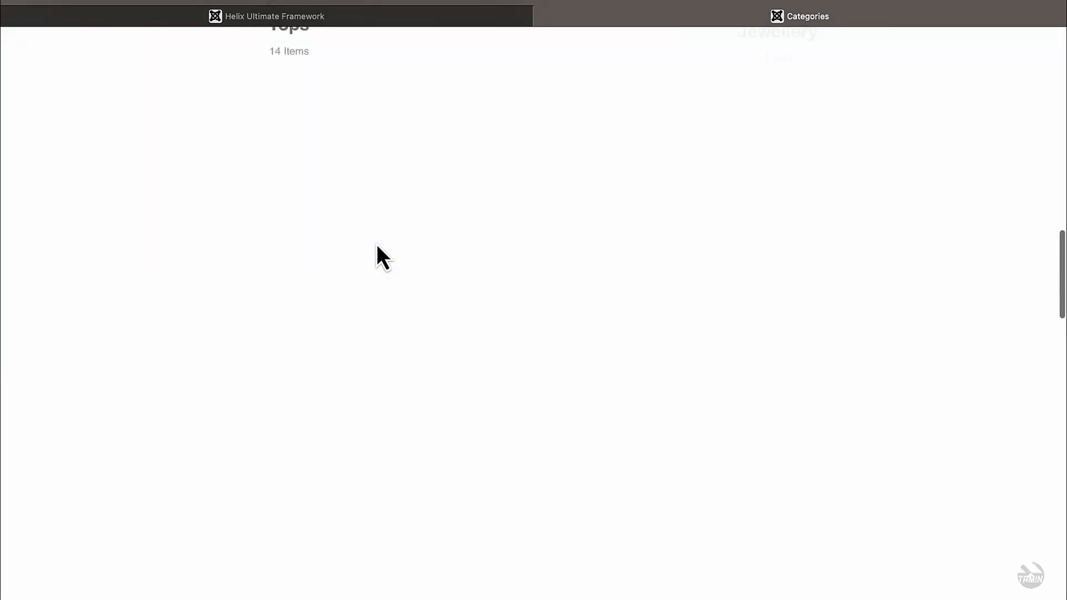
pyautogui.scroll(5, 376, 244)
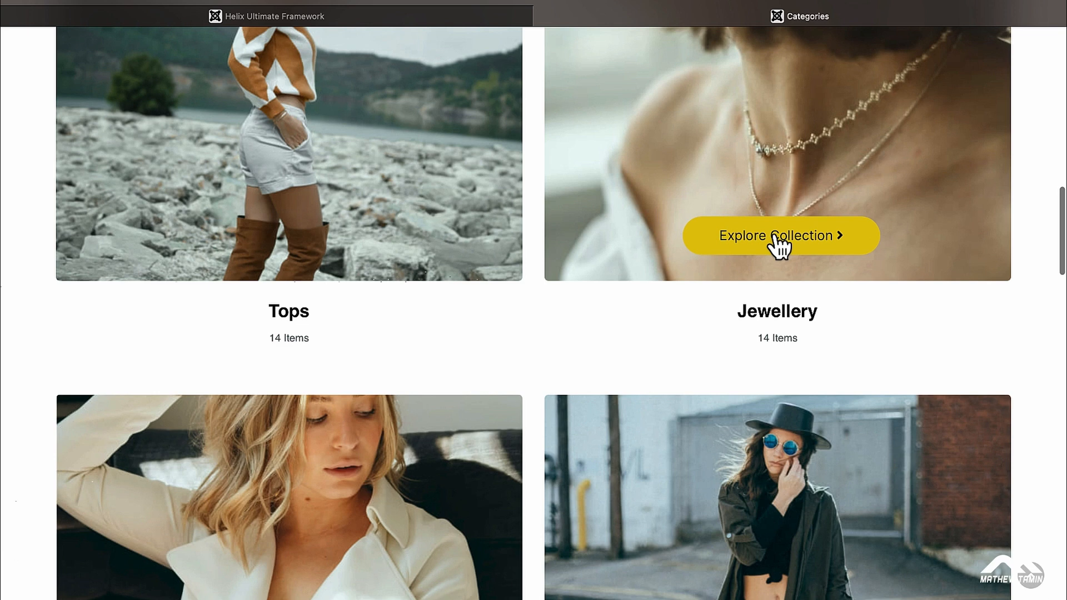
pyautogui.click(774, 237)
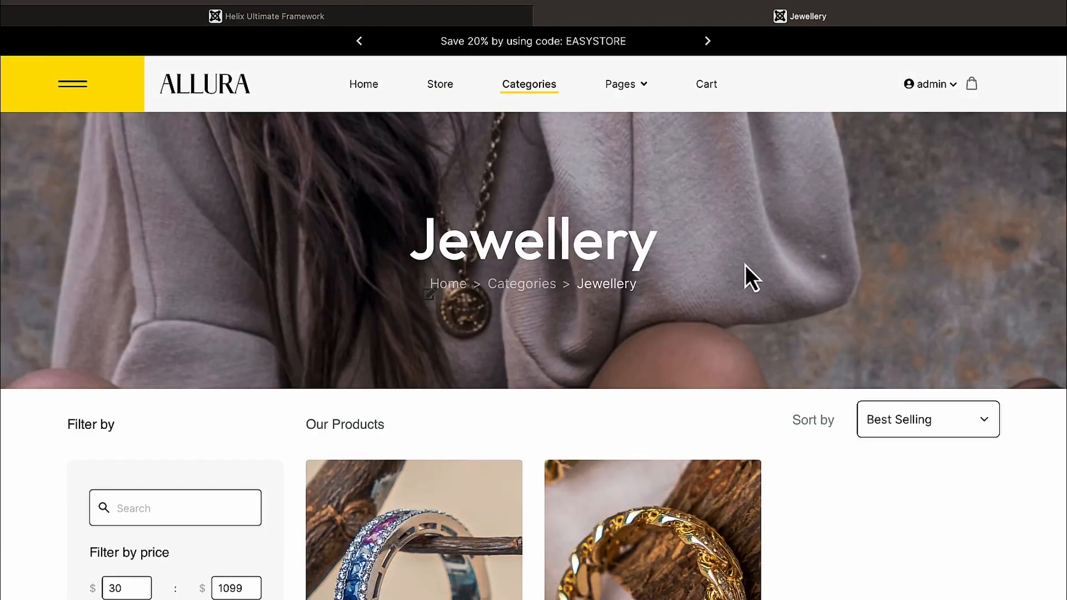
# Back in Helix Ultimate, review the Tops item's Page Title settings and close them without saving
pyautogui.click(422, 17)
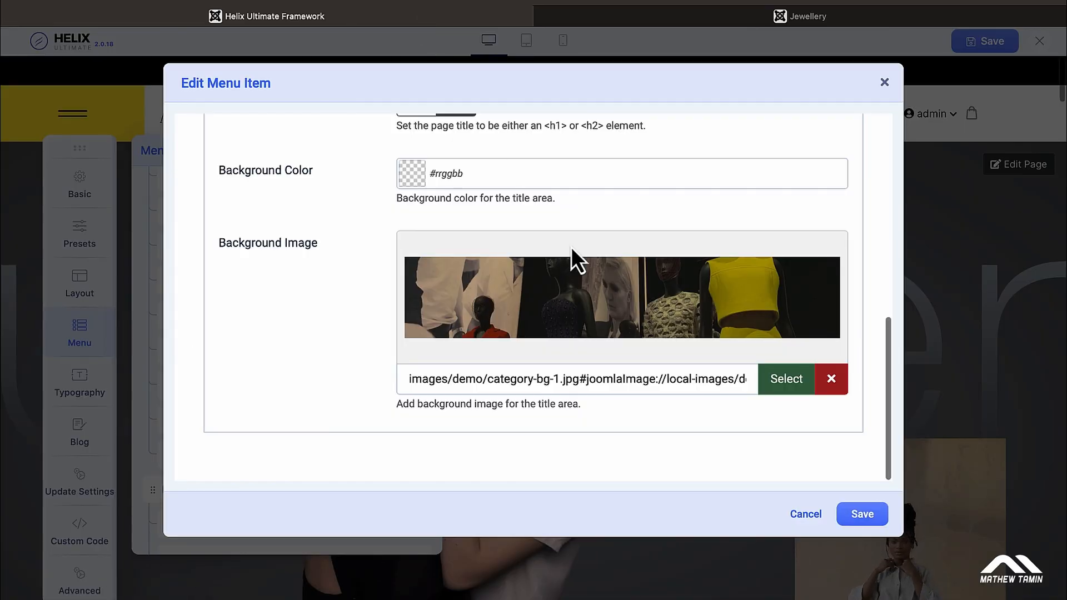
pyautogui.scroll(10, 571, 250)
pyautogui.scroll(2, 571, 246)
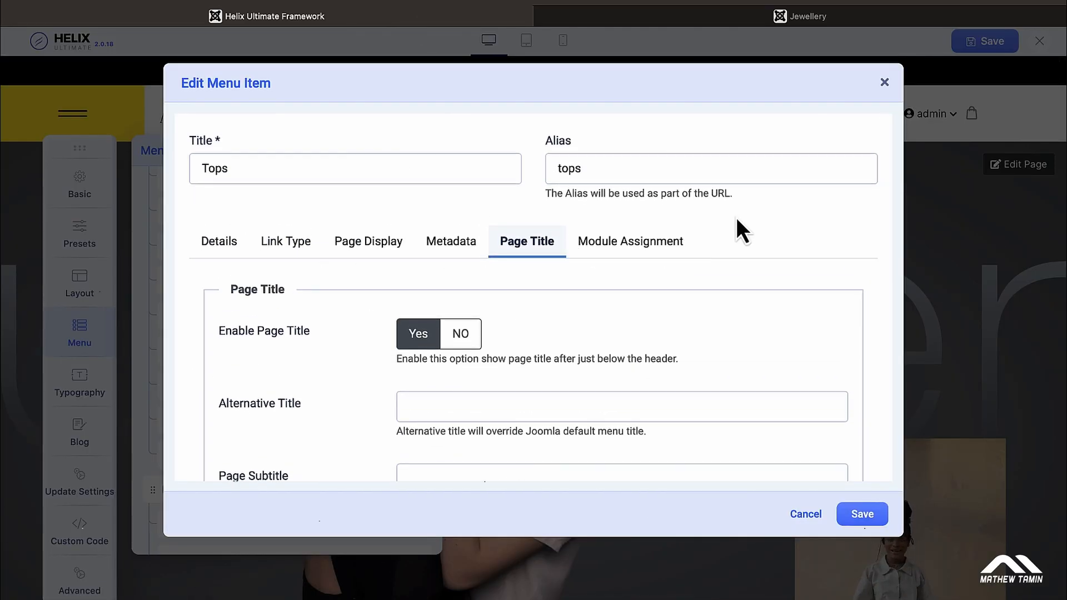
pyautogui.scroll(-1, 736, 225)
pyautogui.scroll(1, 736, 225)
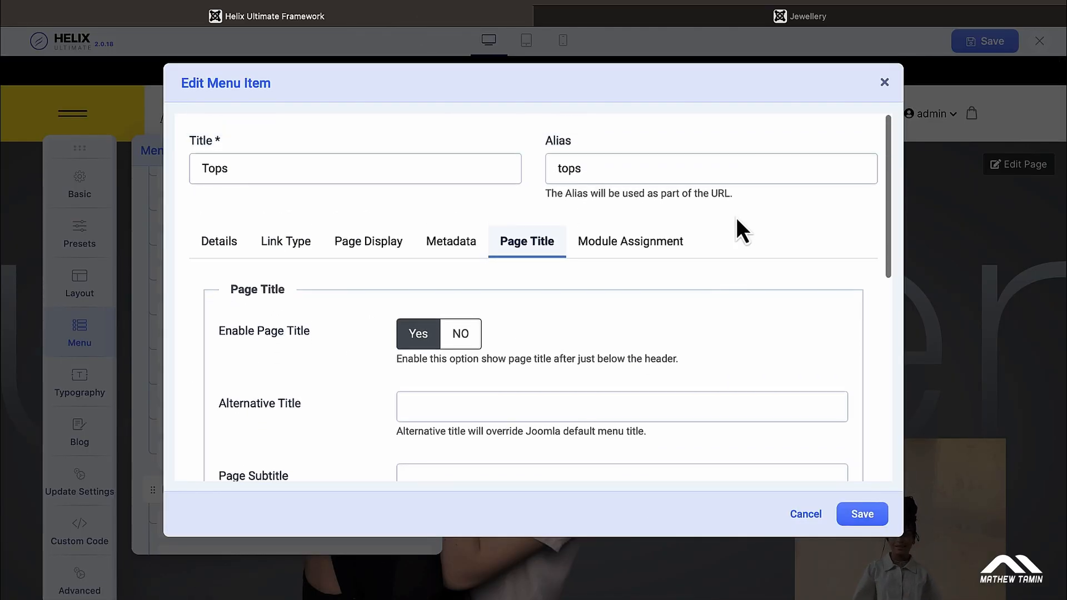
pyautogui.click(884, 82)
pyautogui.scroll(3, 311, 324)
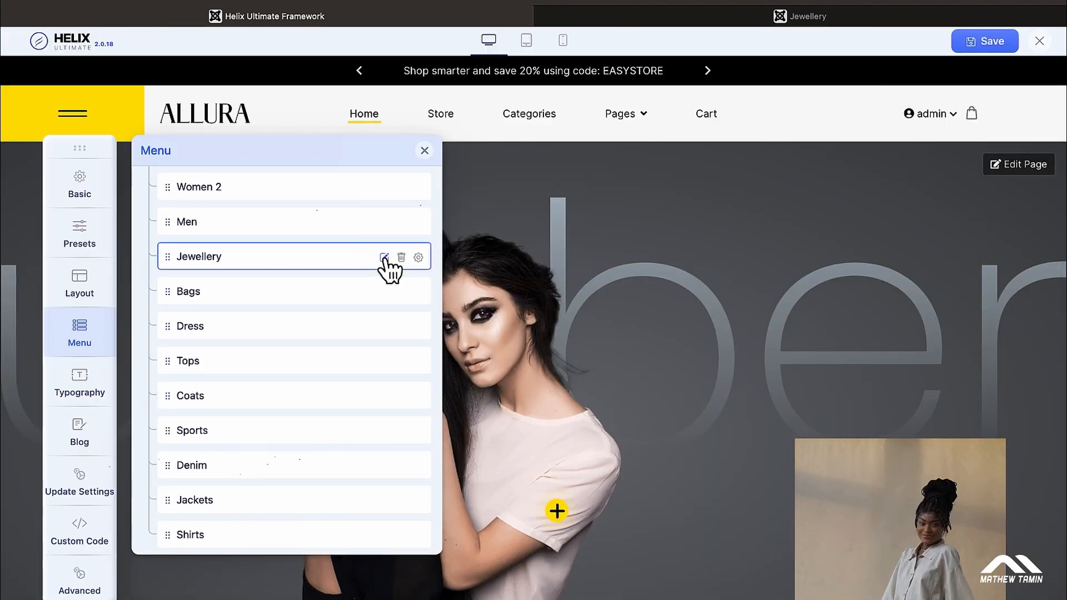
# Open the Jewellery menu item for editing and view the background image in its Page Title settings
pyautogui.click(384, 257)
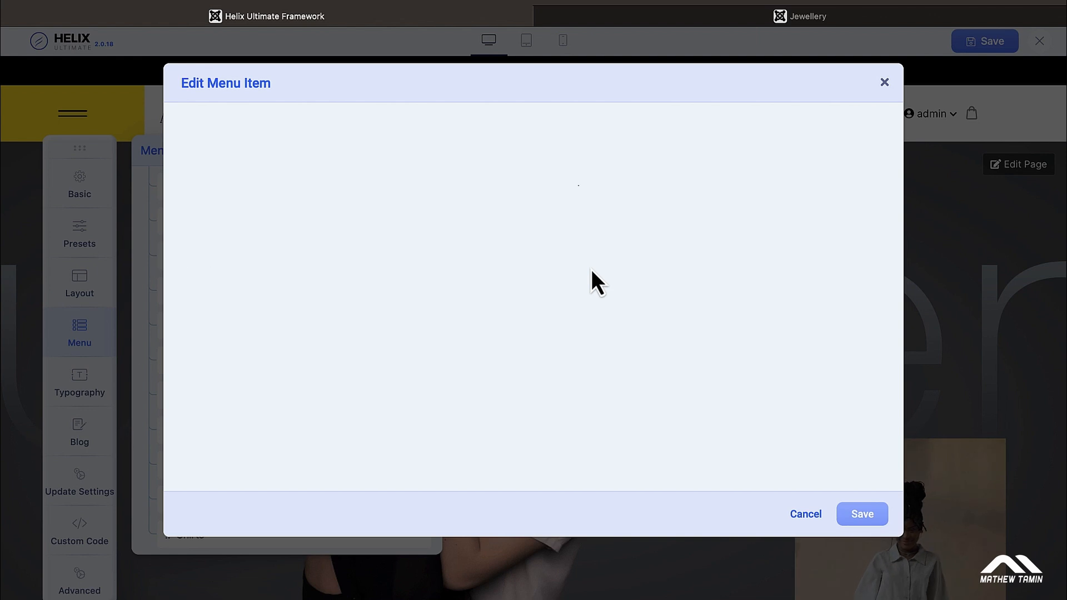
pyautogui.scroll(-10, 732, 262)
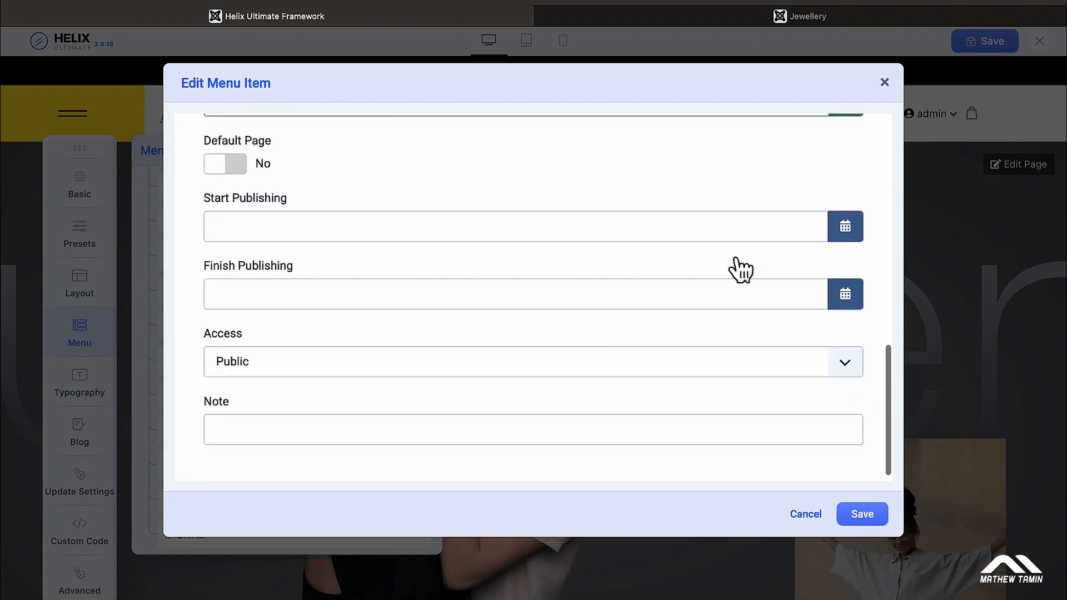
pyautogui.scroll(10, 736, 259)
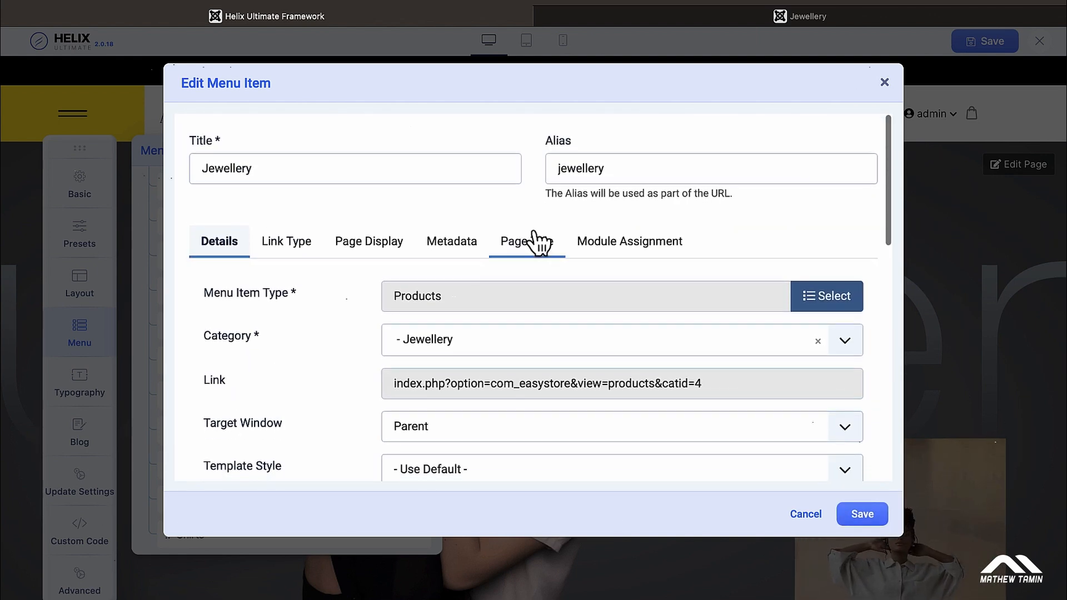
pyautogui.click(534, 241)
pyautogui.scroll(-10, 605, 278)
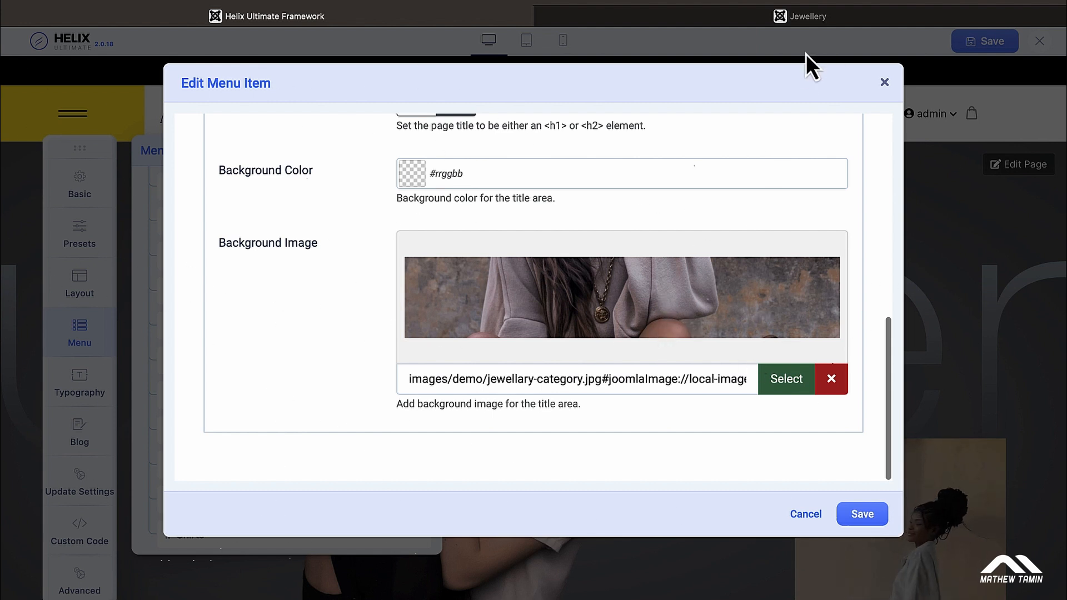
# Compare the live Jewellery page's title banner with the menu item's heading, background color and background image settings
pyautogui.click(826, 24)
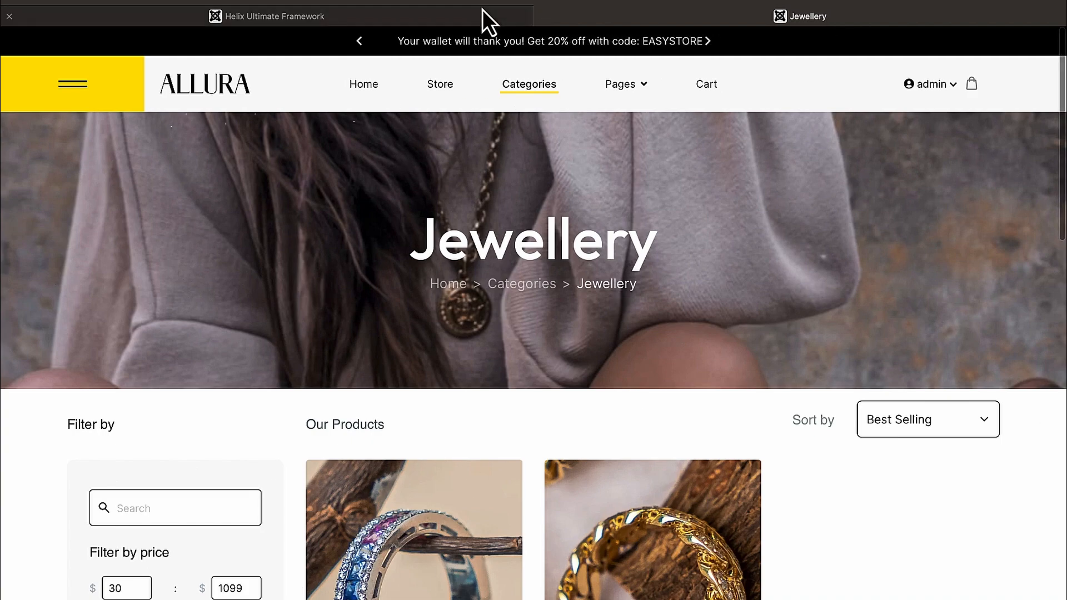
pyautogui.click(446, 17)
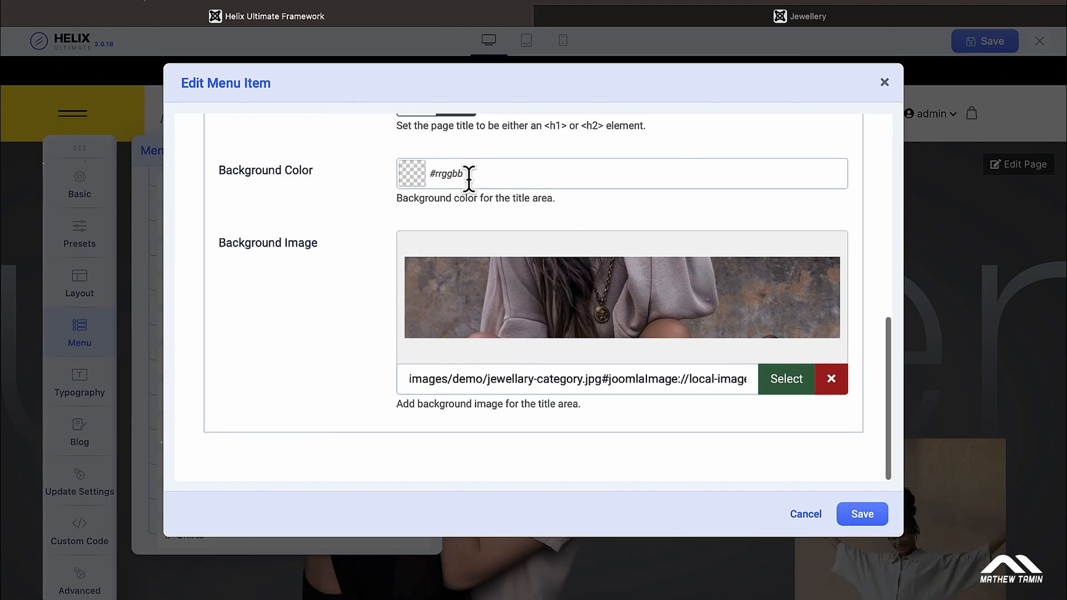
pyautogui.scroll(2, 469, 178)
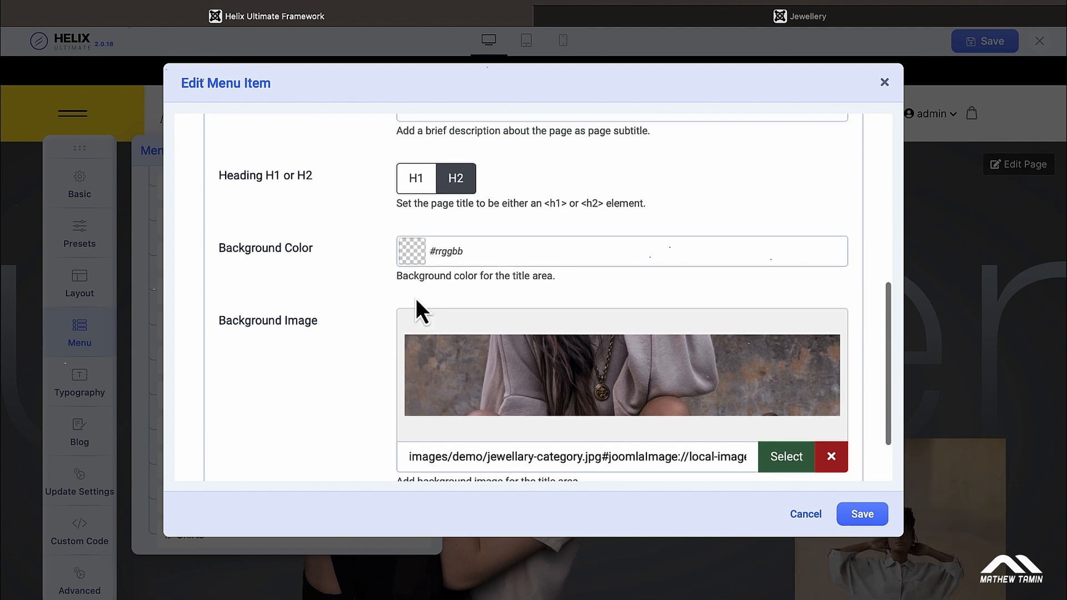
pyautogui.scroll(-2, 516, 331)
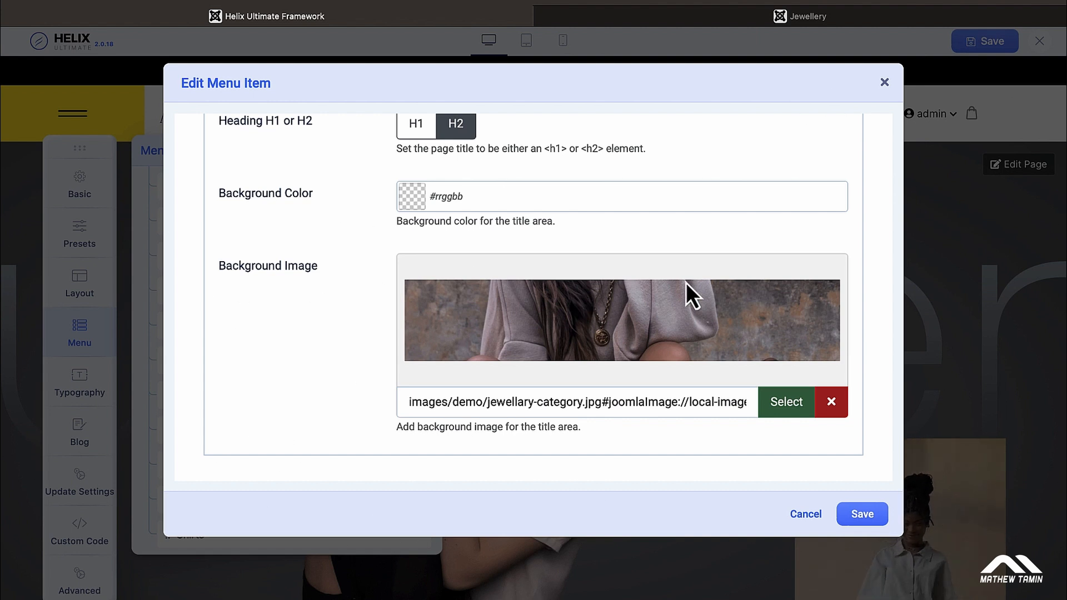
pyautogui.scroll(3, 687, 292)
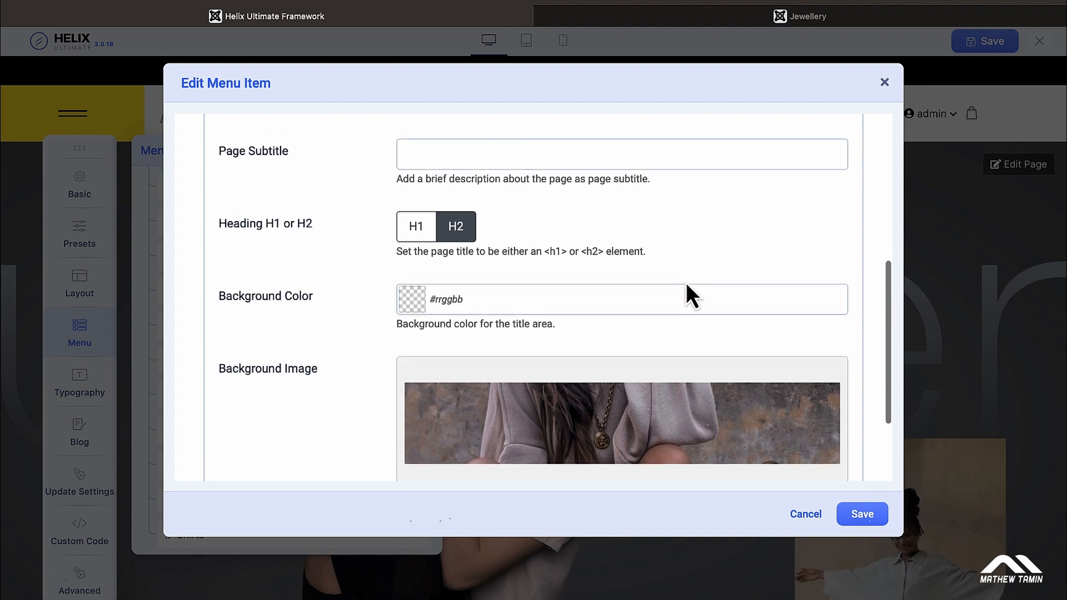
# Close the Jewellery item's settings without saving and look through the menu list down to Wishlist and Cart
pyautogui.click(885, 83)
pyautogui.scroll(-5, 377, 244)
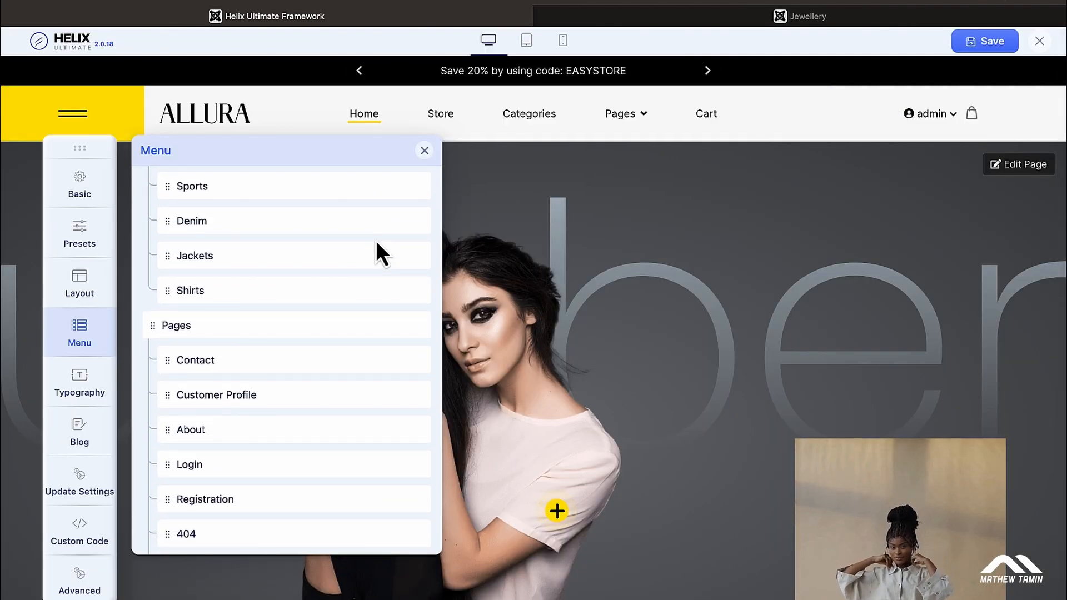
pyautogui.scroll(8, 377, 248)
pyautogui.scroll(-2, 377, 248)
pyautogui.scroll(-10, 375, 244)
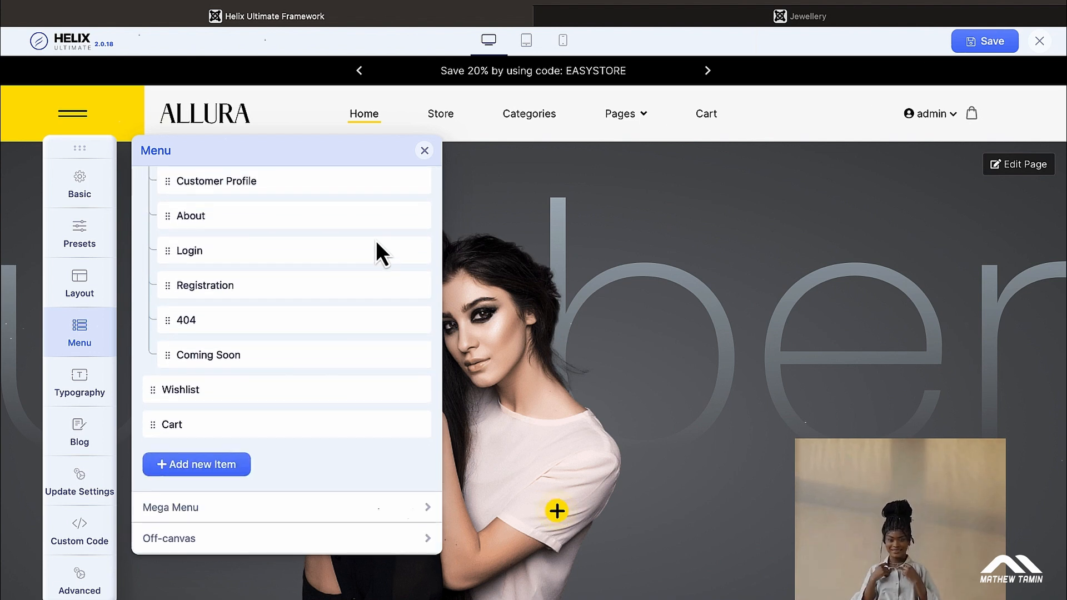
pyautogui.click(248, 389)
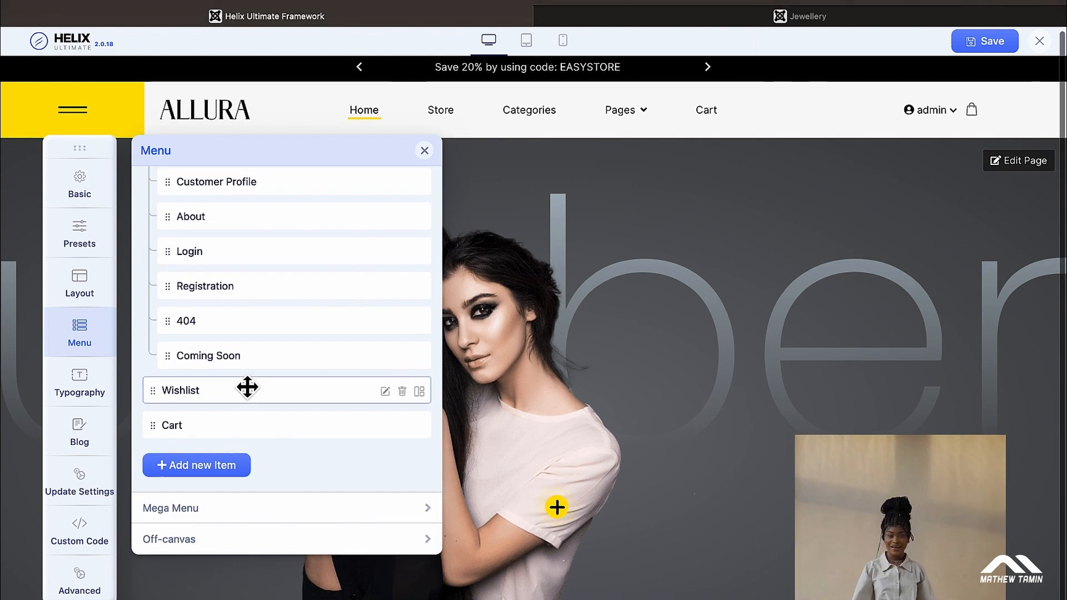
# Add a new menu item below Cart and title it EasyStore Special
pyautogui.click(198, 465)
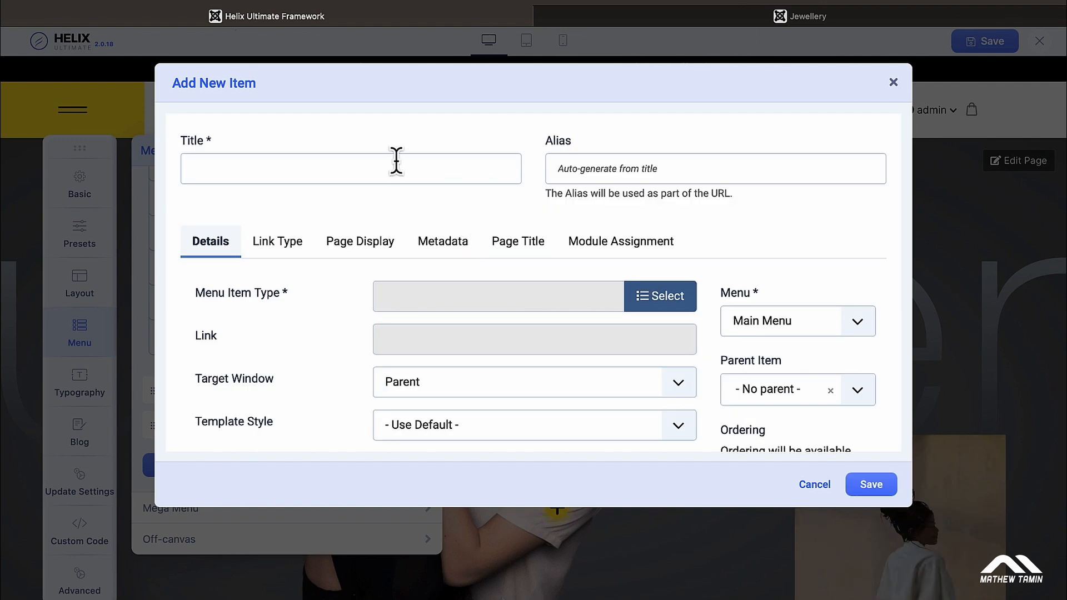
pyautogui.click(396, 161)
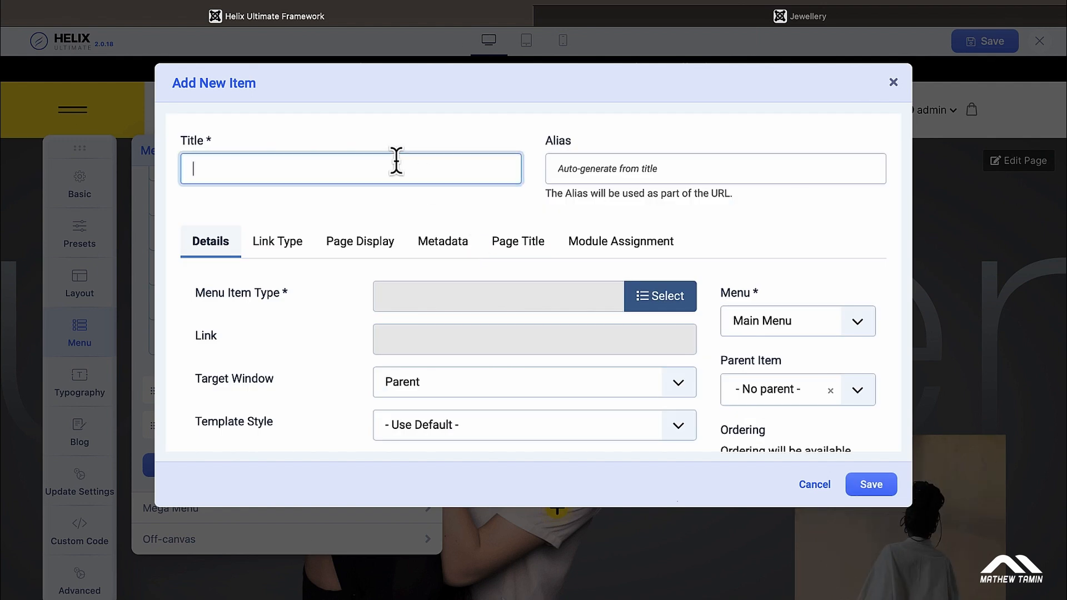
pyautogui.write('Easy')
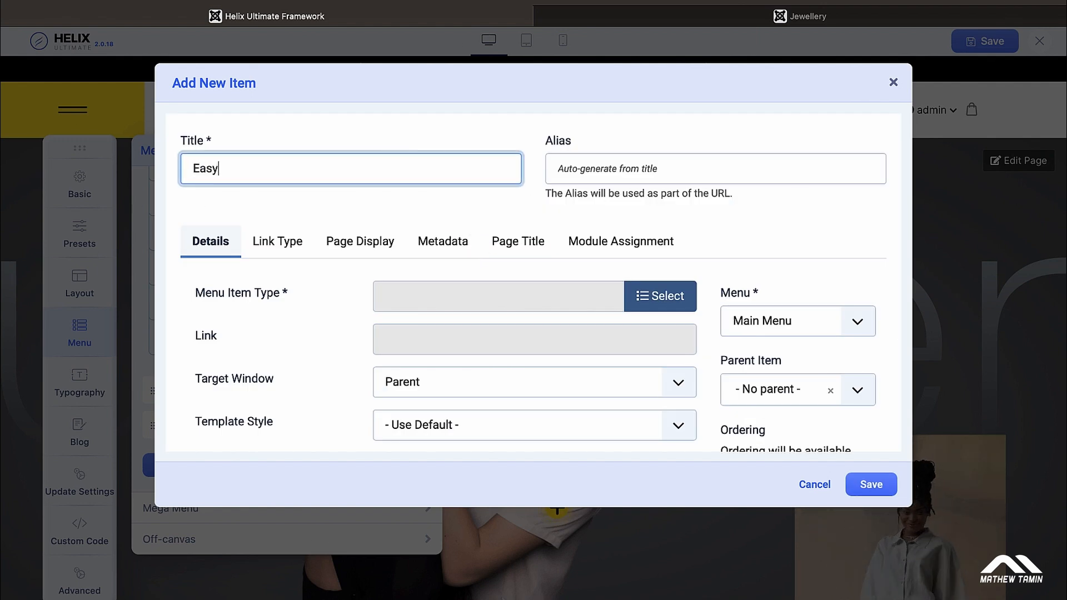
pyautogui.write('STore')
pyautogui.press('BackSpace')
pyautogui.press('BackSpace')
pyautogui.press('BackSpace')
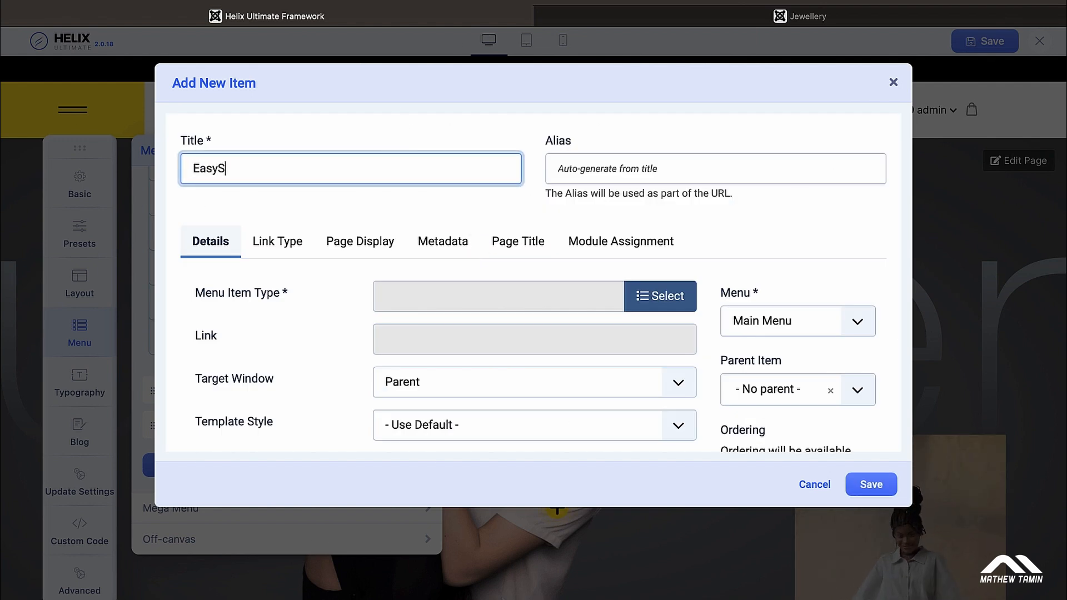
pyautogui.write('tore Special')
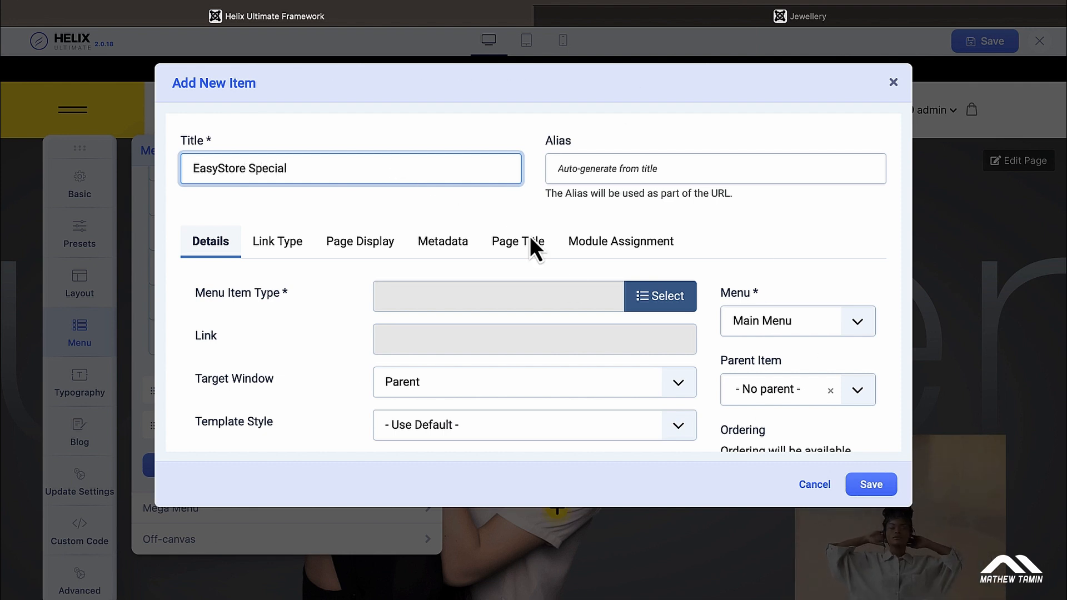
# Set the new item's menu item type to Single Product from the EasyStore types
pyautogui.click(658, 299)
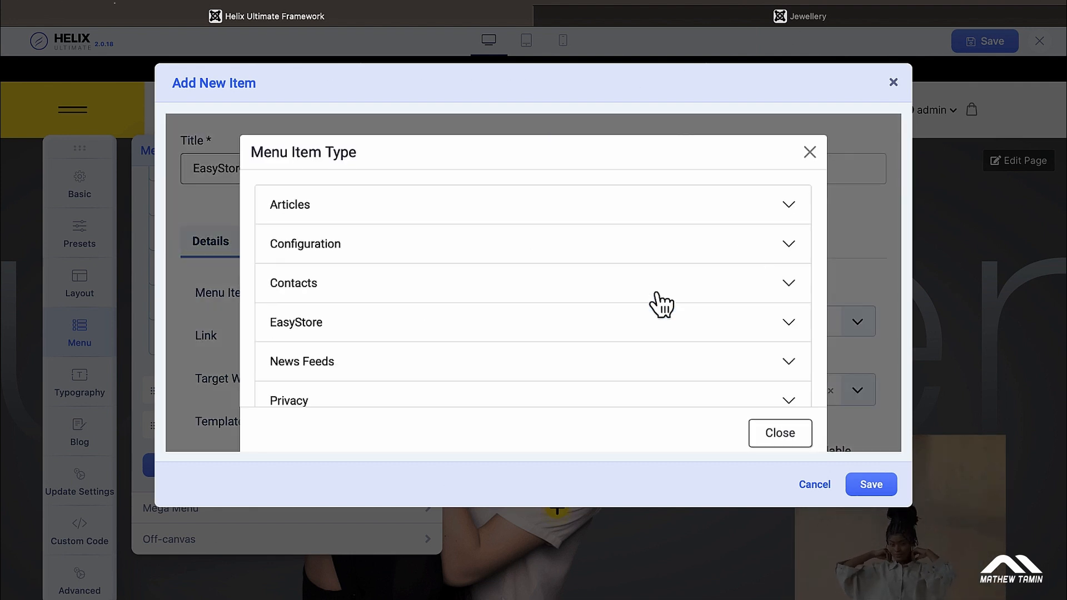
pyautogui.scroll(-2, 659, 300)
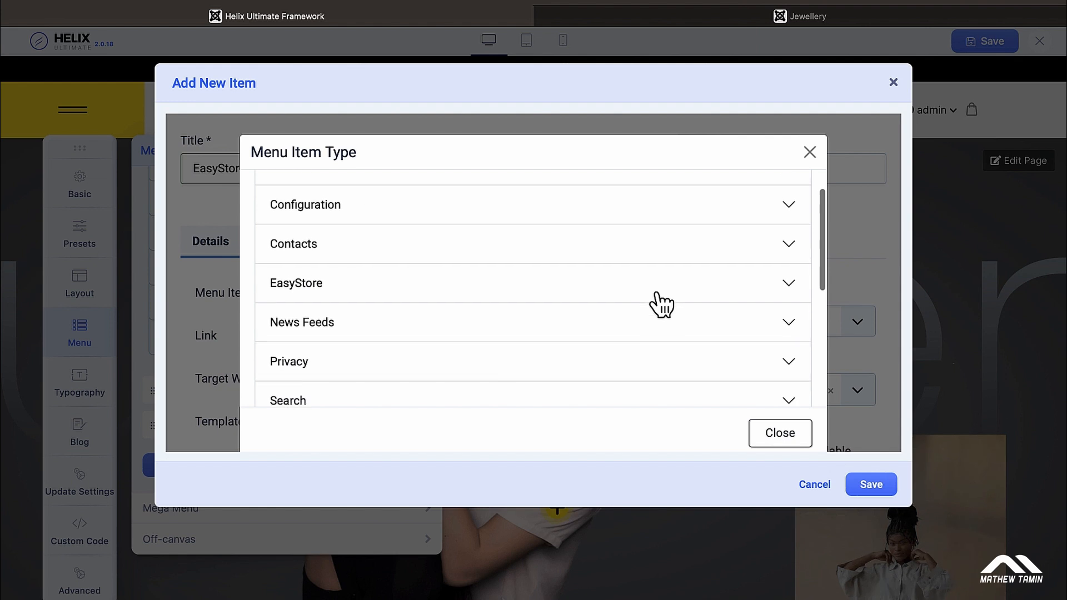
pyautogui.click(540, 280)
pyautogui.scroll(-8, 540, 280)
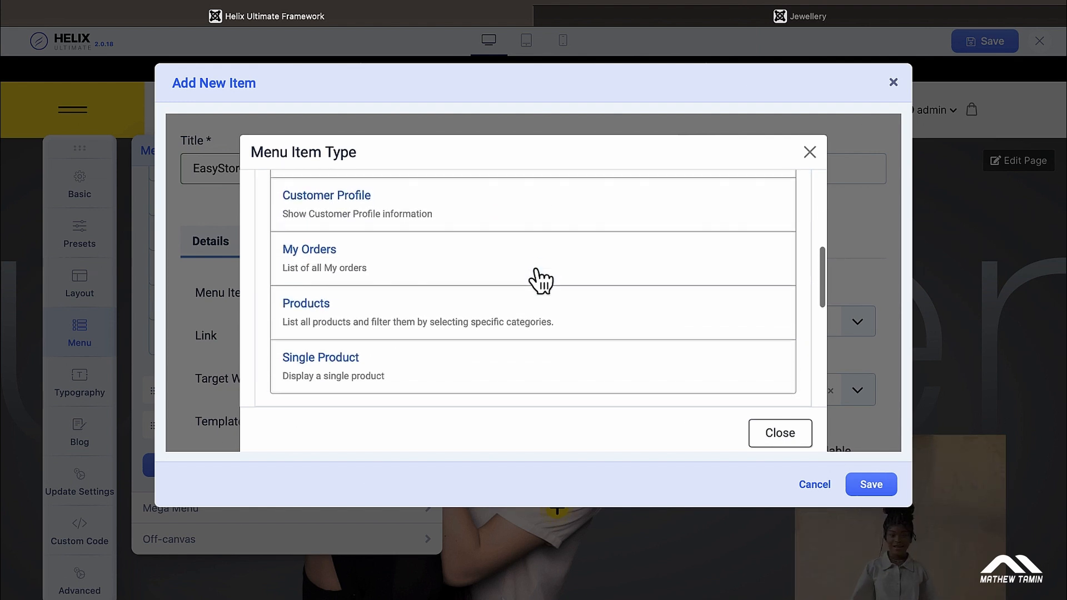
pyautogui.scroll(-1, 540, 280)
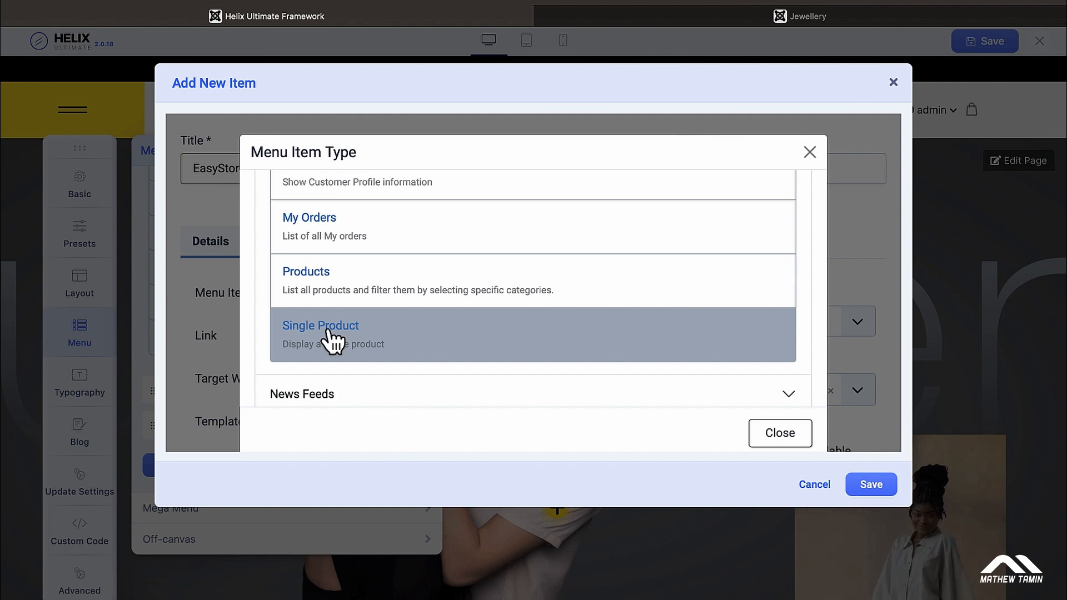
pyautogui.click(332, 339)
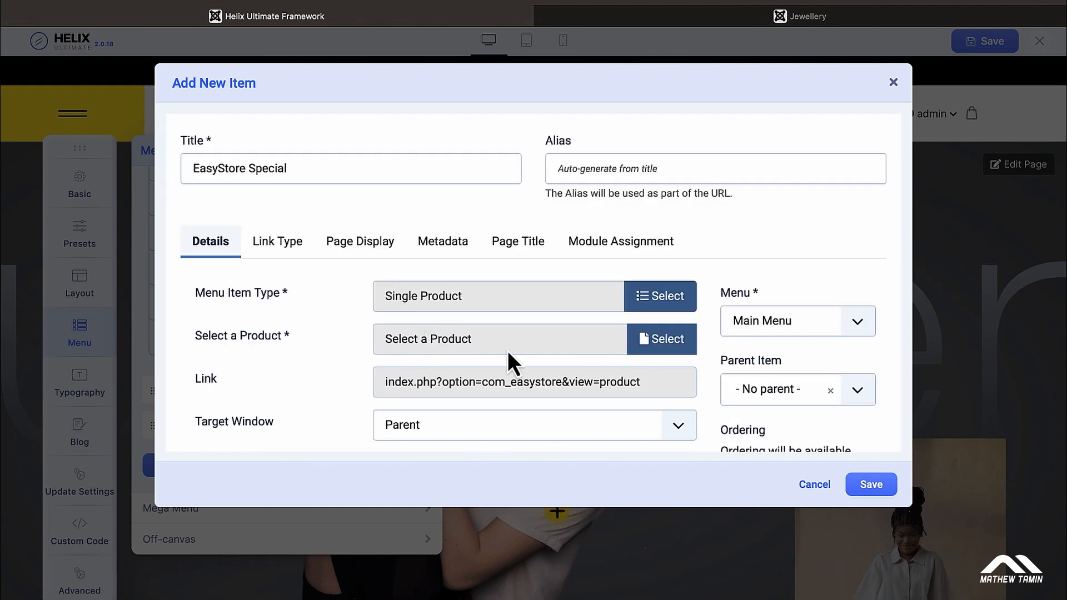
# Choose FemmeFusion T-Shirt as the product the menu item displays
pyautogui.scroll(-1, 508, 351)
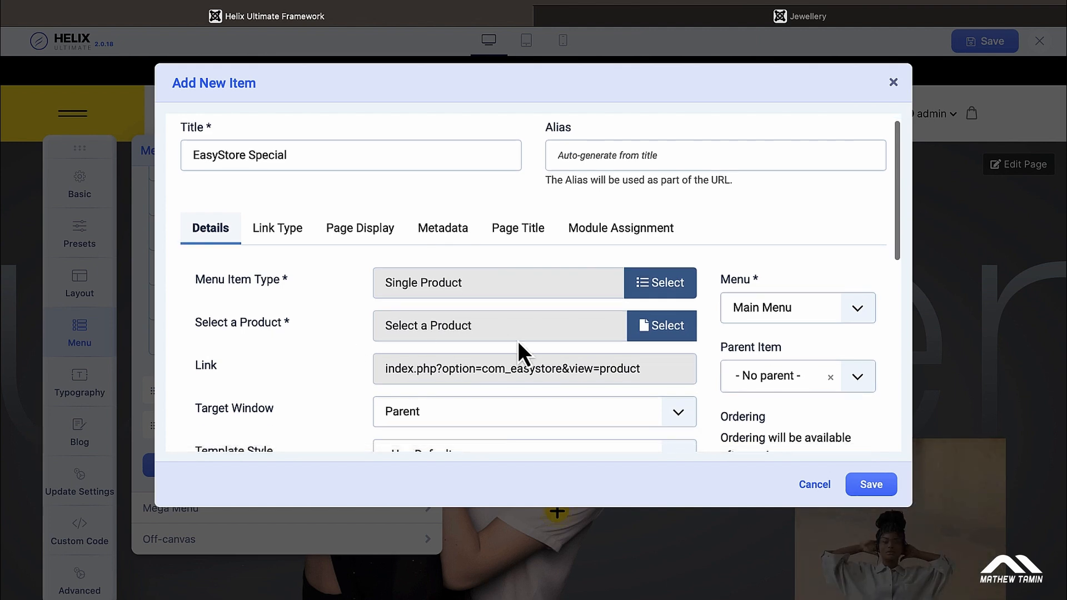
pyautogui.click(667, 329)
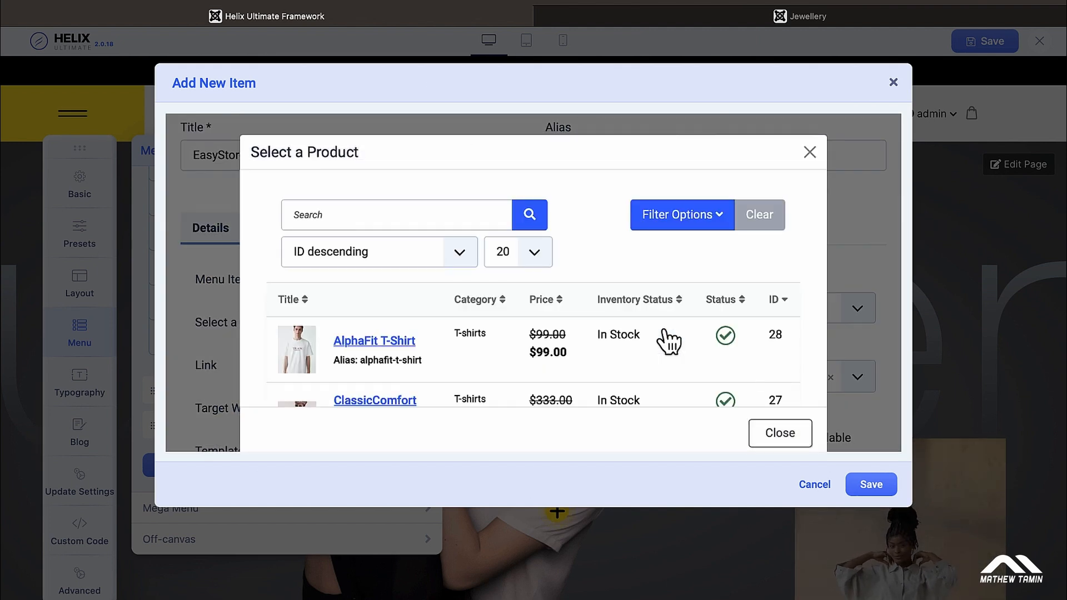
pyautogui.scroll(-1, 668, 341)
pyautogui.scroll(-5, 668, 342)
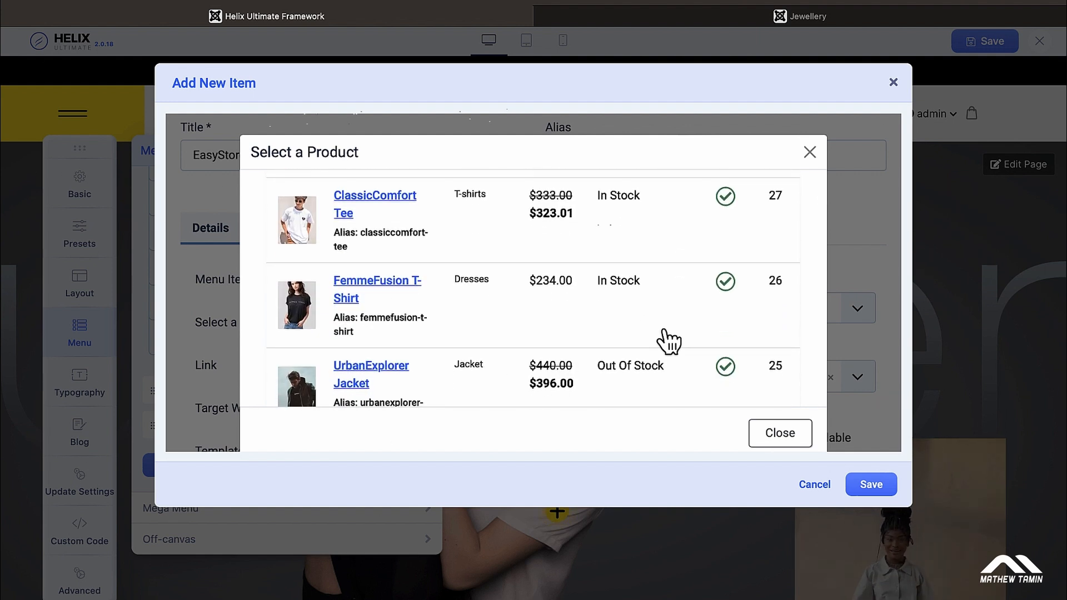
pyautogui.click(360, 289)
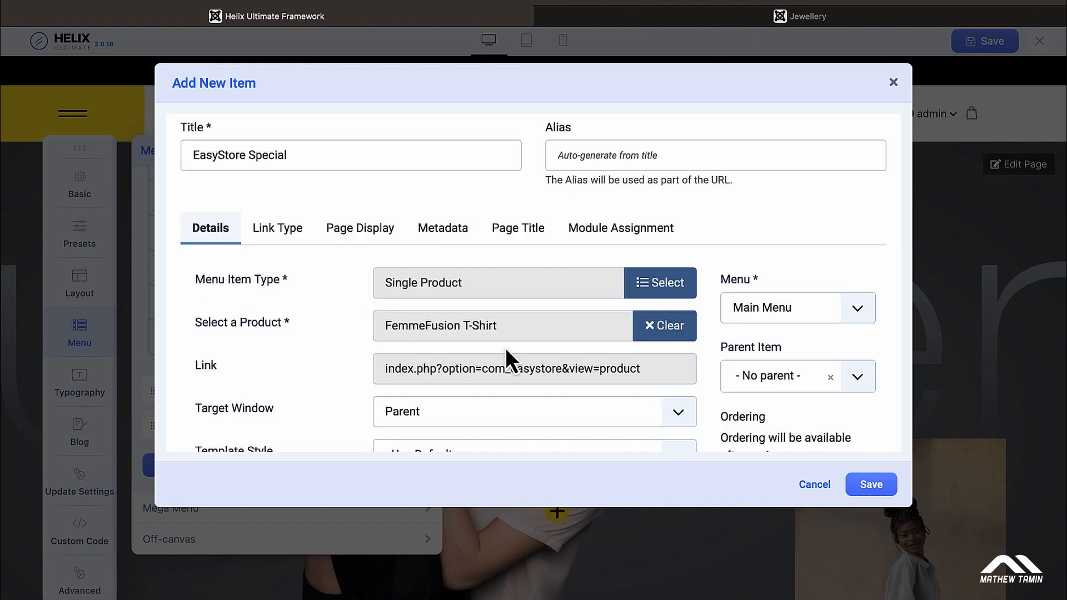
# Review the new item's details and assign it to Main Menu
pyautogui.scroll(-1, 505, 348)
pyautogui.scroll(-2, 505, 348)
pyautogui.scroll(1, 507, 355)
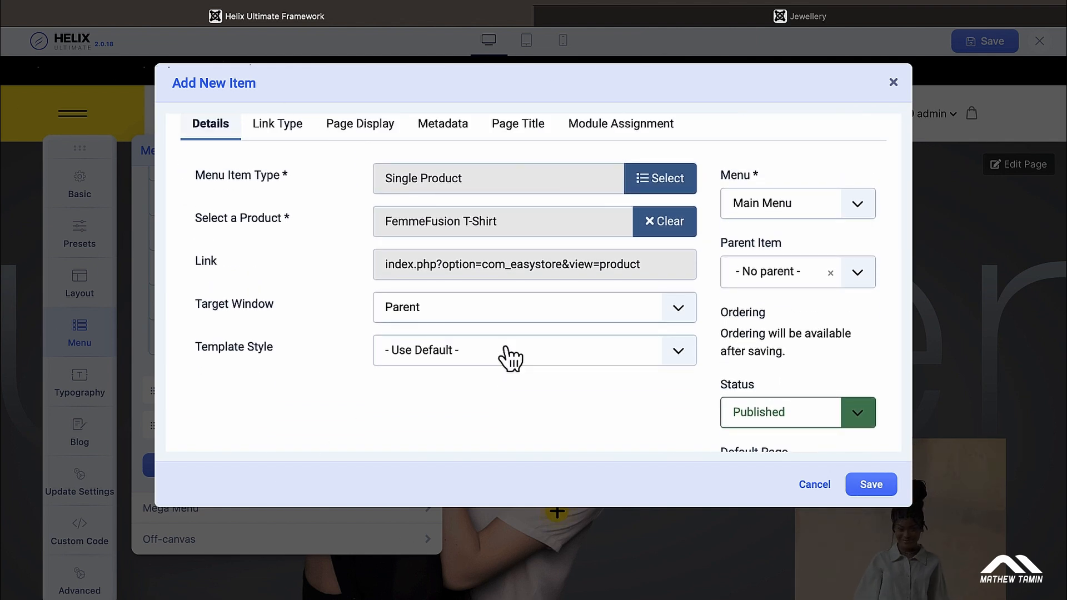
pyautogui.scroll(1, 510, 359)
pyautogui.scroll(1, 505, 349)
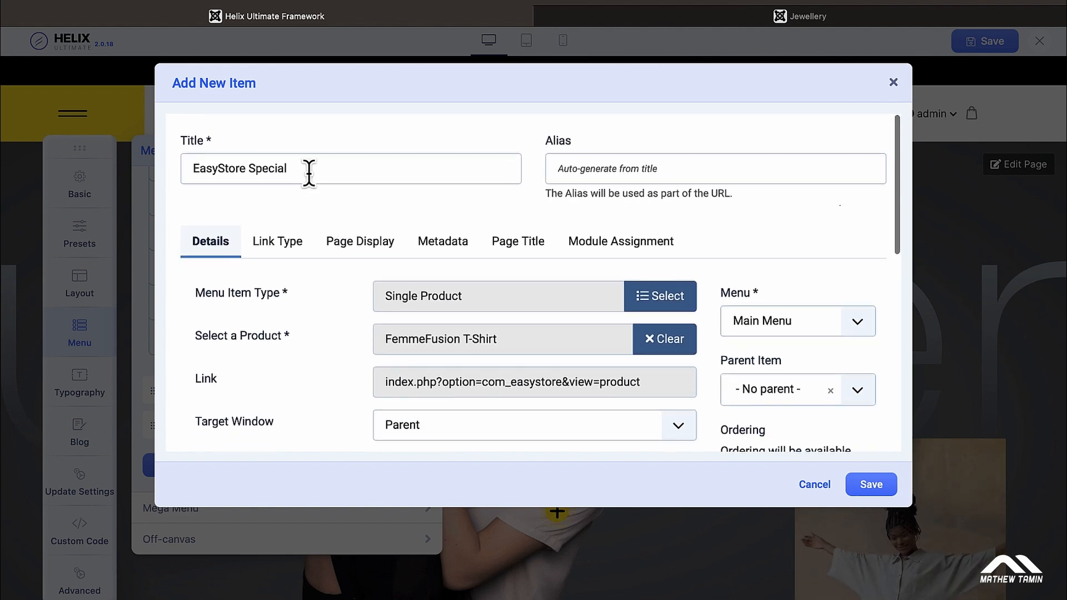
pyautogui.scroll(-1, 305, 321)
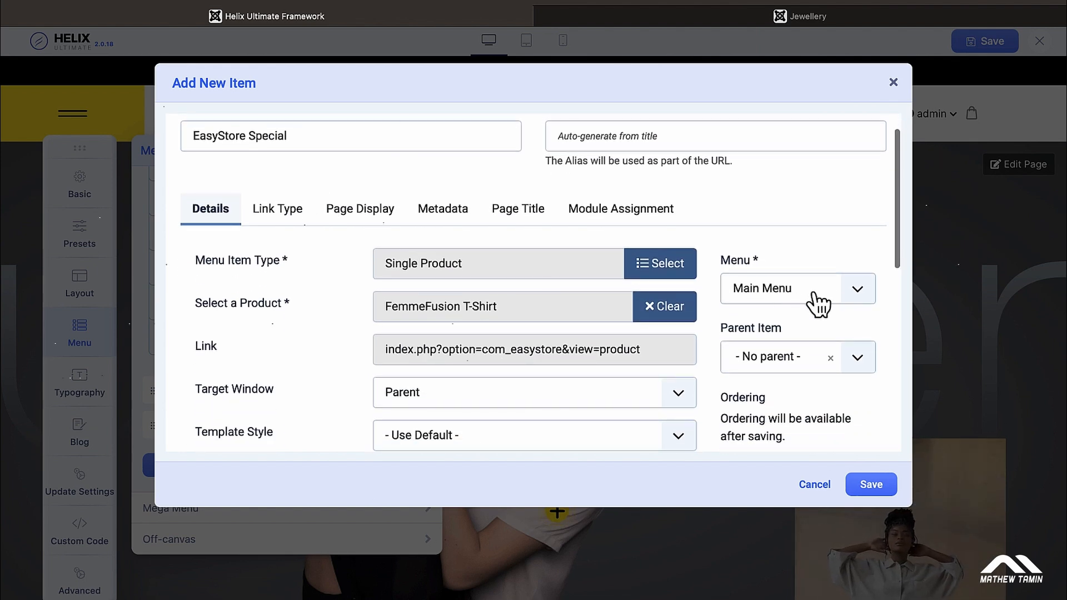
pyautogui.click(863, 294)
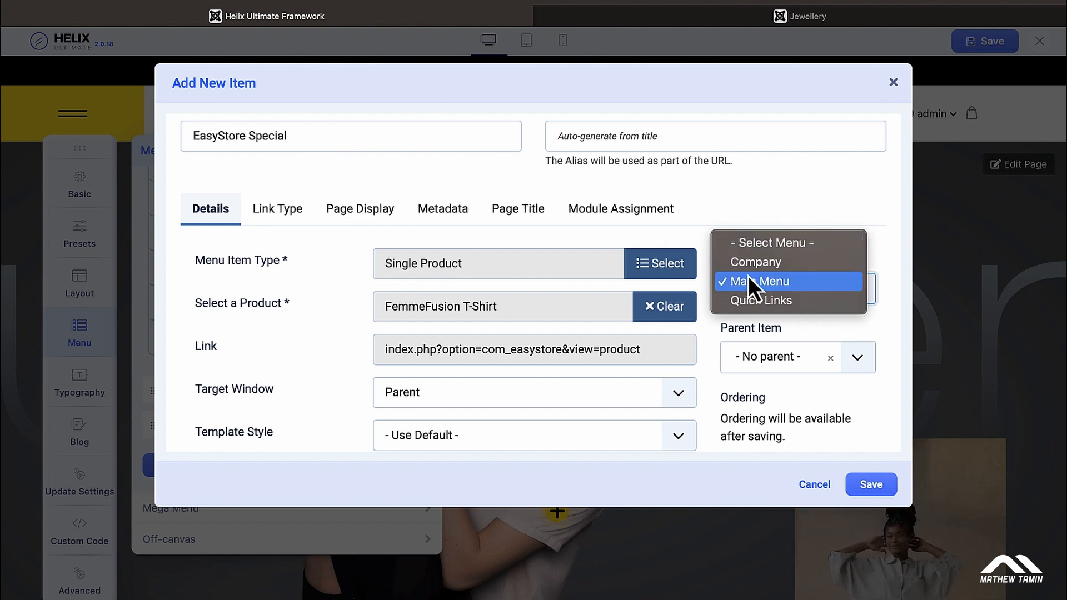
pyautogui.click(762, 282)
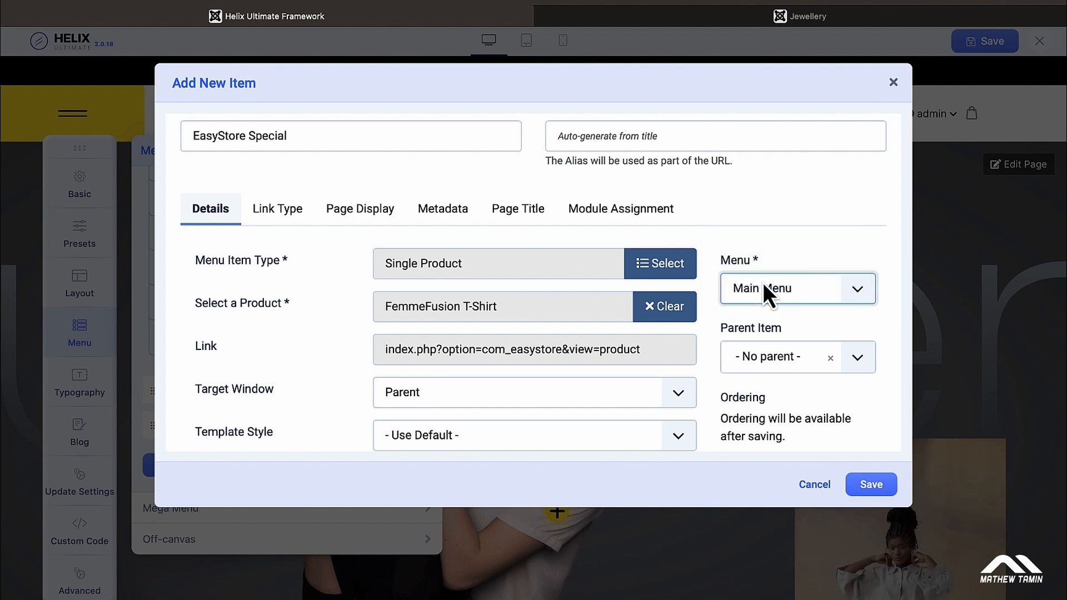
# View the available parent items, check Categories in the live Jewellery page's navigation, and return to the new item's form
pyautogui.scroll(-1, 775, 307)
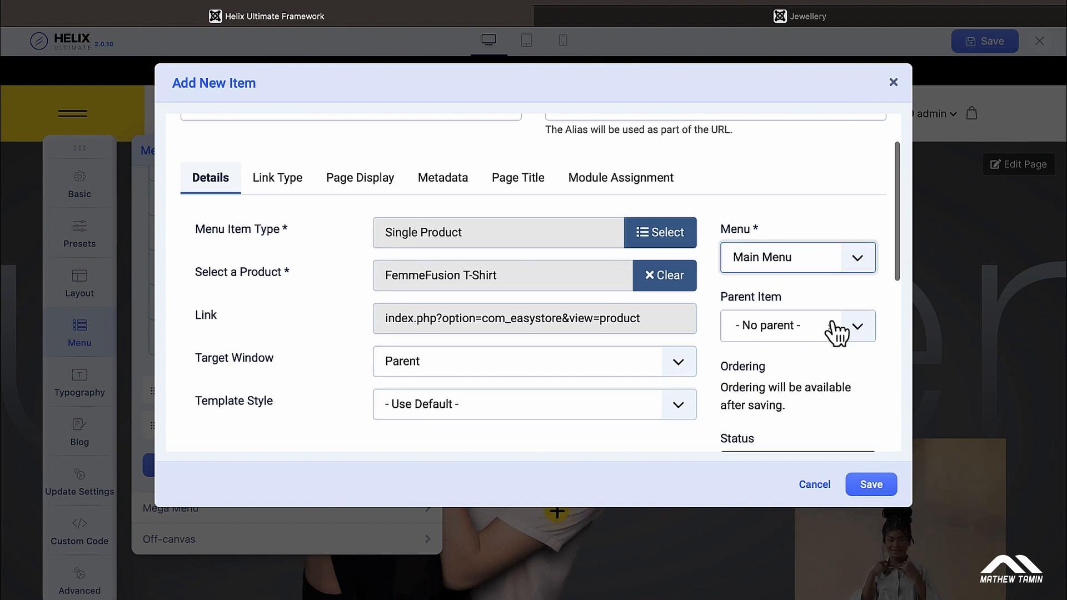
pyautogui.click(865, 336)
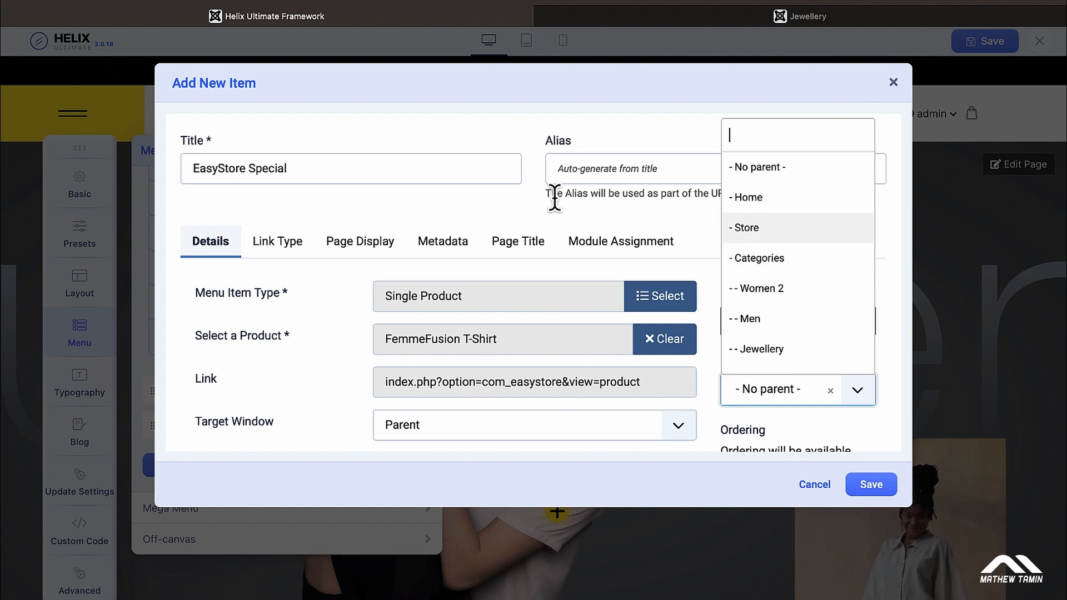
pyautogui.click(515, 210)
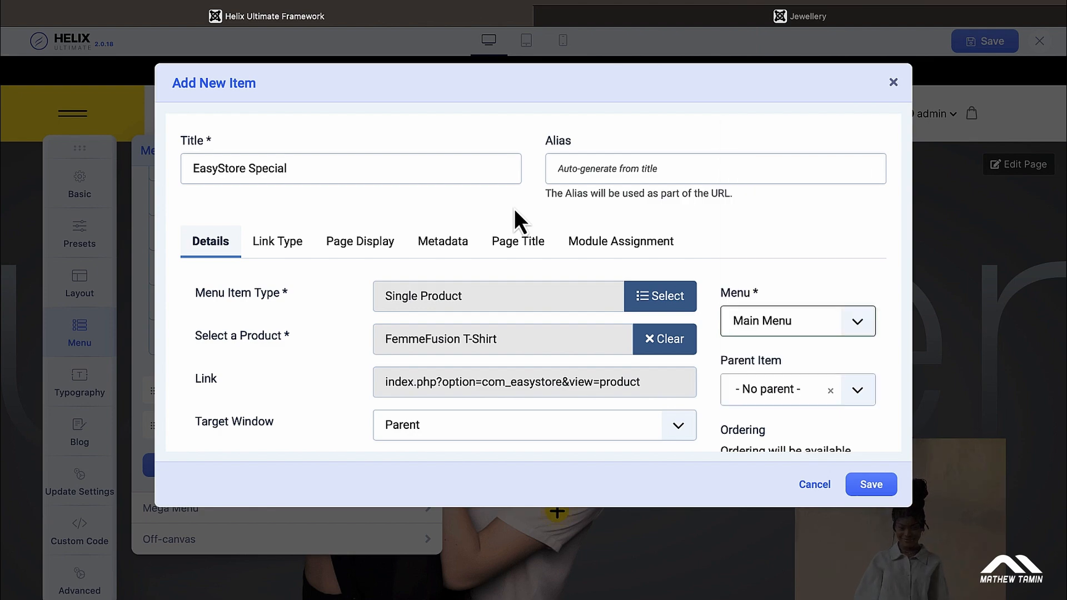
pyautogui.click(684, 17)
pyautogui.moveTo(620, 94)
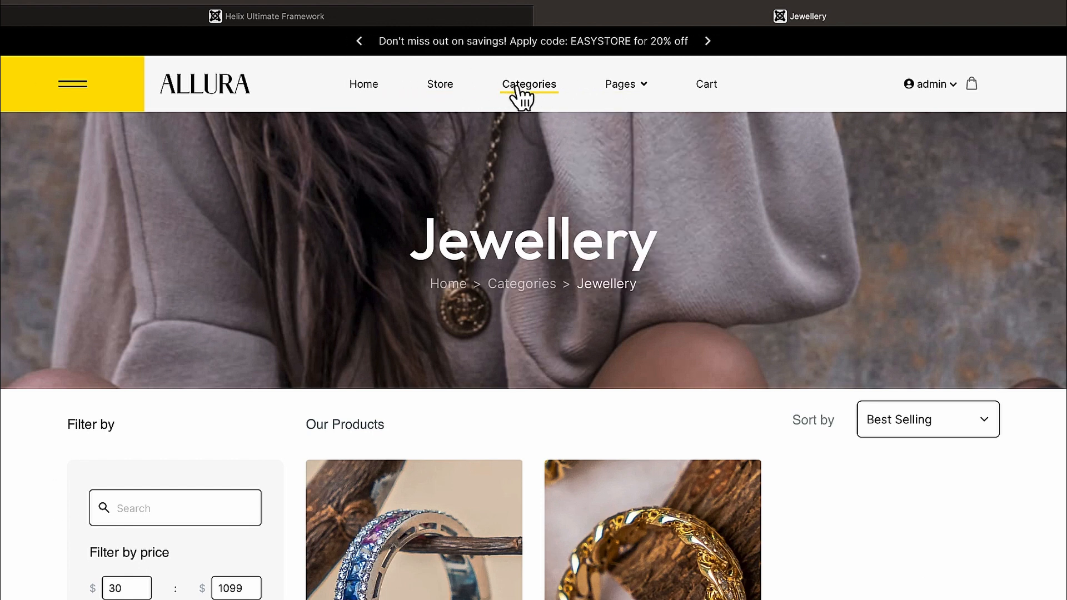
pyautogui.click(431, 16)
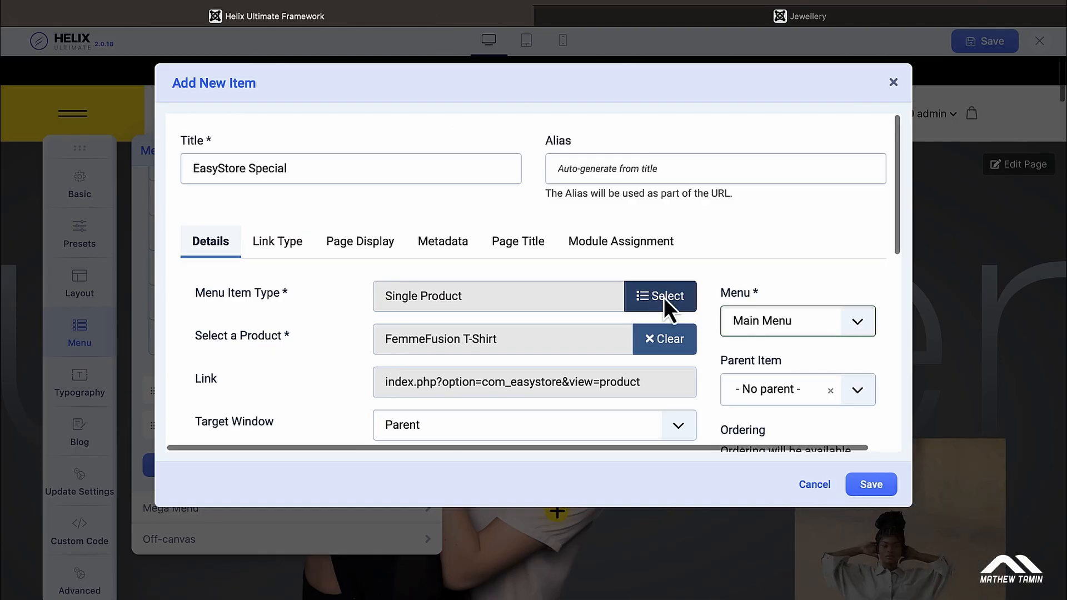
# Set Categories as the parent item of EasyStore Special
pyautogui.scroll(-2, 719, 262)
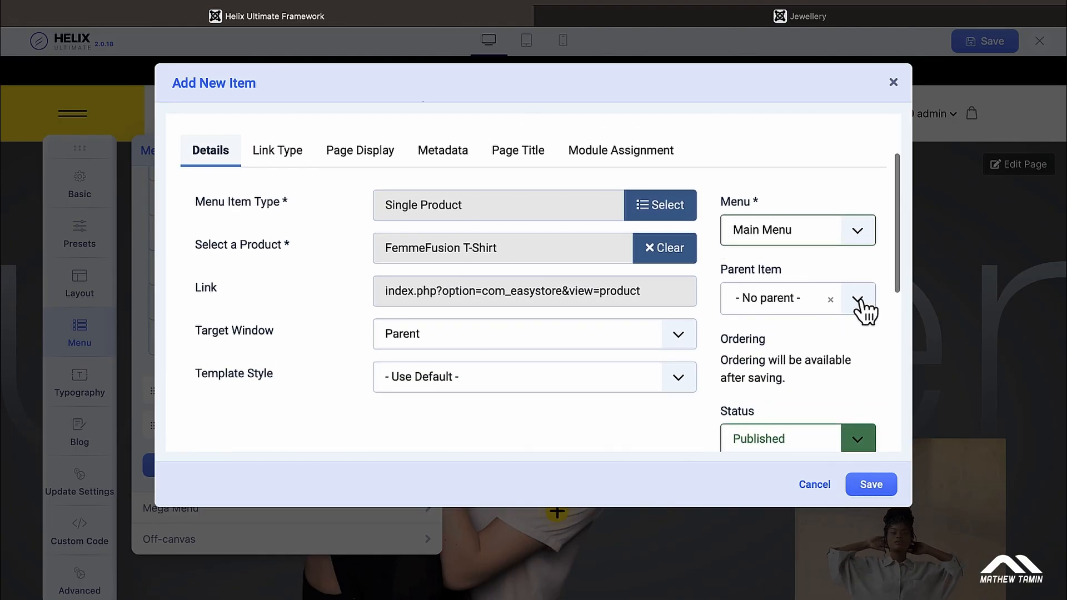
pyautogui.click(859, 301)
pyautogui.scroll(-1, 850, 271)
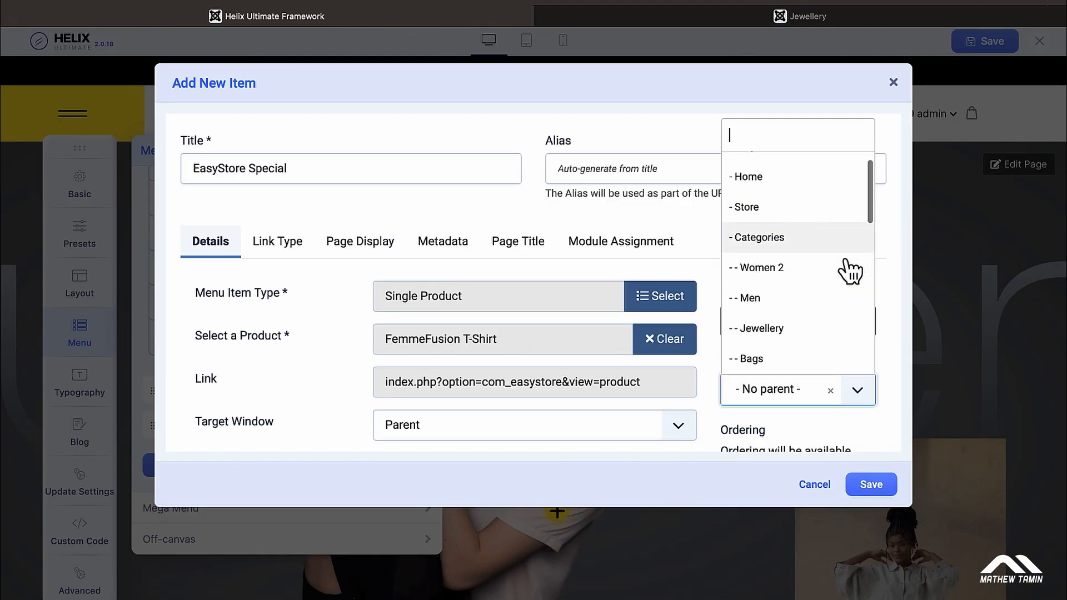
pyautogui.click(804, 248)
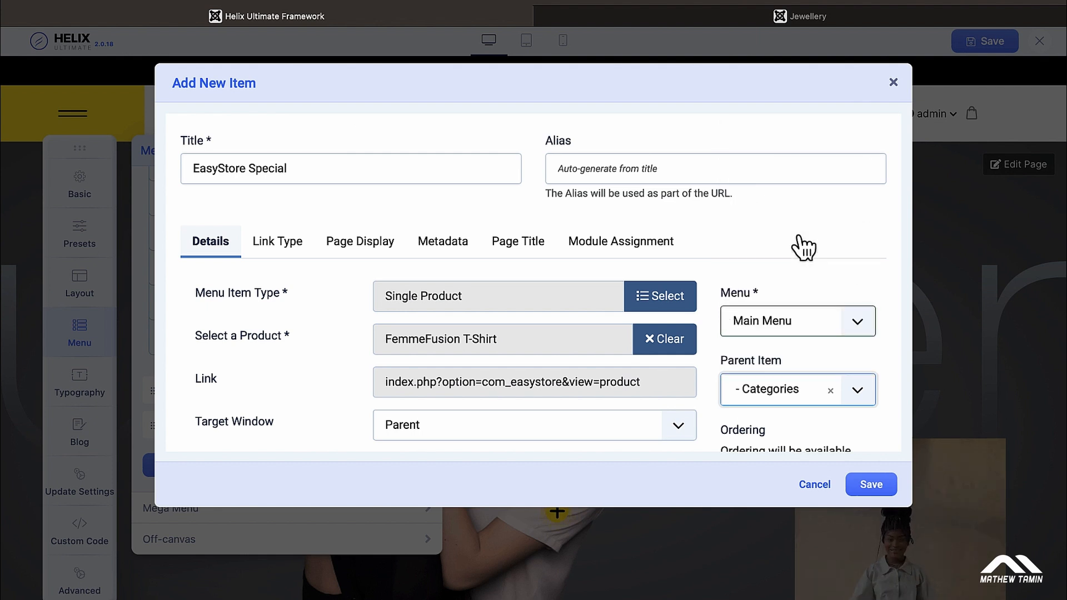
# Review the item's status, publishing dates and access level options without changing them
pyautogui.scroll(-5, 800, 244)
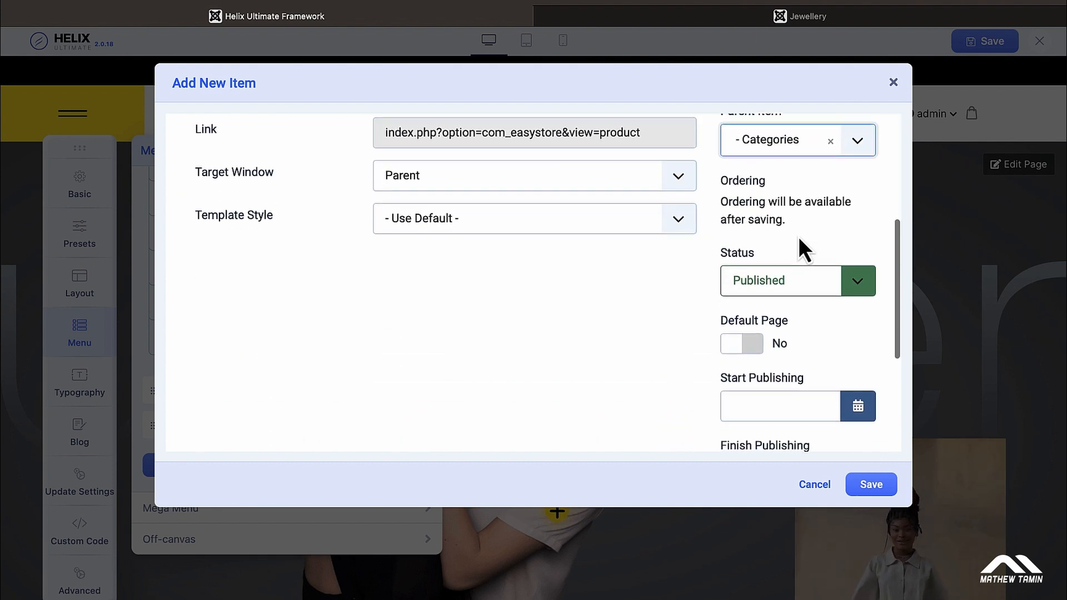
pyautogui.scroll(1, 799, 236)
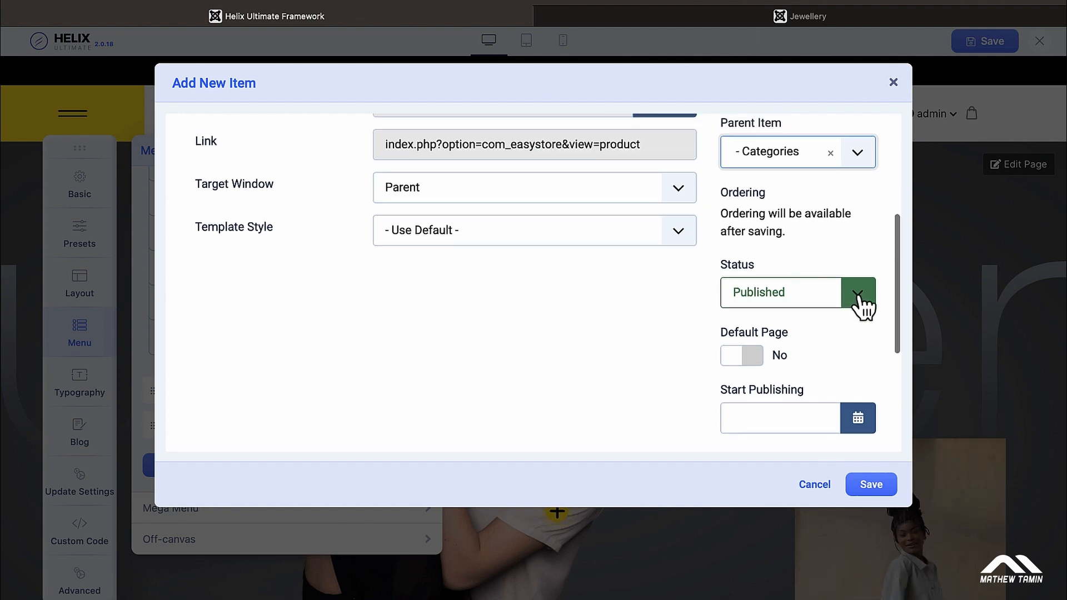
pyautogui.scroll(-5, 861, 303)
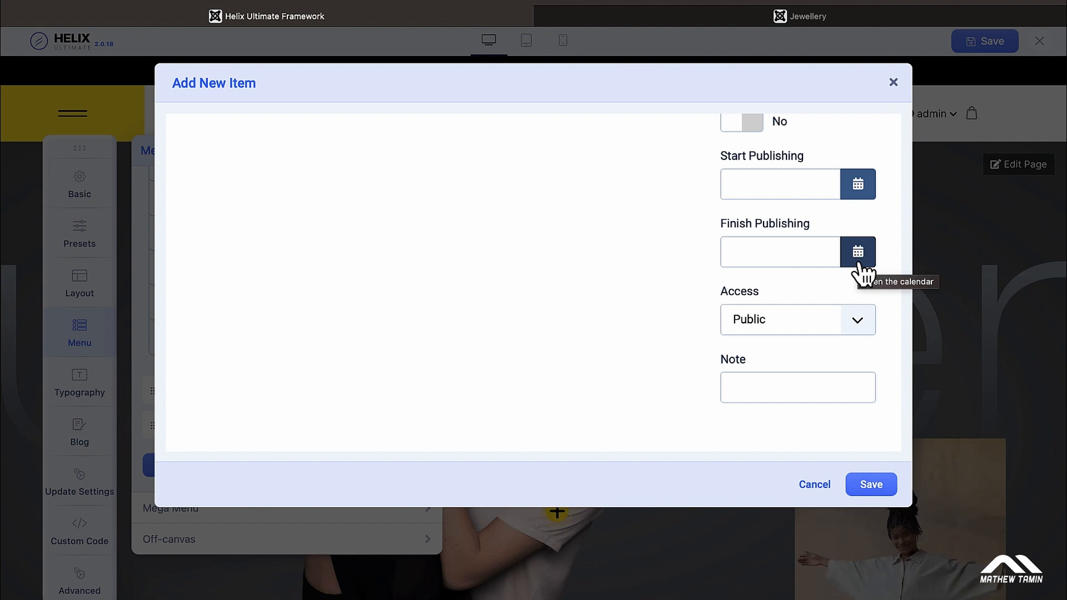
pyautogui.click(859, 325)
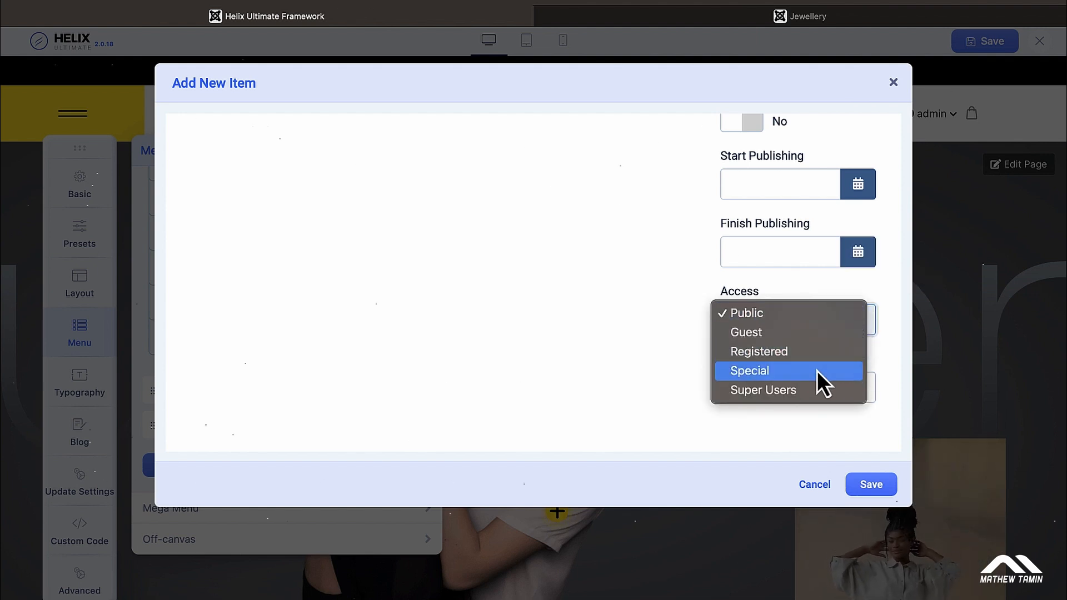
pyautogui.click(615, 322)
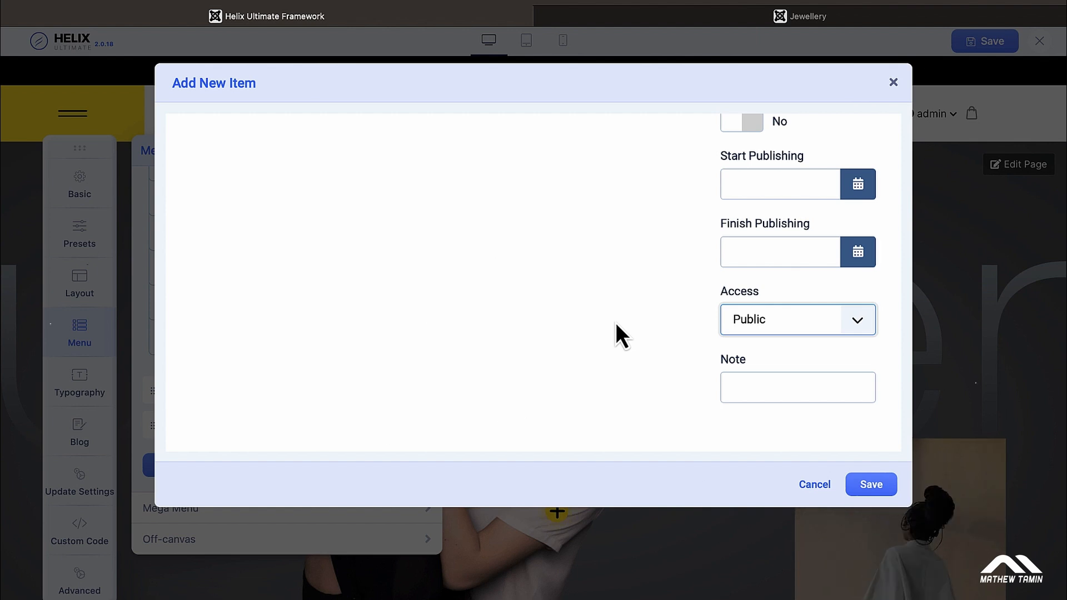
# Open the new item's Page Title settings and review them down to the background color and background image
pyautogui.scroll(10, 615, 322)
pyautogui.scroll(-1, 615, 322)
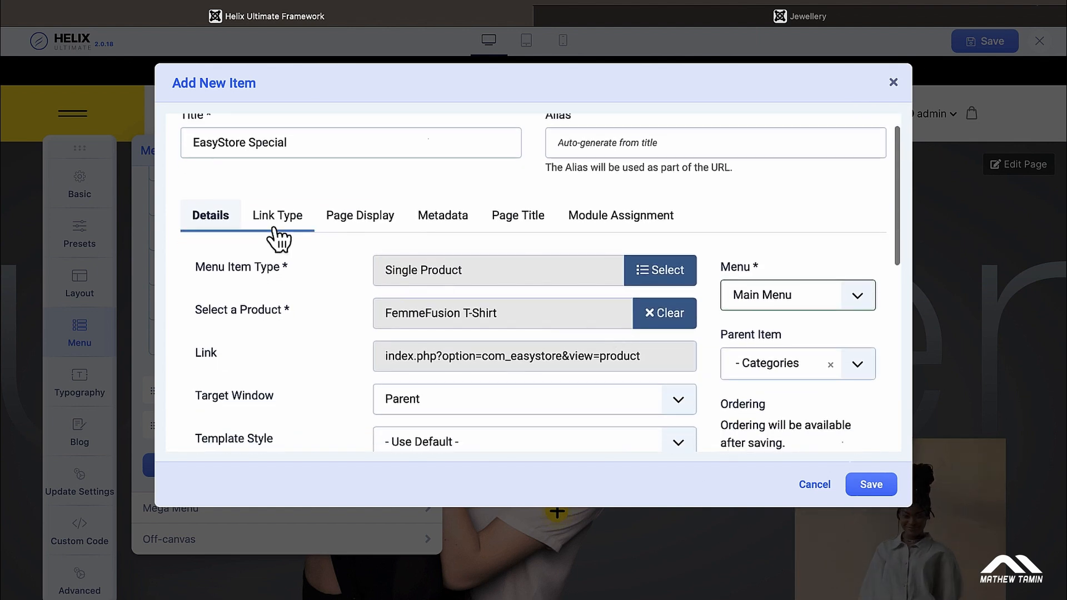
pyautogui.click(517, 227)
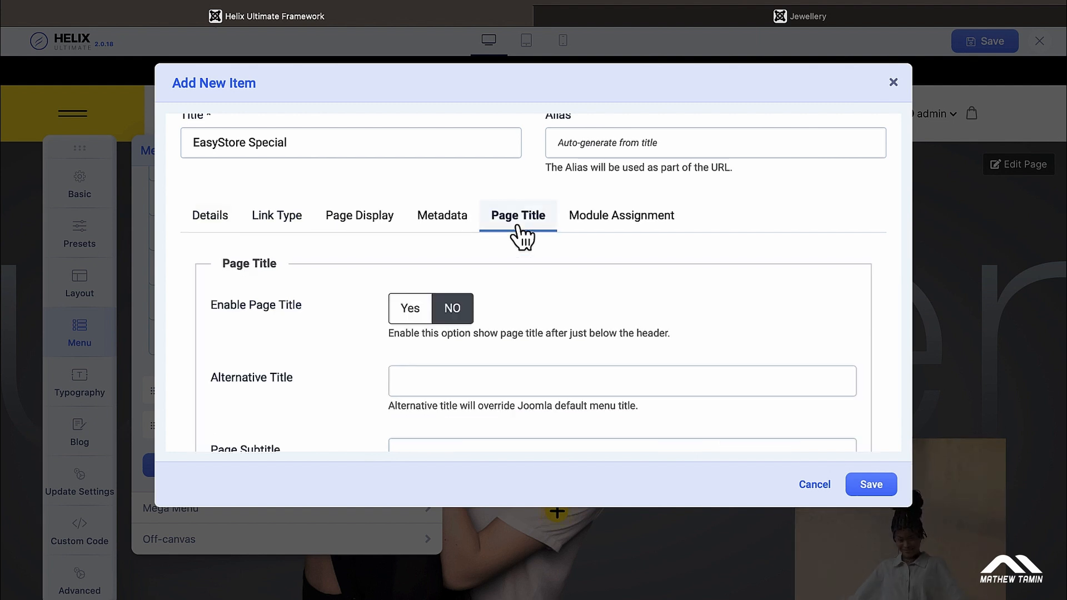
pyautogui.scroll(-1, 552, 250)
pyautogui.scroll(-8, 553, 251)
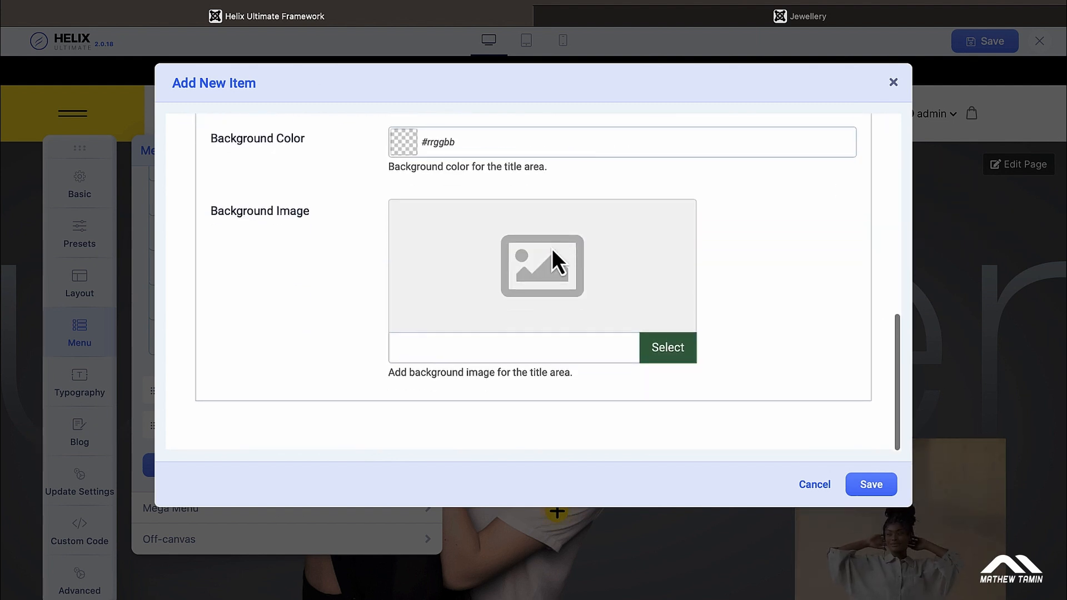
# Set the page title's background color to dark blue #070fb0 for EasyStore Special
pyautogui.scroll(1, 722, 229)
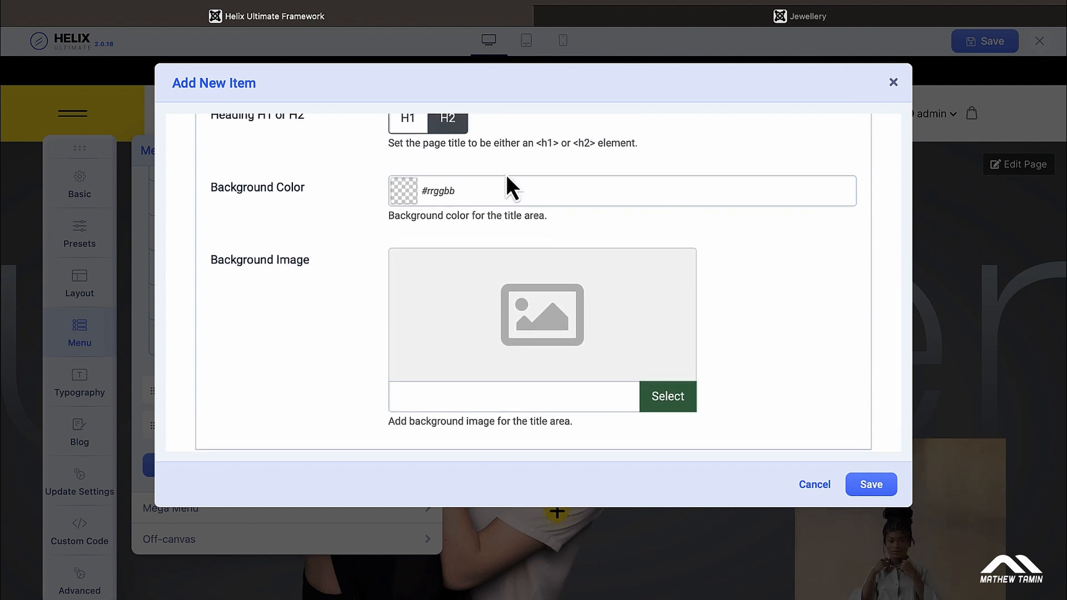
pyautogui.click(411, 191)
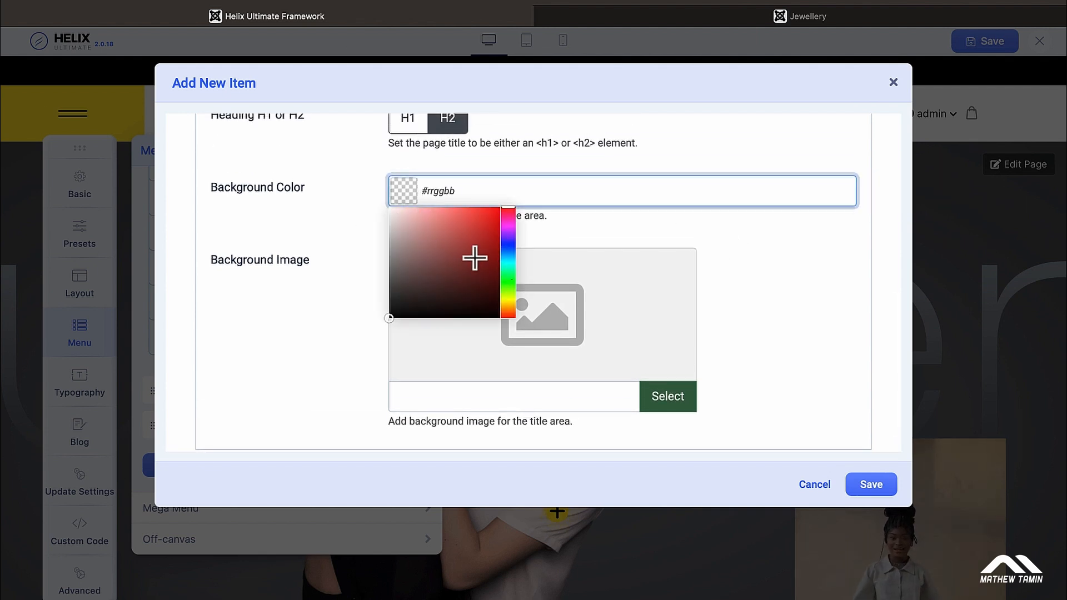
pyautogui.click(509, 281)
pyautogui.moveTo(509, 269); pyautogui.dragTo(509, 244)
pyautogui.click(495, 241)
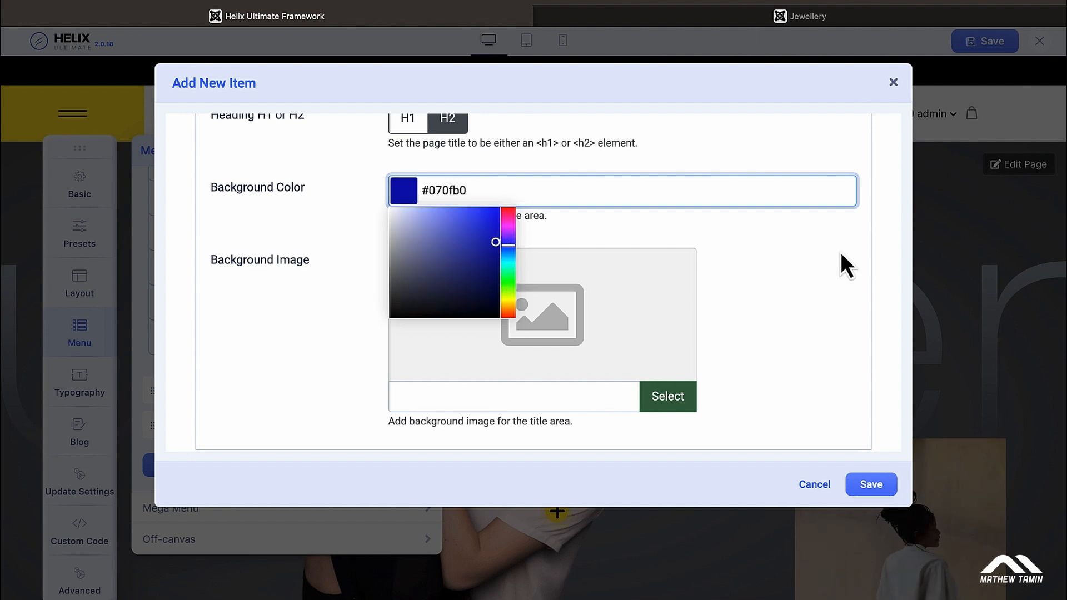
pyautogui.click(869, 245)
pyautogui.scroll(-1, 869, 244)
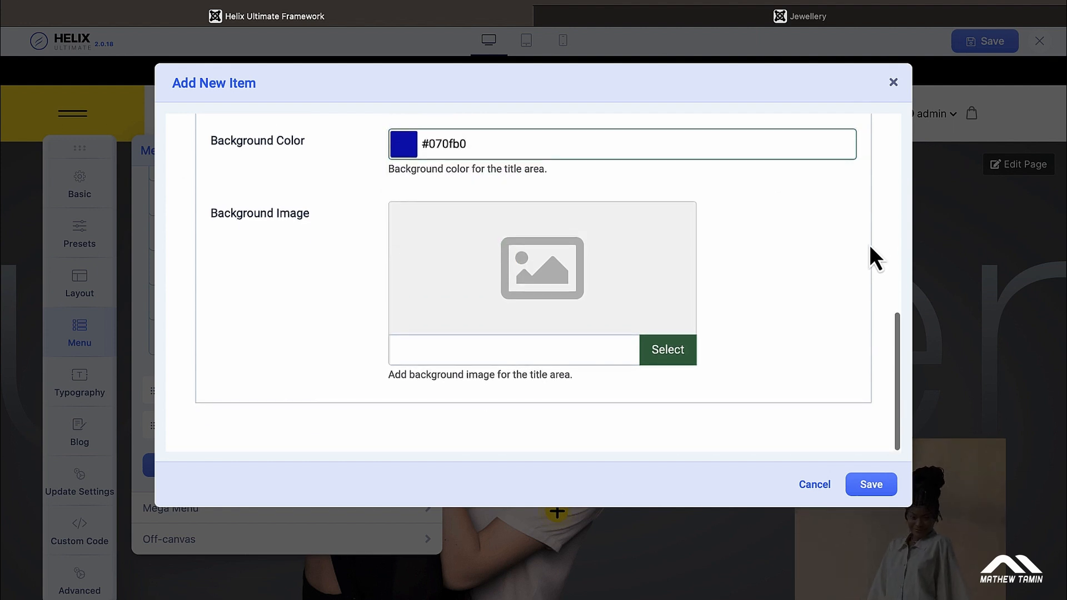
# Return to the new item's Details settings and save EasyStore Special
pyautogui.scroll(6, 869, 245)
pyautogui.scroll(2, 869, 244)
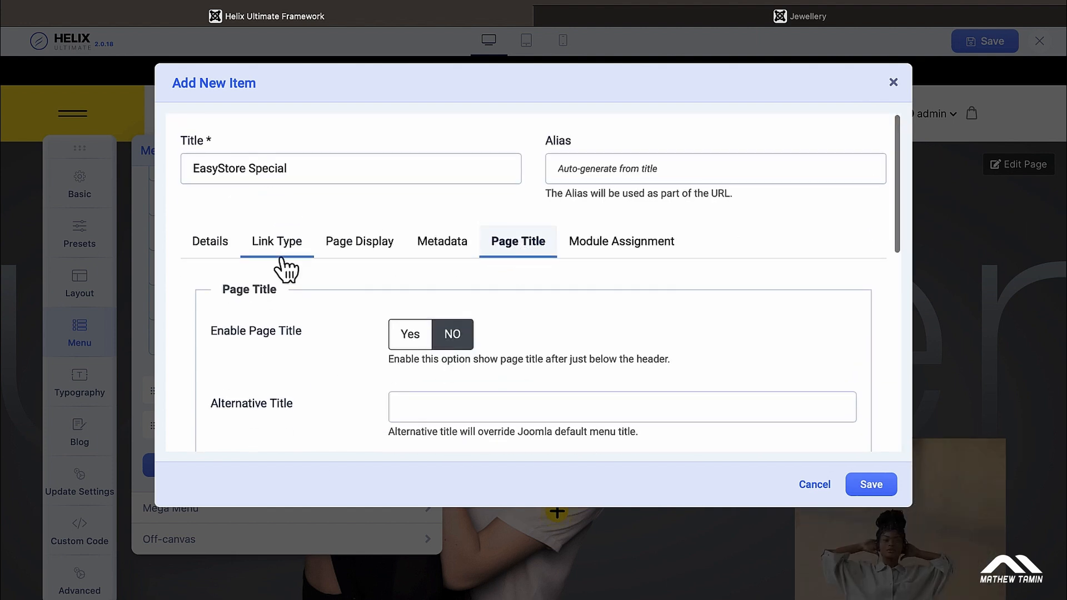
pyautogui.click(217, 246)
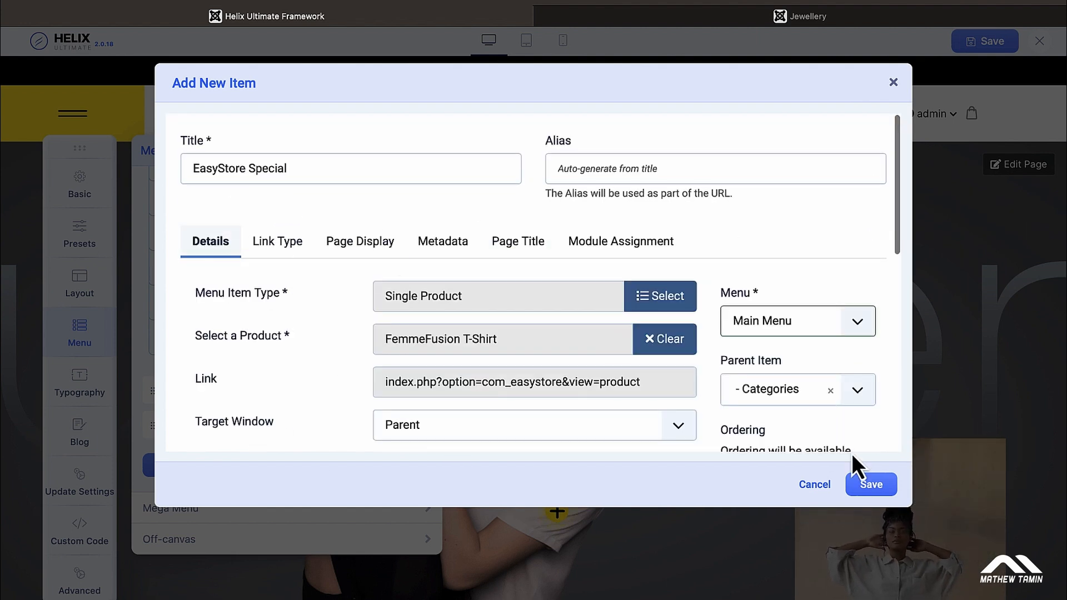
pyautogui.click(872, 487)
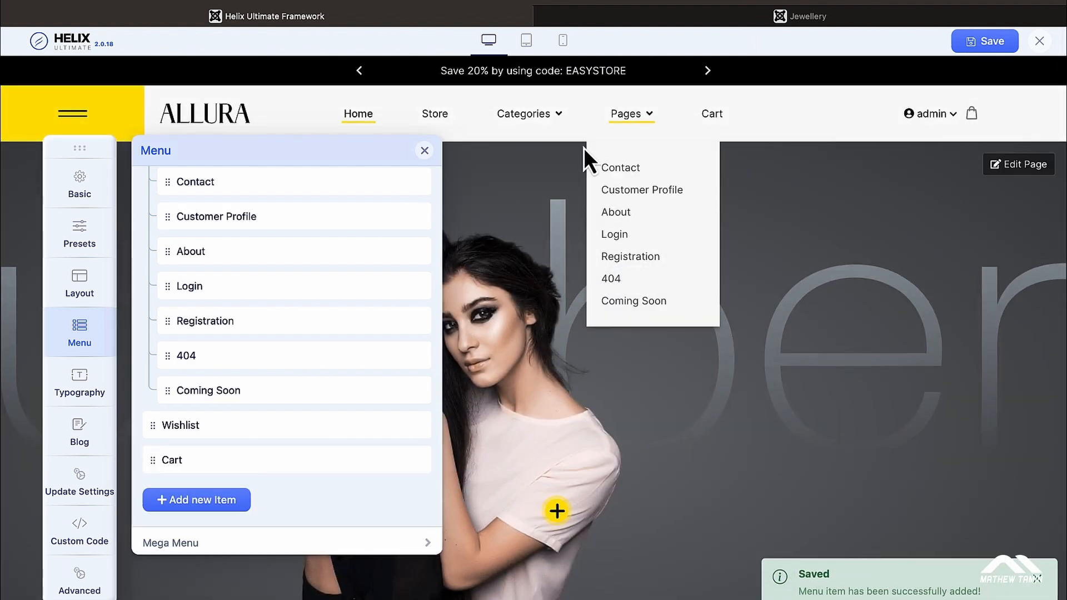
# Check Categories in the preview's navigation, then open EasyStore Special from the live site's Categories submenu and look through its product page
pyautogui.moveTo(537, 117)
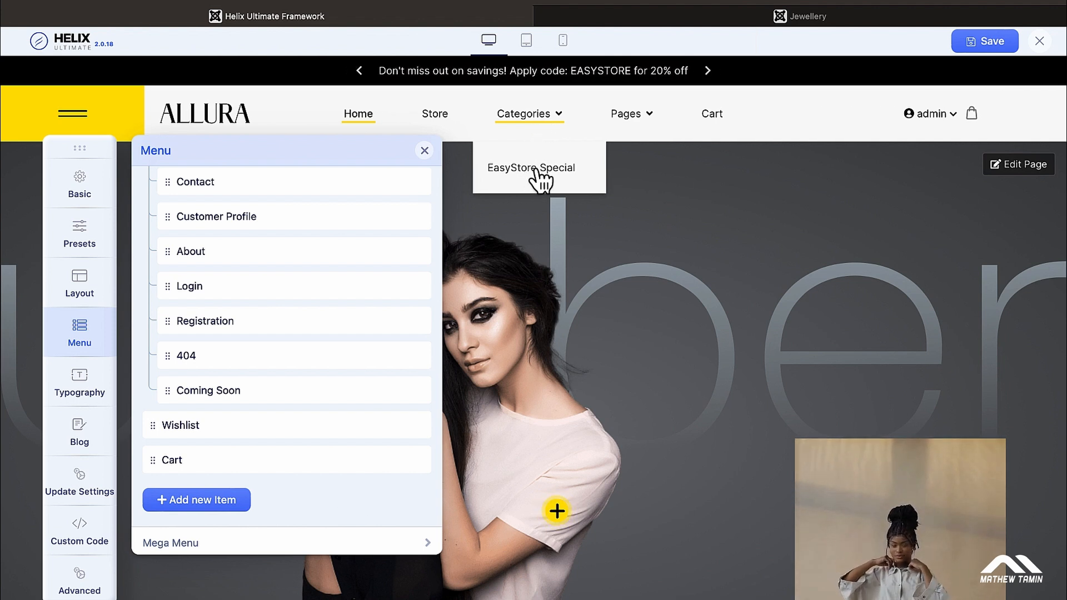
pyautogui.click(673, 16)
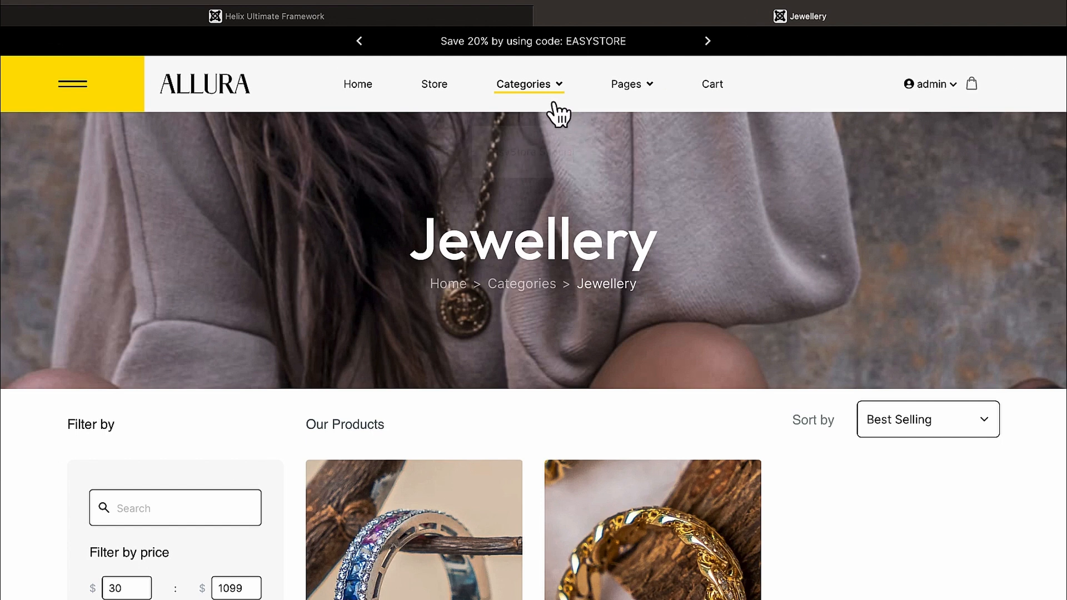
pyautogui.moveTo(534, 88)
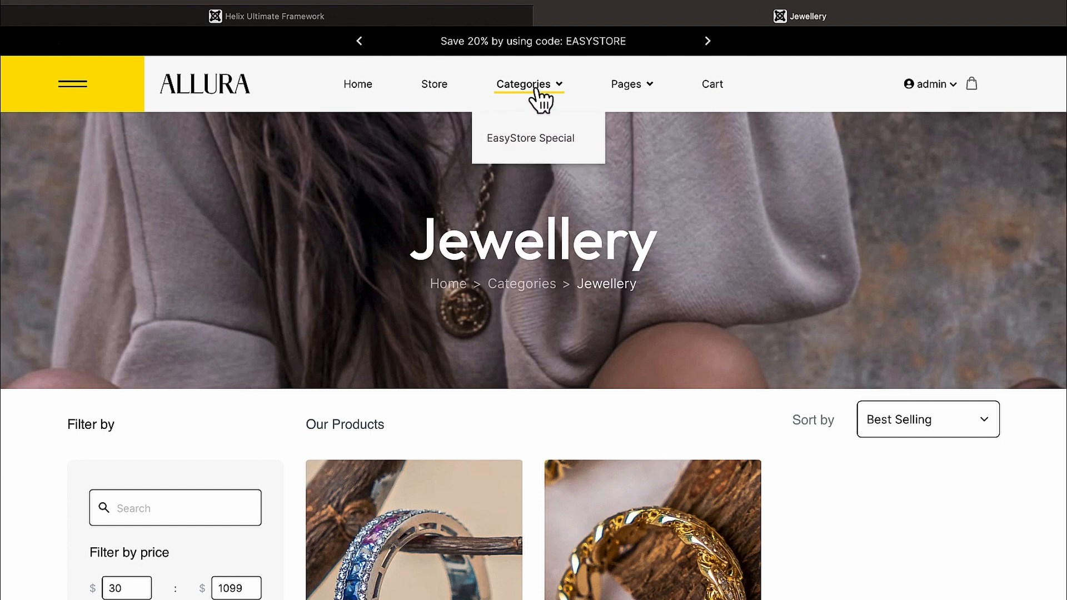
pyautogui.click(538, 140)
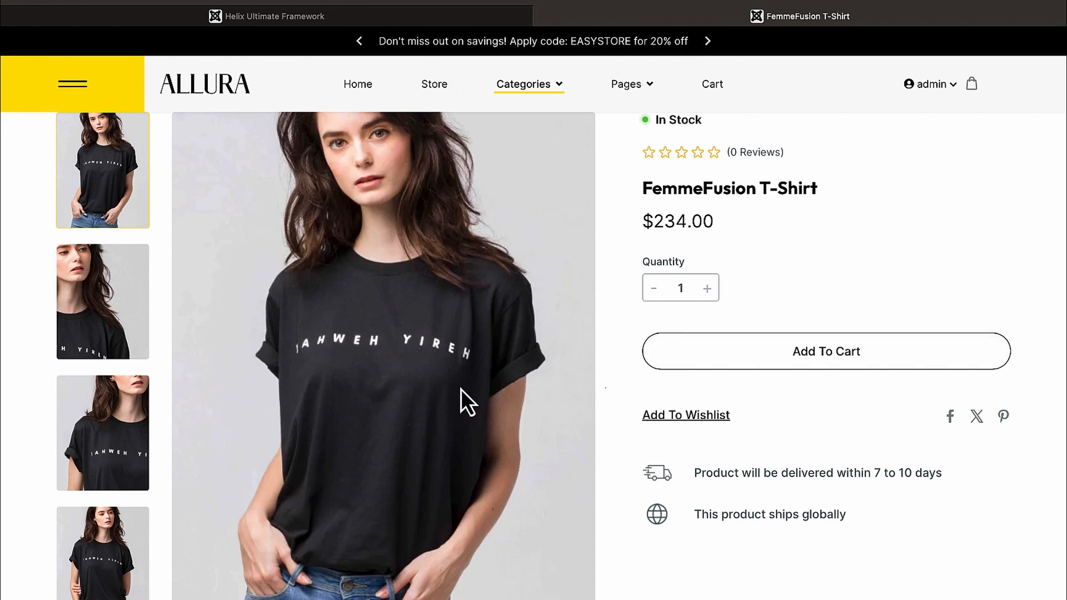
pyautogui.scroll(-10, 416, 344)
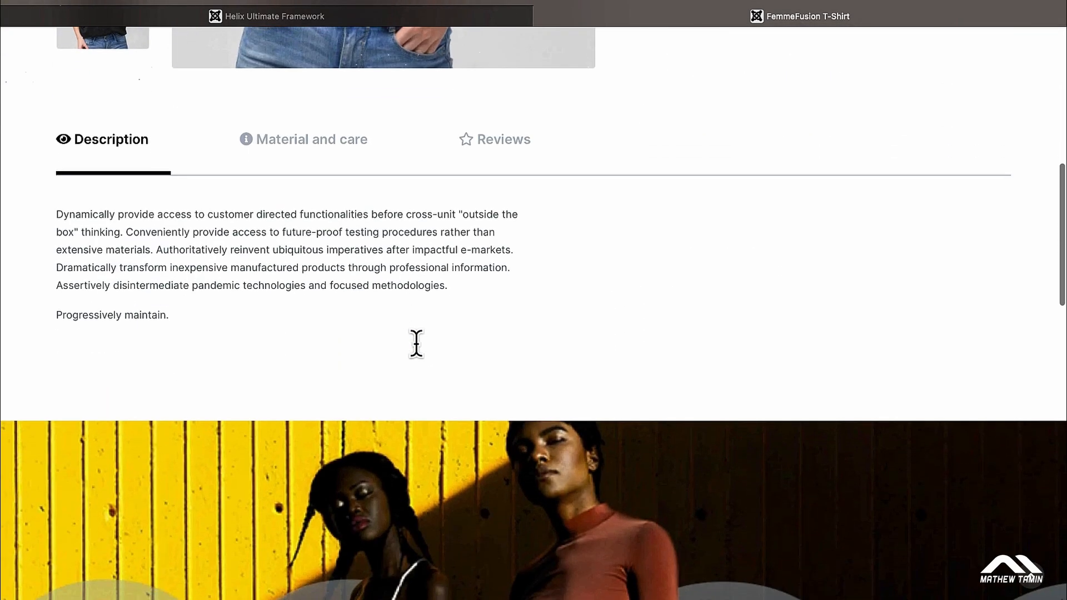
pyautogui.scroll(-5, 416, 344)
pyautogui.scroll(15, 417, 346)
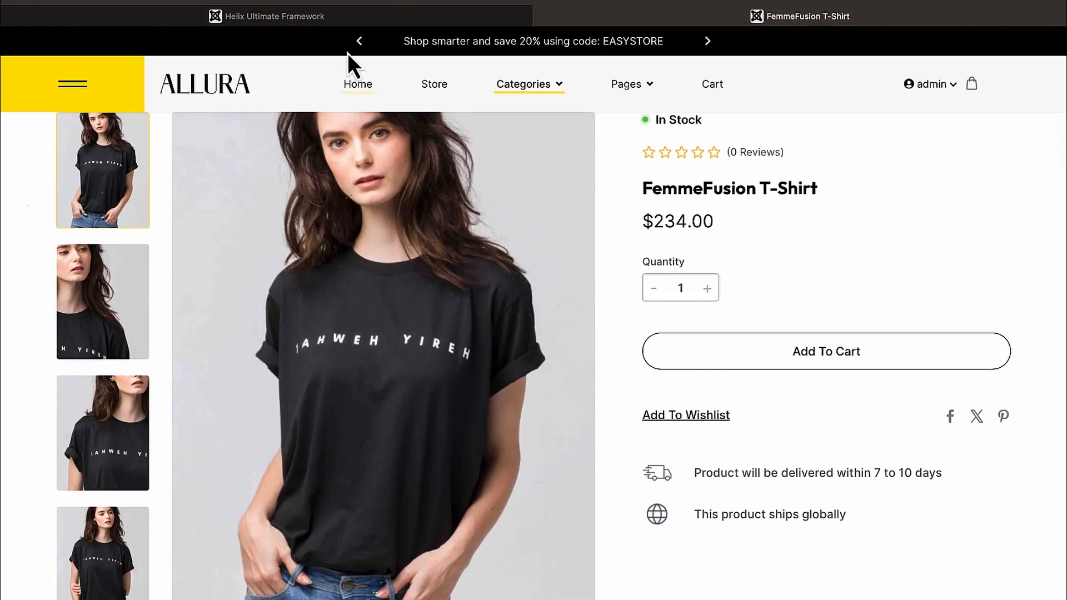
# Leave the Helix Ultimate editor, look over all menu items in the Joomla administration, and open the Main Menu's item list
pyautogui.click(332, 23)
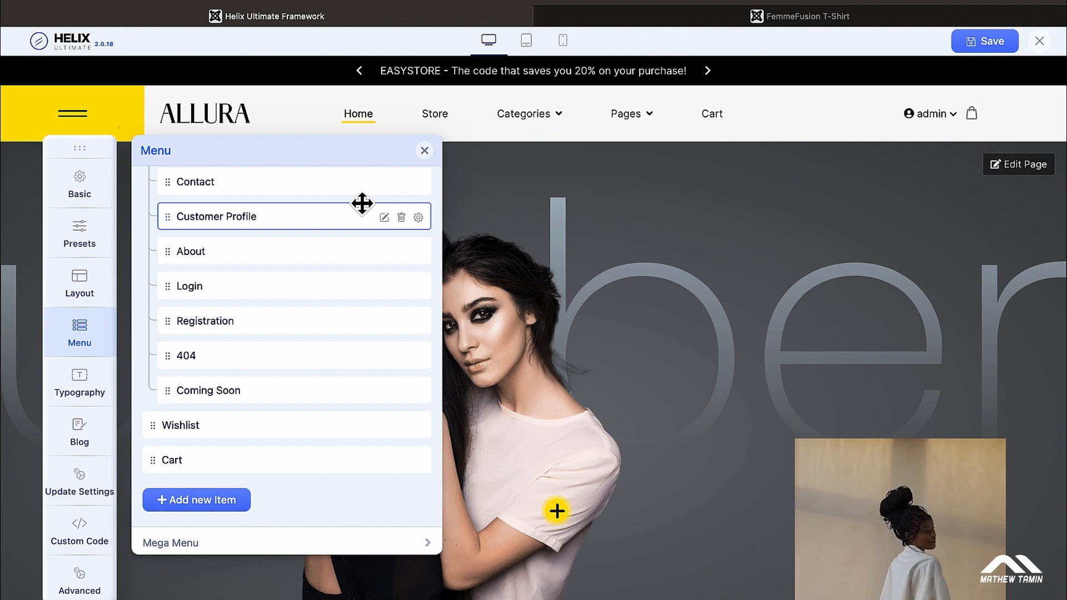
pyautogui.click(1039, 40)
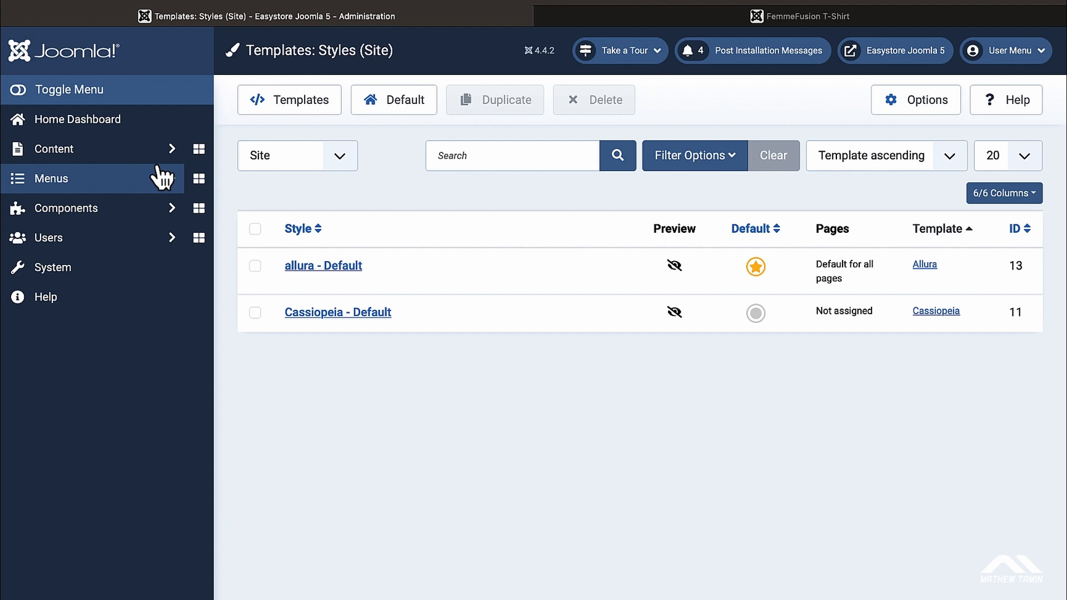
pyautogui.click(118, 182)
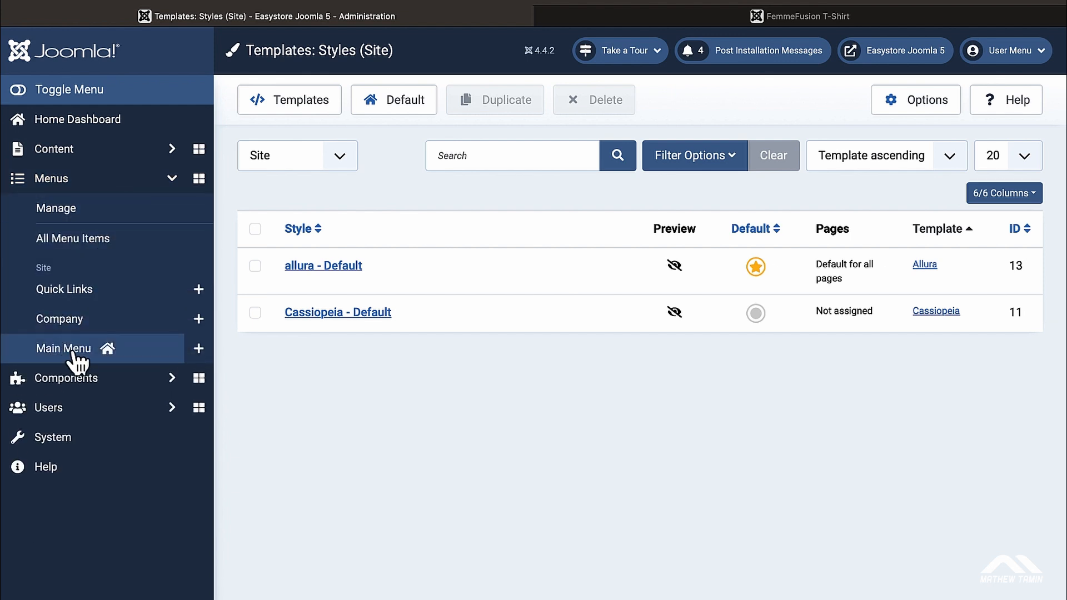
pyautogui.click(84, 245)
pyautogui.scroll(-2, 401, 257)
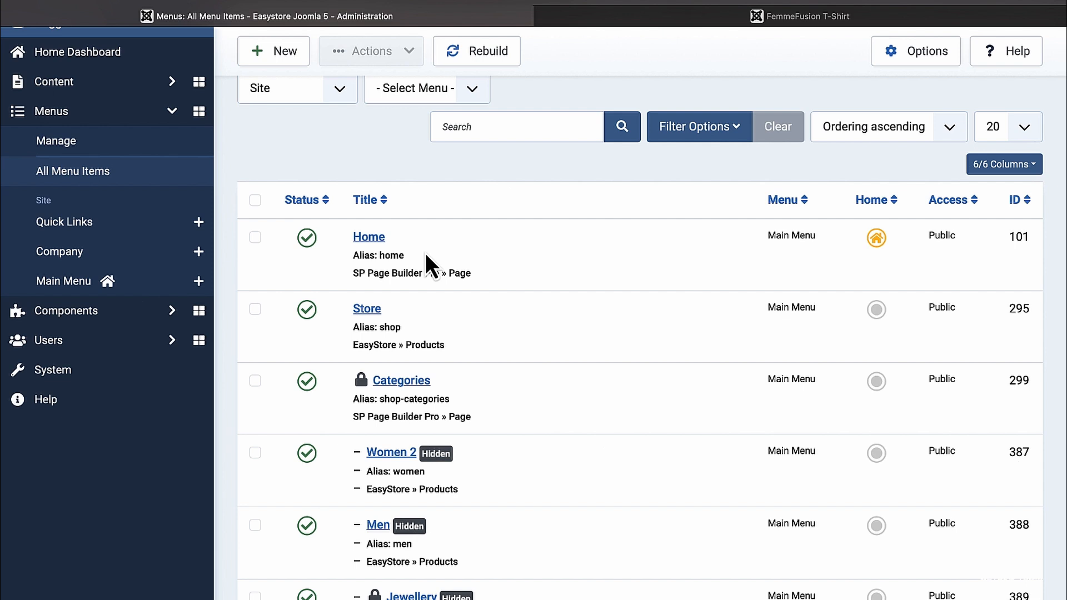
pyautogui.click(74, 284)
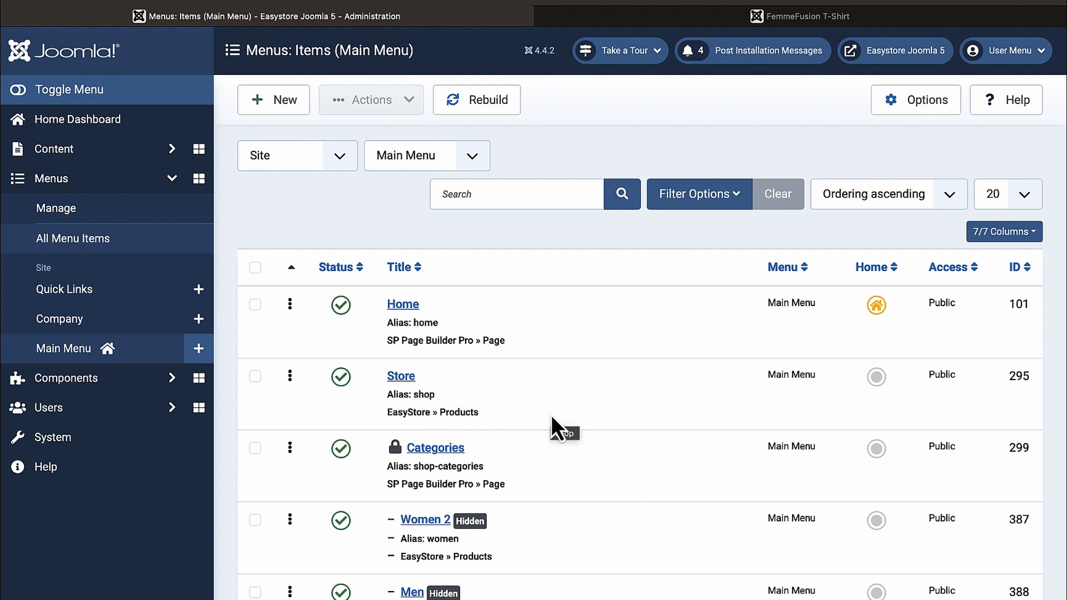
# Create a new Main Menu item and title it Product Special
pyautogui.click(285, 103)
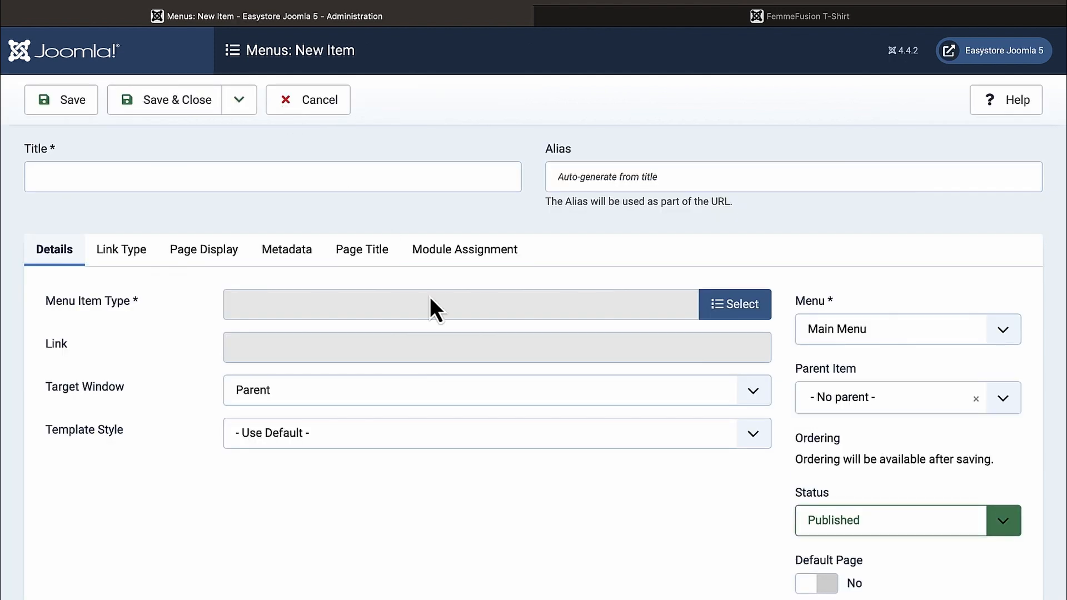
pyautogui.click(392, 179)
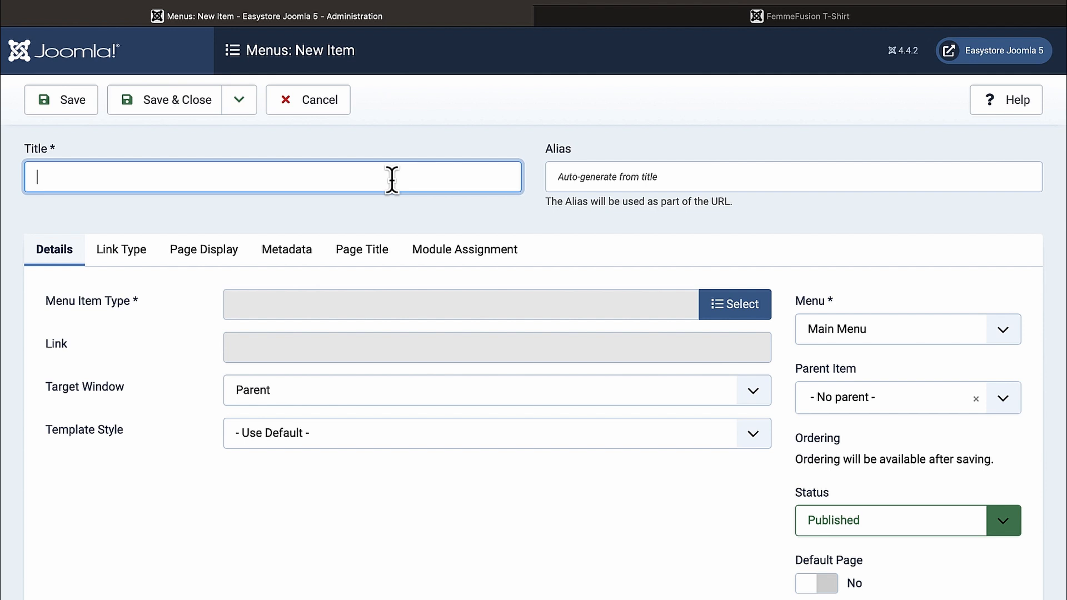
pyautogui.write('Product Special')
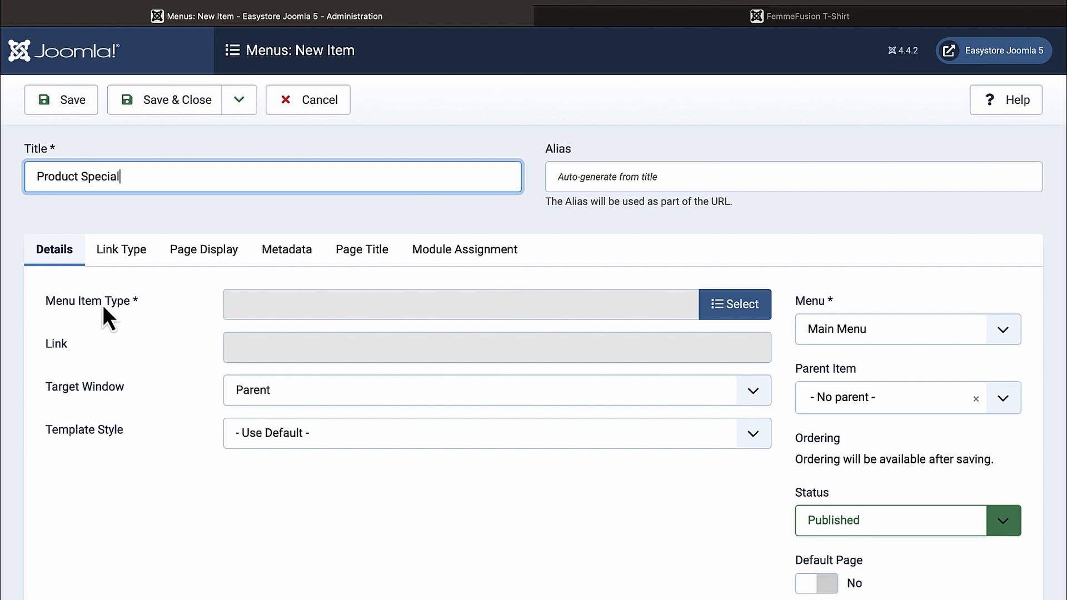
# Set Product Special's menu item type to EasyStore Products and its category to Man
pyautogui.click(745, 315)
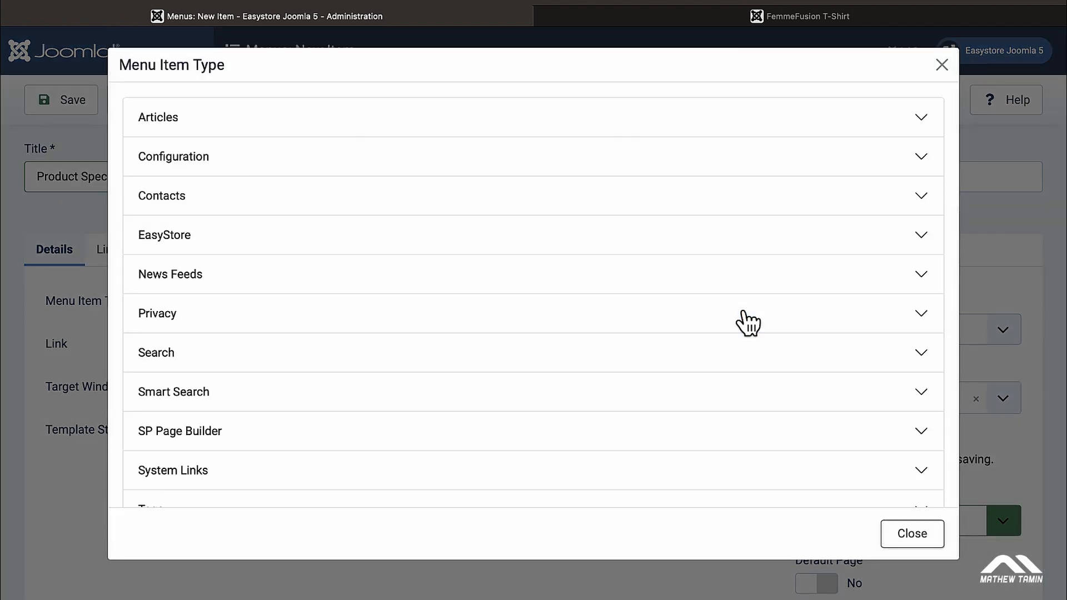
pyautogui.click(173, 238)
pyautogui.scroll(-3, 304, 312)
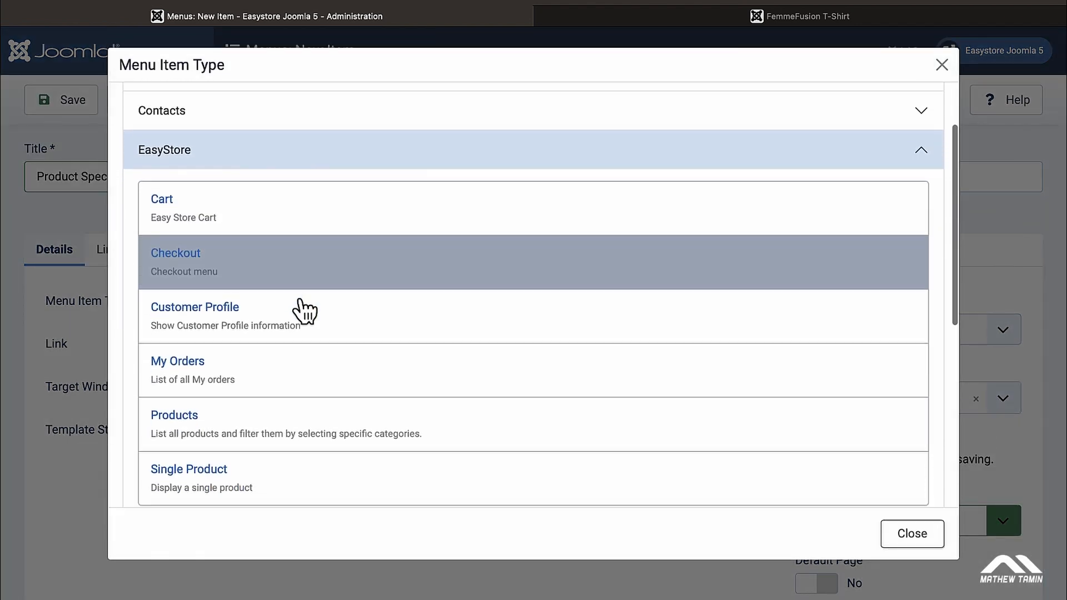
pyautogui.scroll(-1, 304, 311)
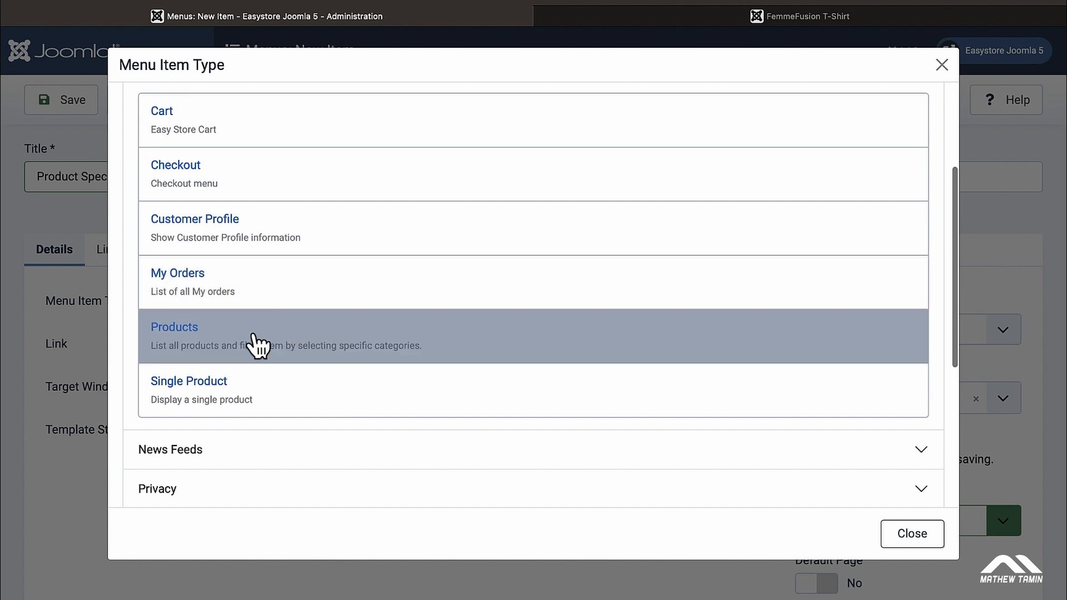
pyautogui.click(189, 335)
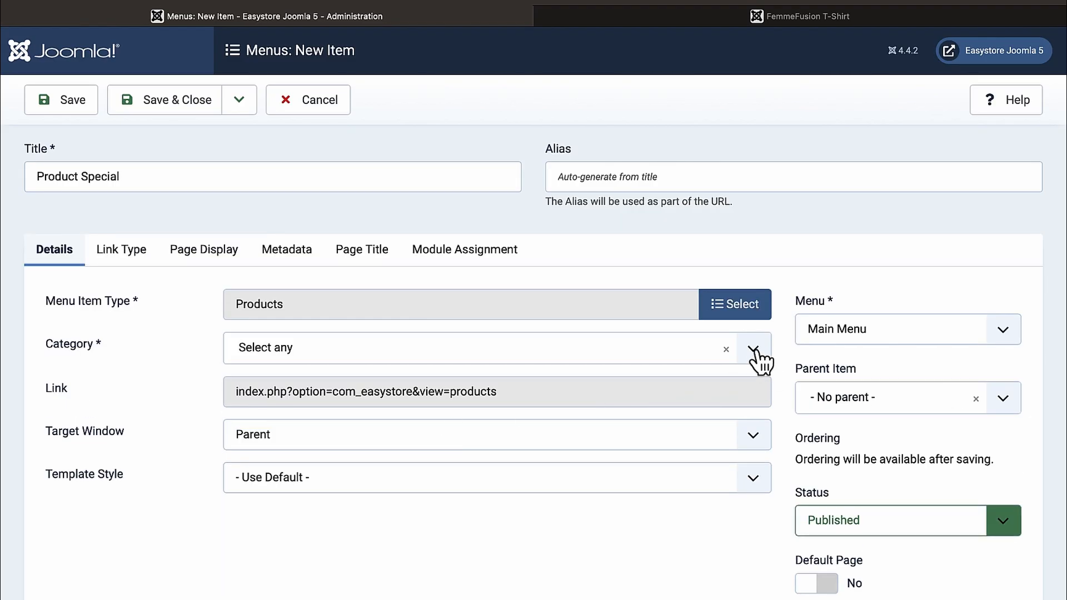
pyautogui.click(753, 350)
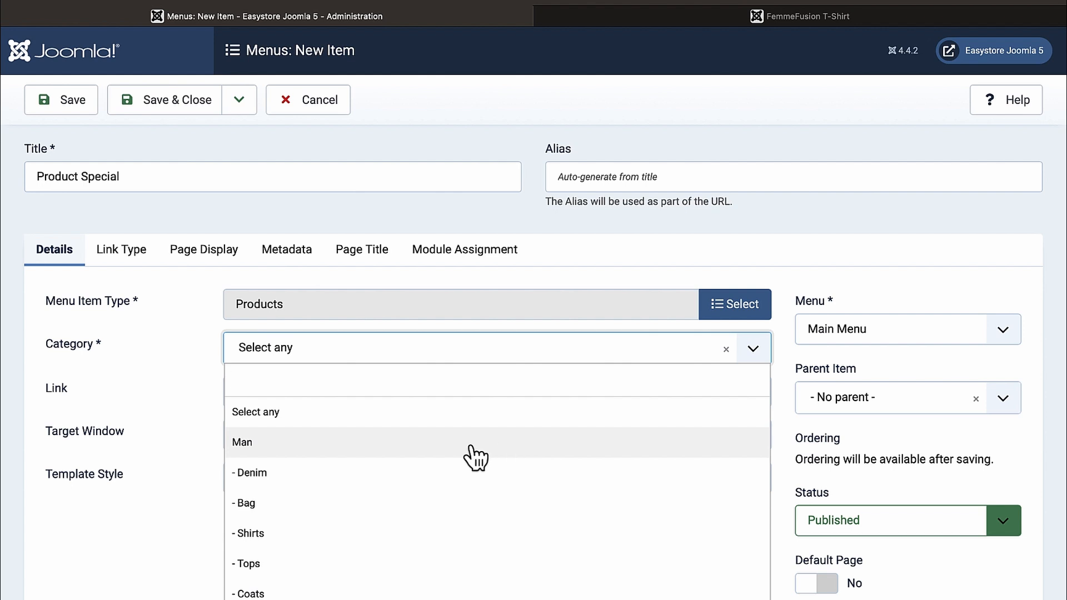
pyautogui.click(269, 459)
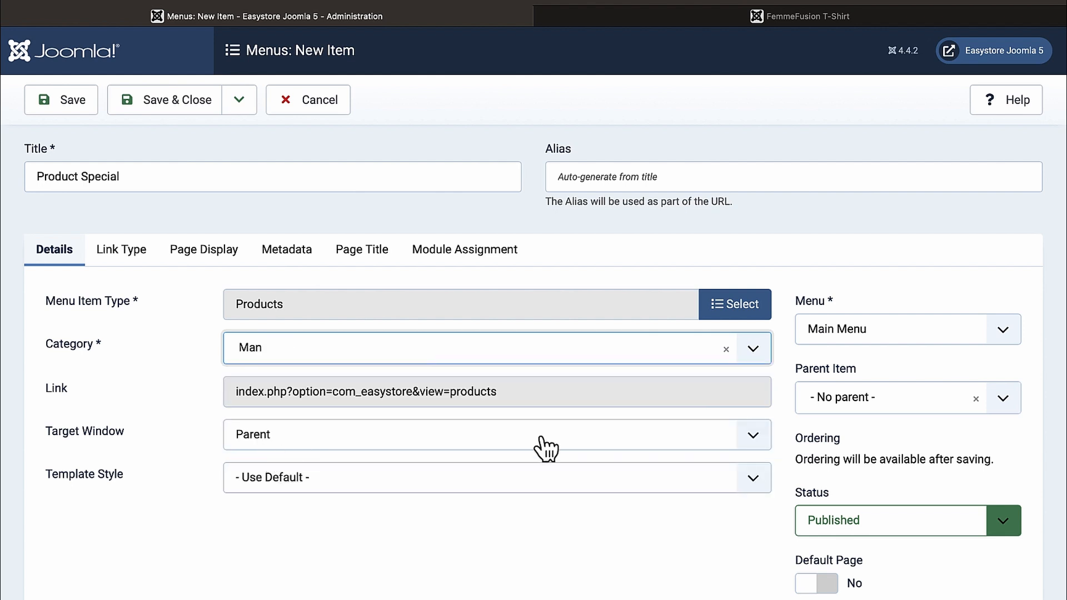
# Review Product Special's publishing settings and the available access levels without changing them
pyautogui.scroll(-5, 653, 399)
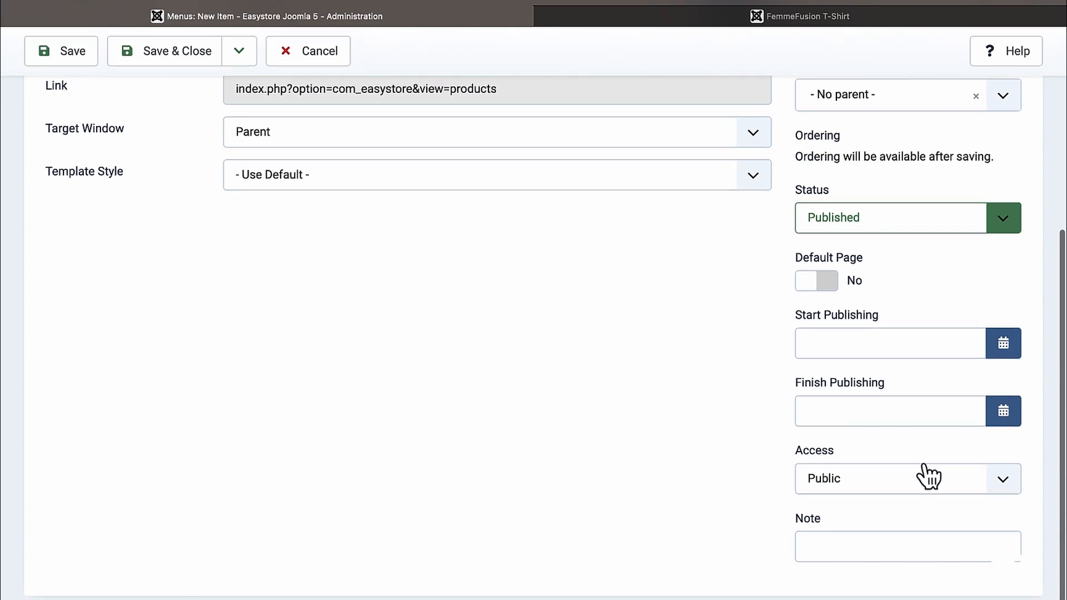
pyautogui.click(1003, 480)
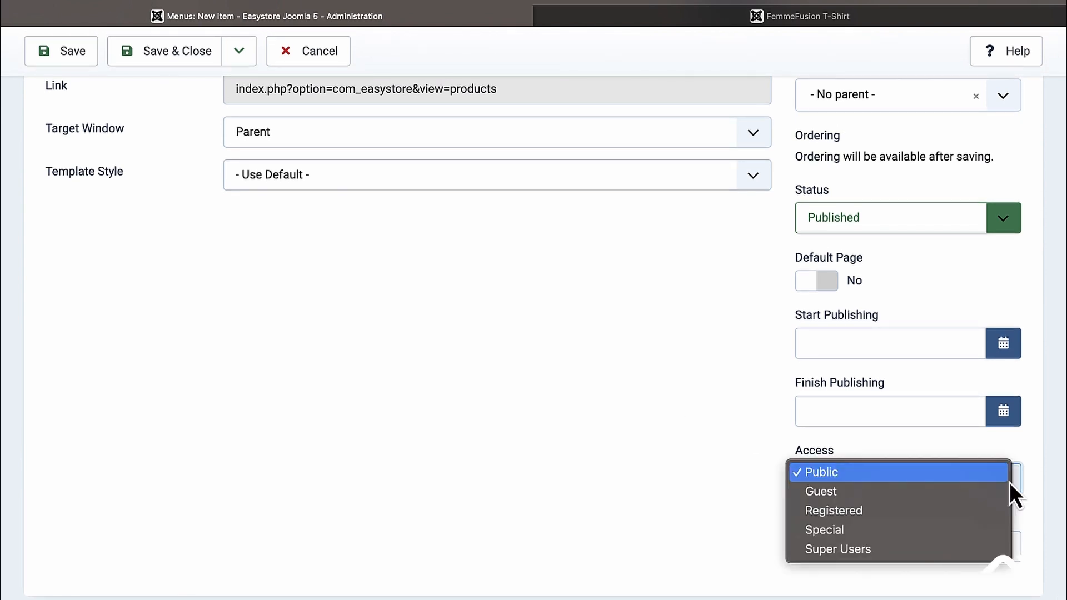
pyautogui.click(685, 428)
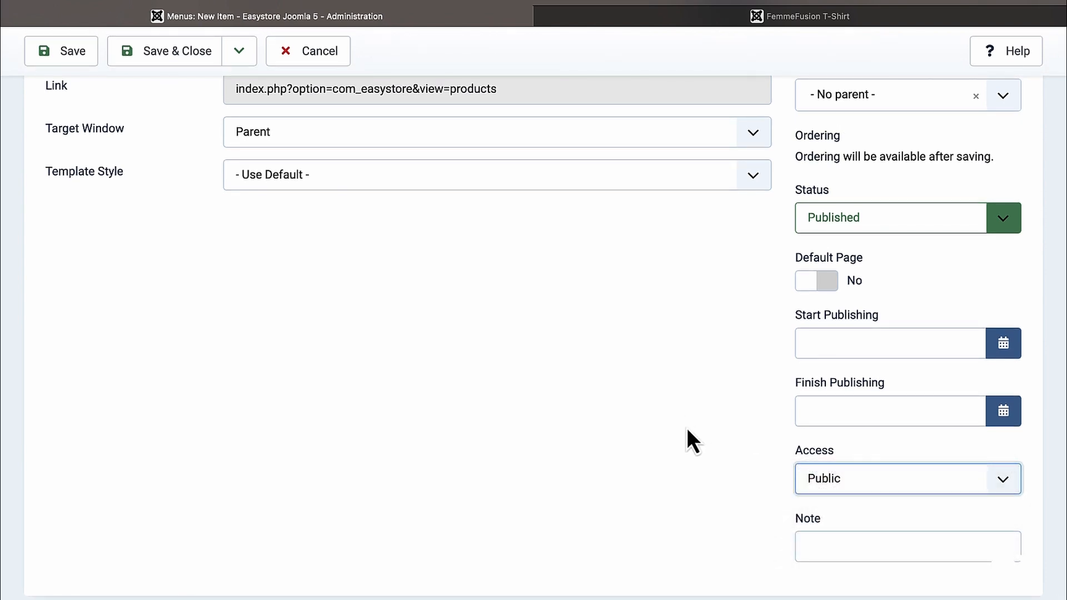
pyautogui.scroll(5, 685, 436)
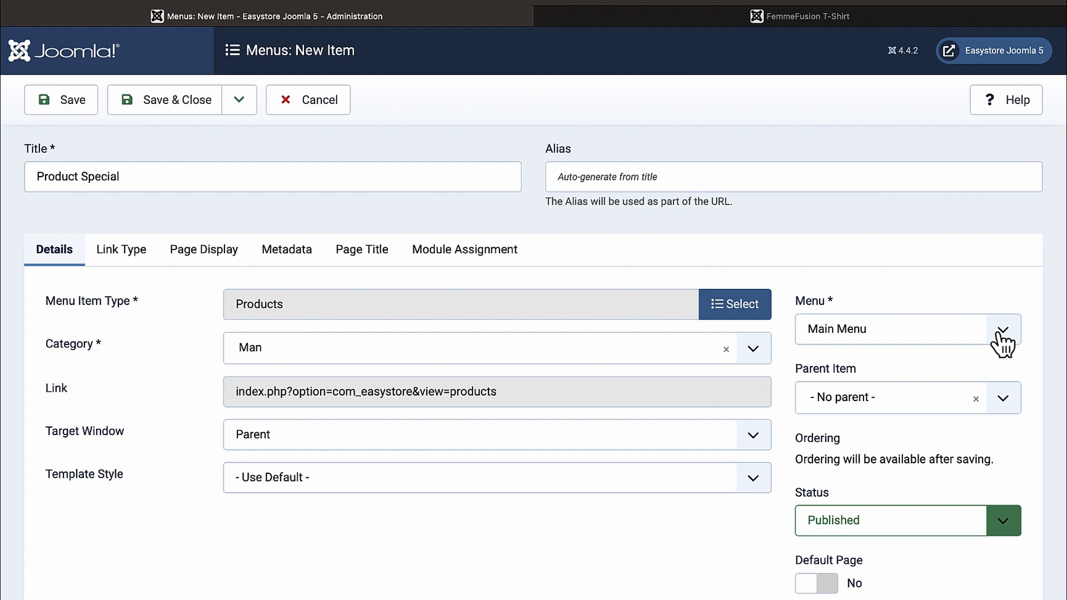
# Set Categories as the parent item of Product Special and look over the rest of the form
pyautogui.click(1007, 401)
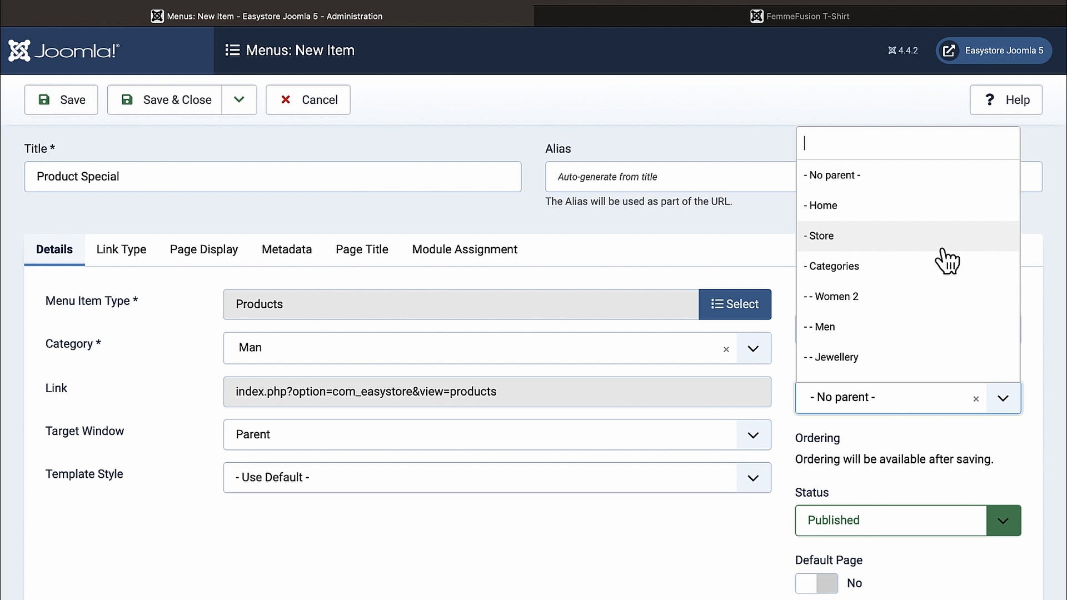
pyautogui.scroll(-1, 946, 261)
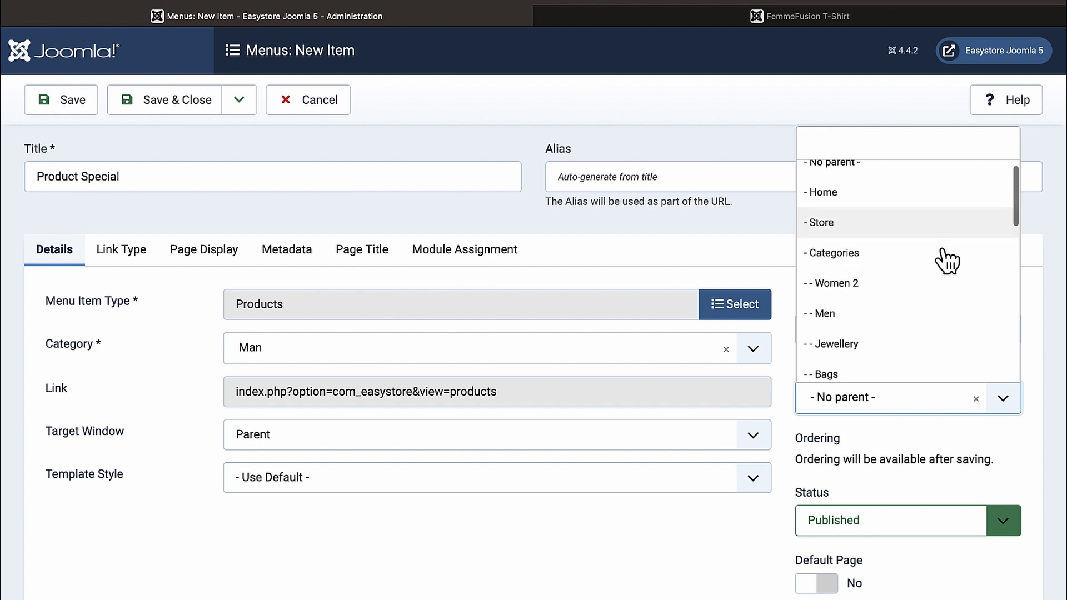
pyautogui.click(866, 253)
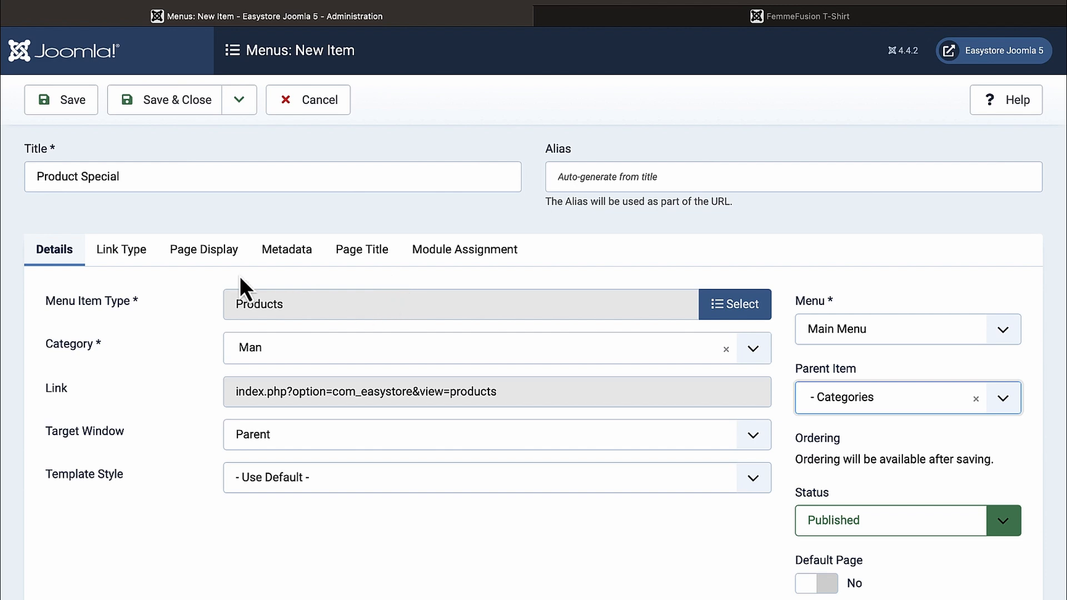
pyautogui.scroll(-5, 185, 338)
pyautogui.scroll(5, 185, 338)
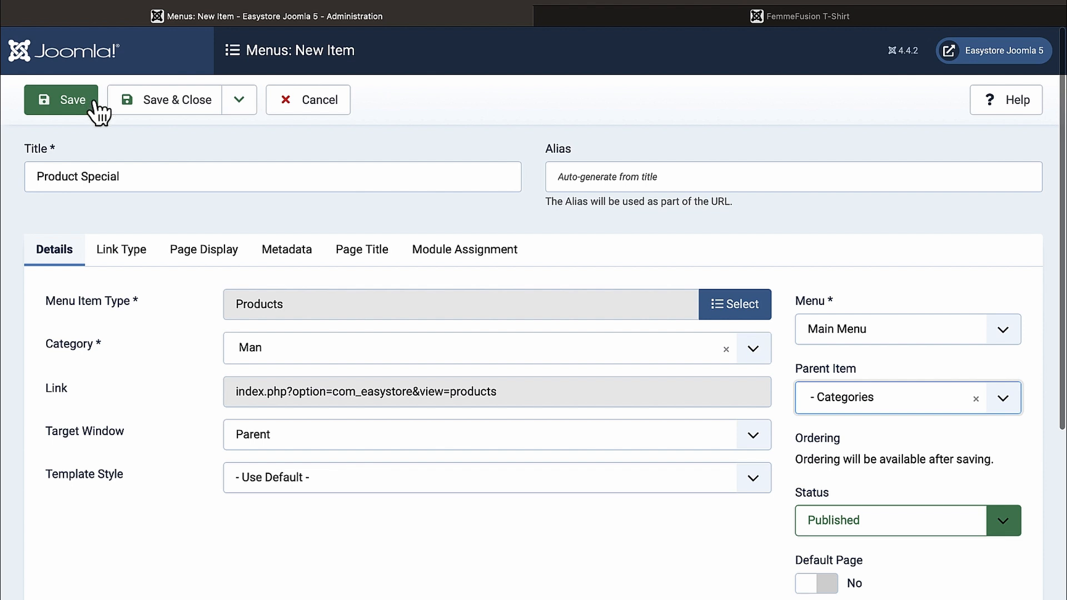
# Save the new Product Special menu item and return to the Main Menu item list
pyautogui.click(240, 106)
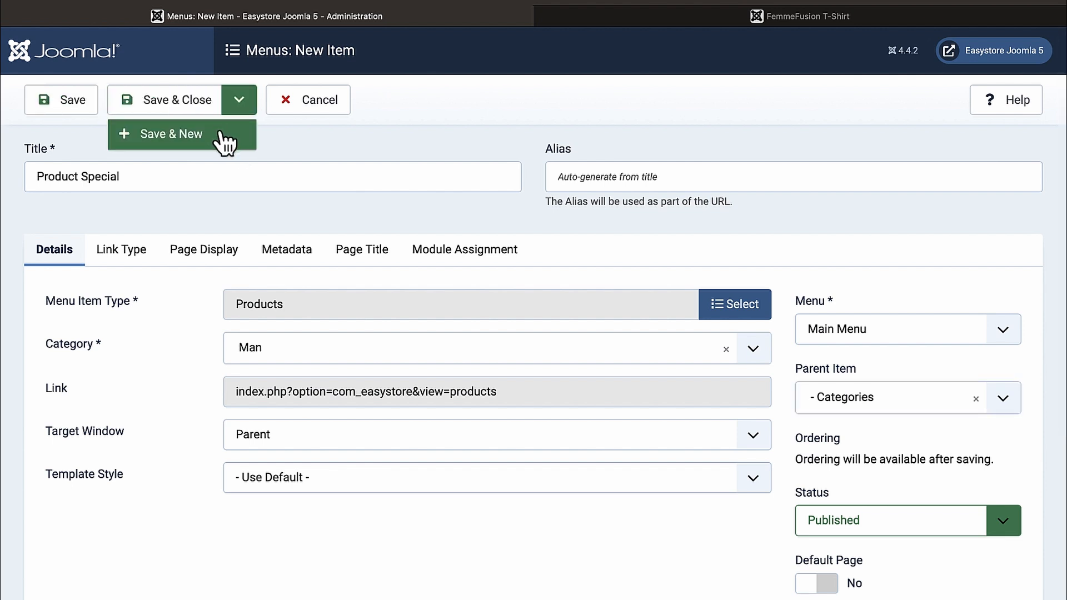
pyautogui.click(301, 143)
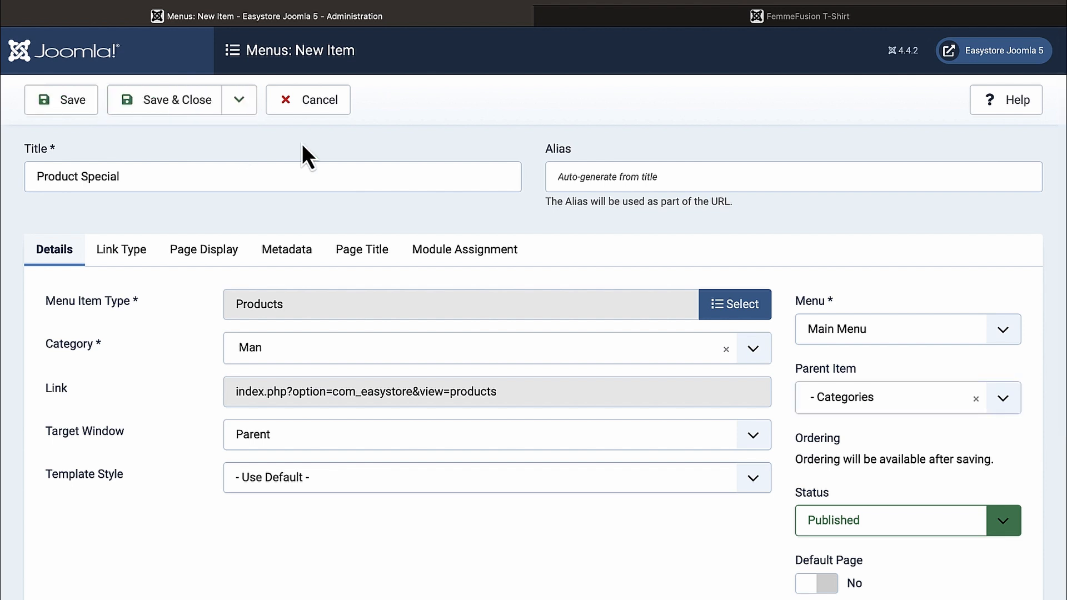
pyautogui.click(177, 111)
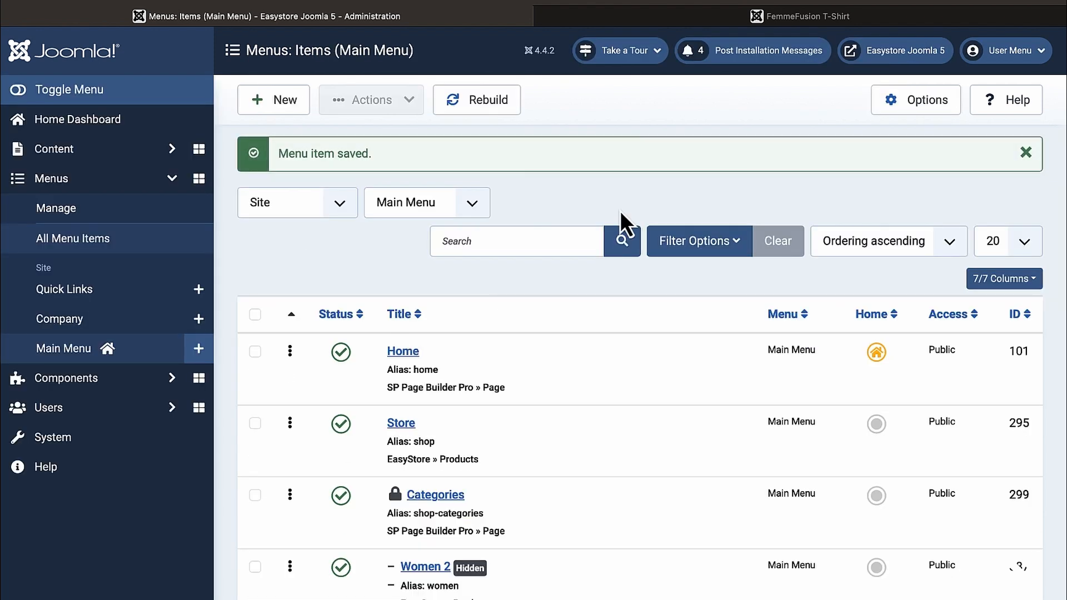
# Open Product Special from the Categories menu on the live site and look through its products page
pyautogui.click(810, 17)
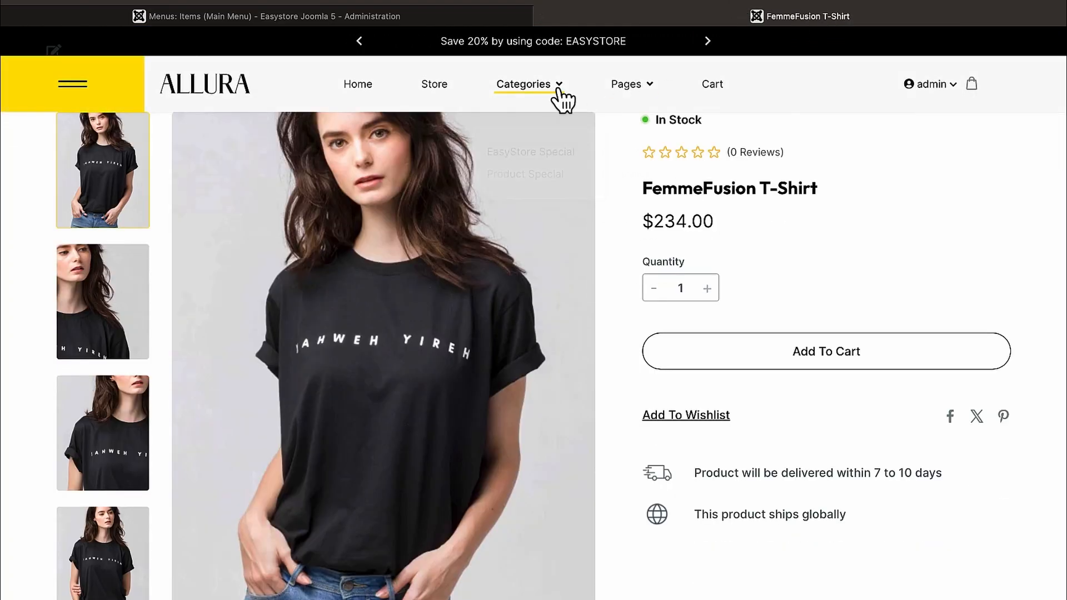
pyautogui.moveTo(558, 92)
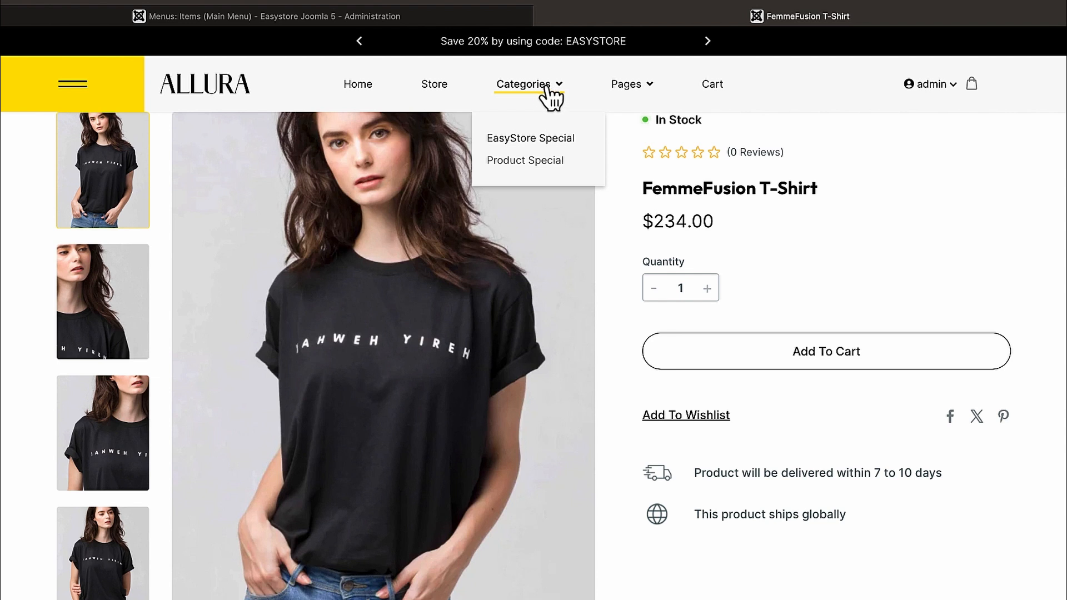
pyautogui.click(536, 162)
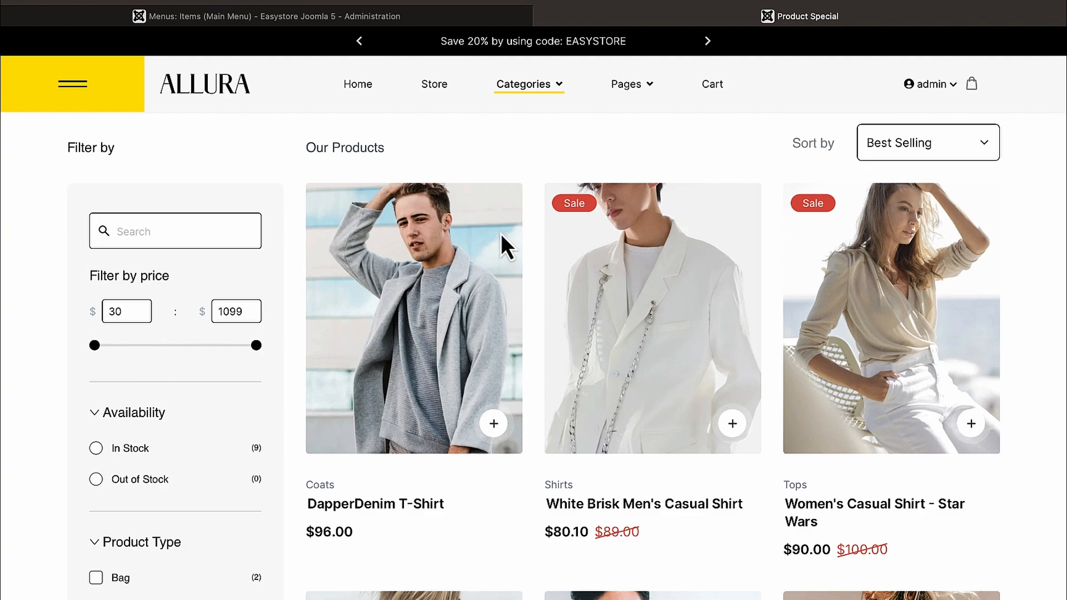
pyautogui.scroll(-10, 539, 358)
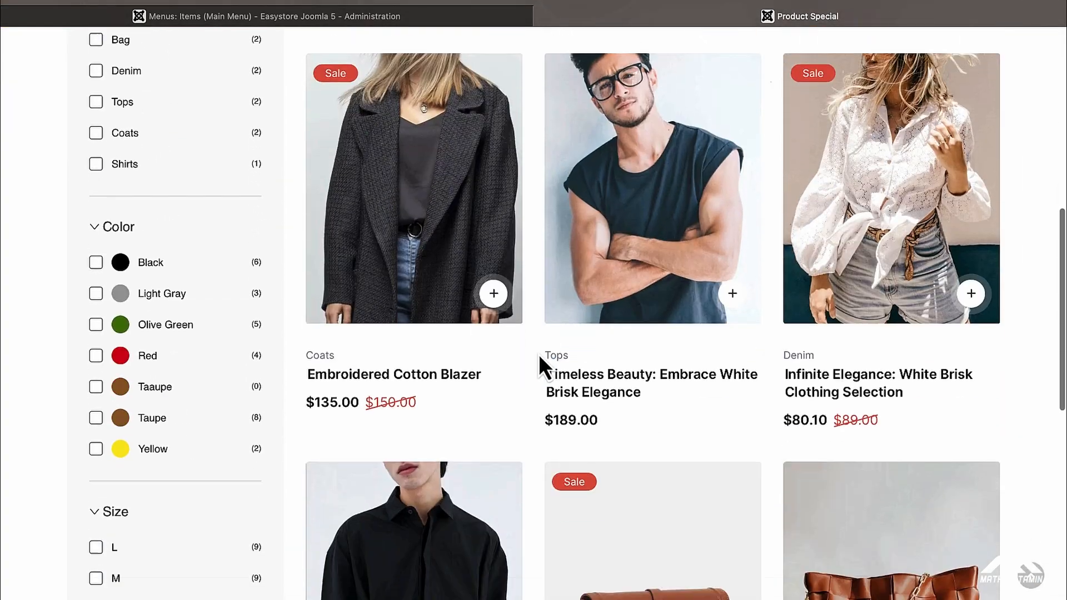
pyautogui.scroll(-10, 539, 358)
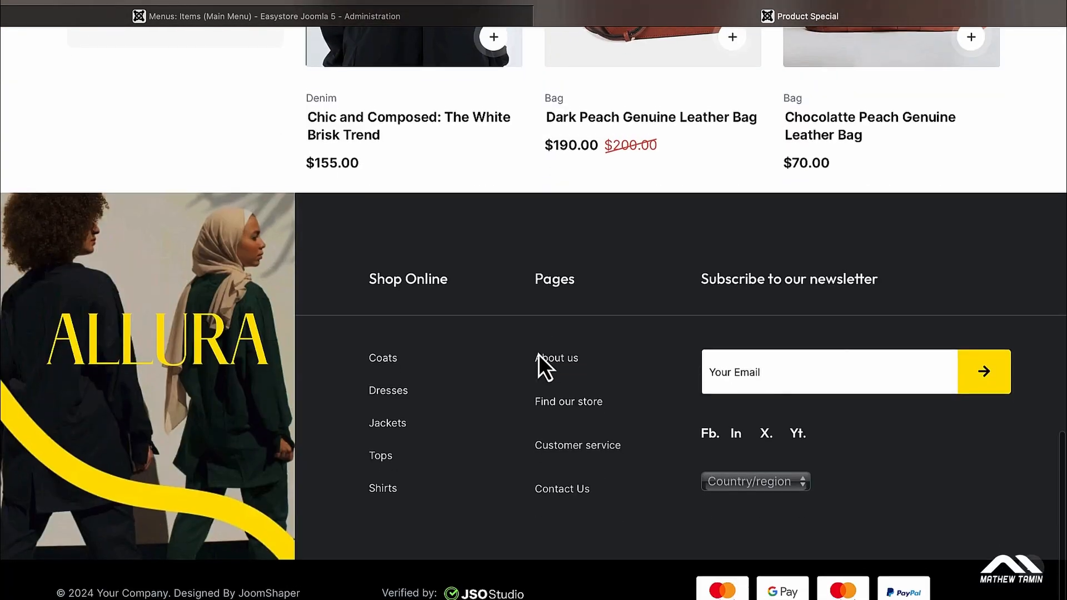
pyautogui.scroll(12, 539, 359)
pyautogui.scroll(8, 539, 355)
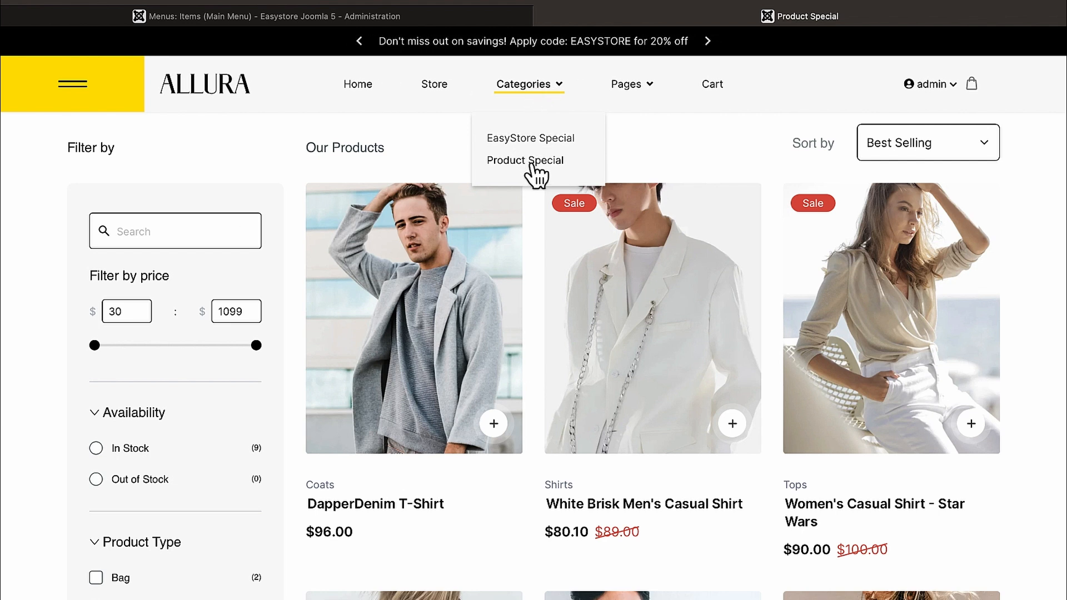
# Reopen the Product Special item from the Main Menu list, set its parent item to No parent, and save it
pyautogui.click(308, 23)
pyautogui.scroll(-4, 395, 361)
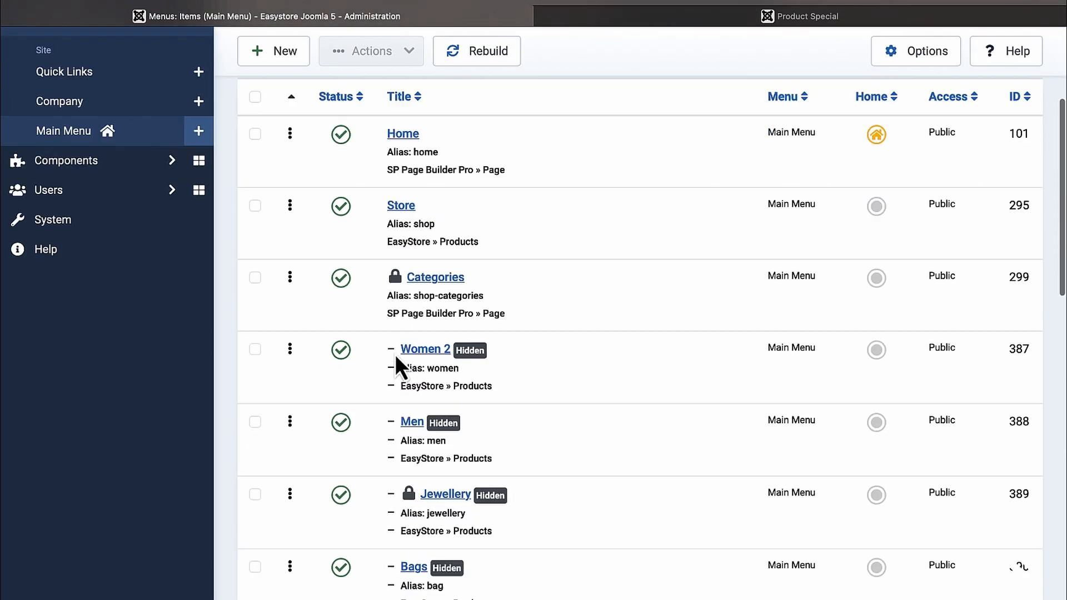
pyautogui.scroll(-8, 395, 355)
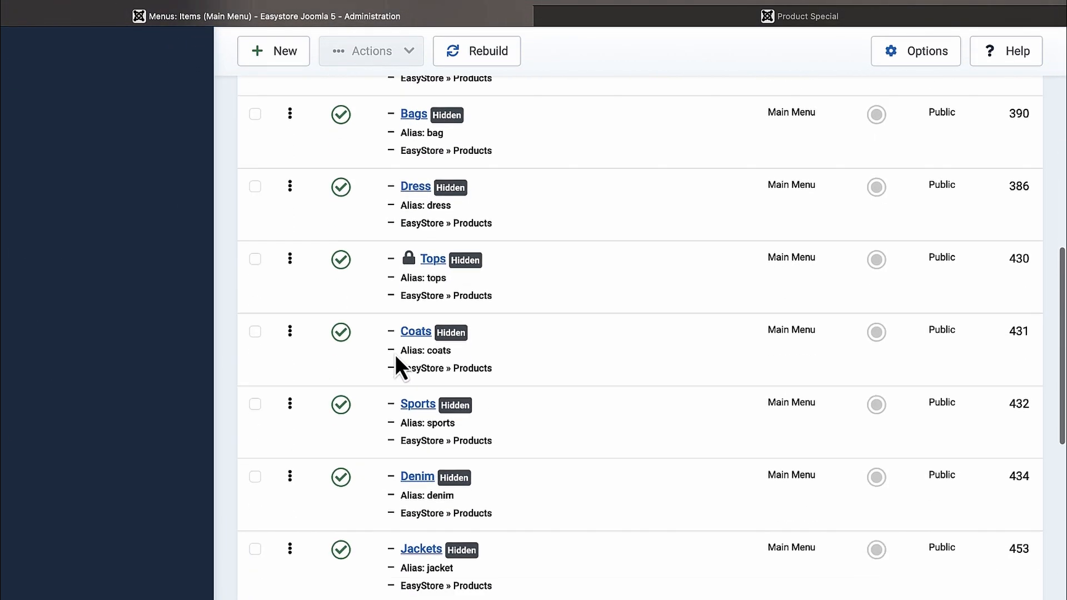
pyautogui.scroll(-7, 395, 354)
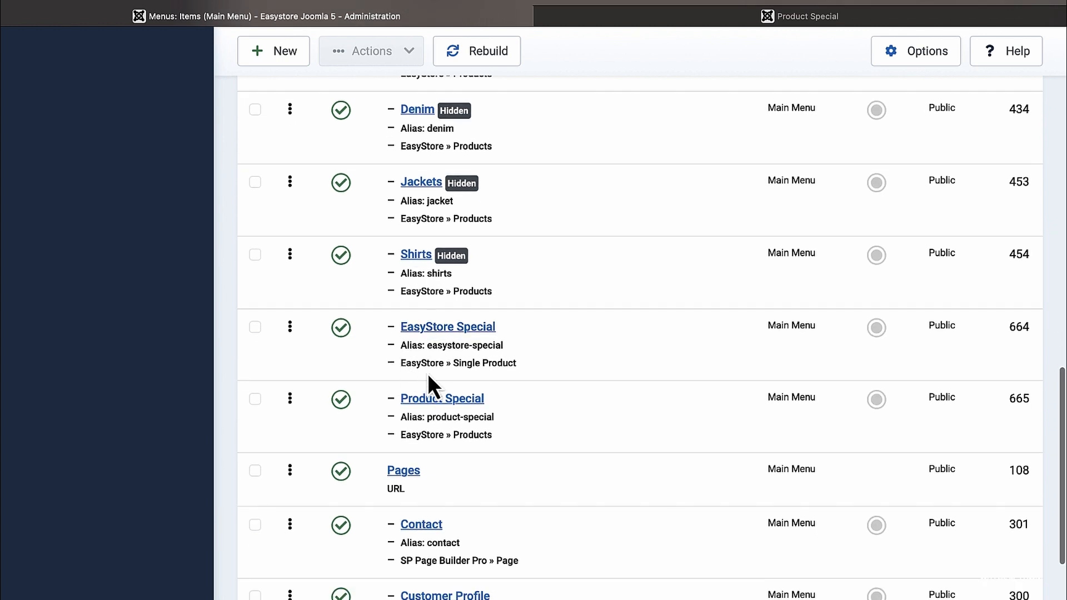
pyautogui.click(448, 399)
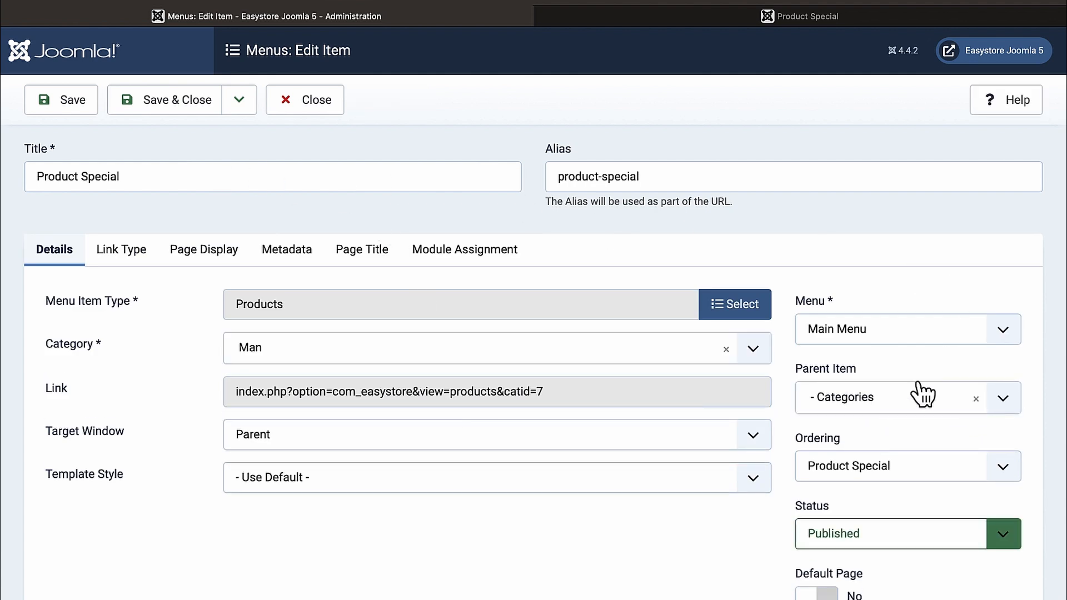
pyautogui.click(975, 399)
pyautogui.click(1005, 407)
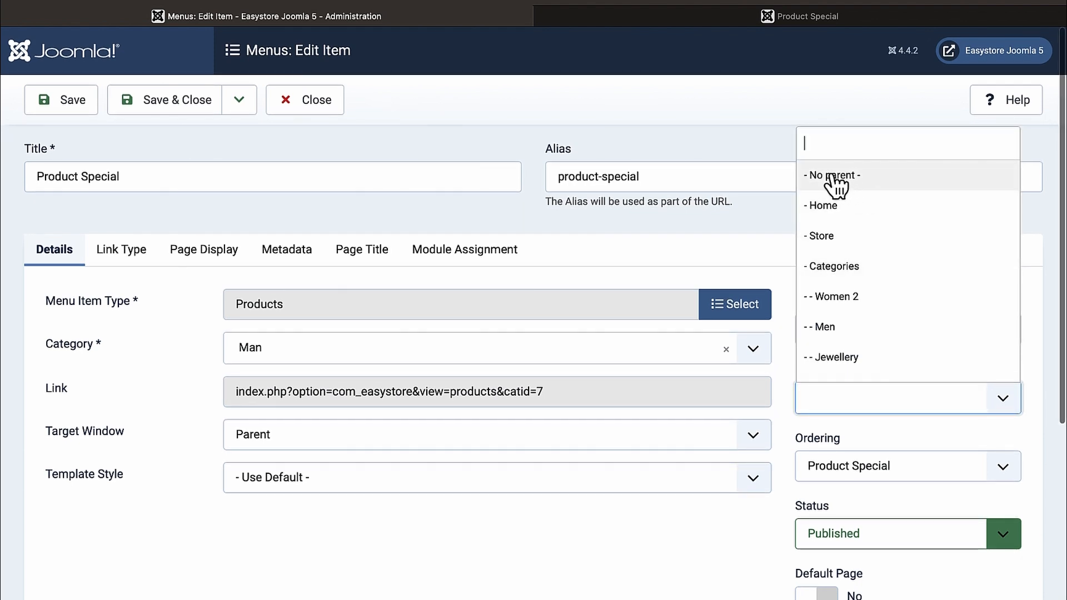
pyautogui.click(834, 175)
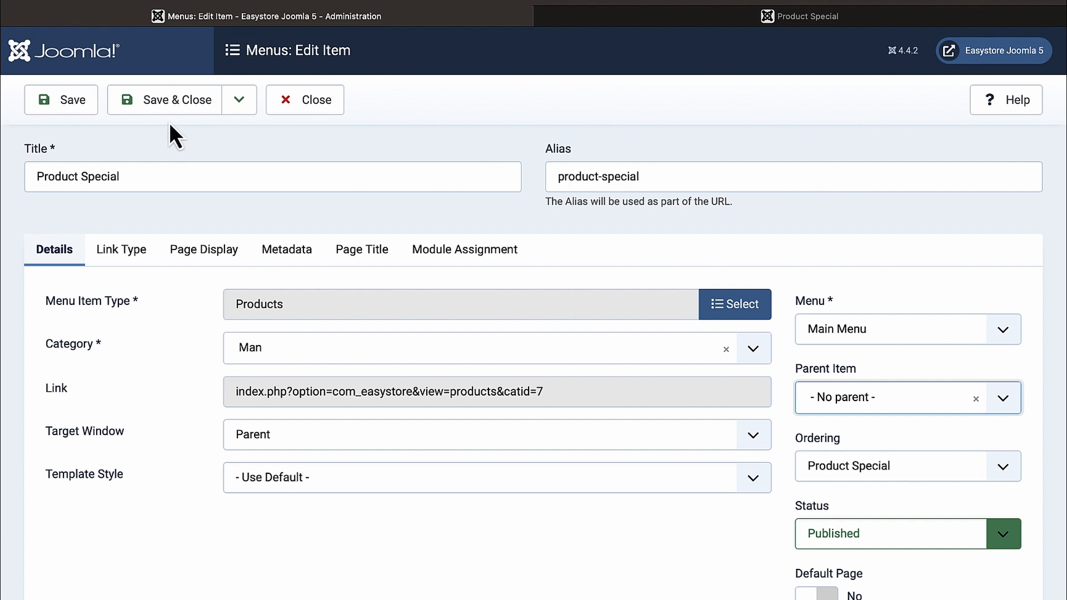
pyautogui.click(59, 109)
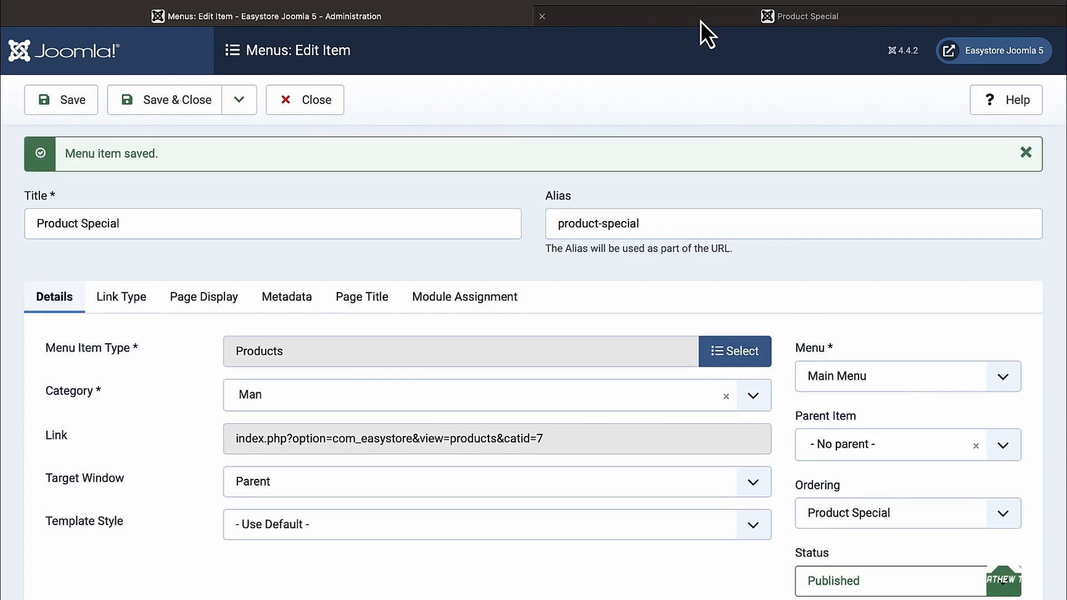
# Reload the site, review the item's parent options, and open the home page to check where Product Special sits in the navigation
pyautogui.click(701, 21)
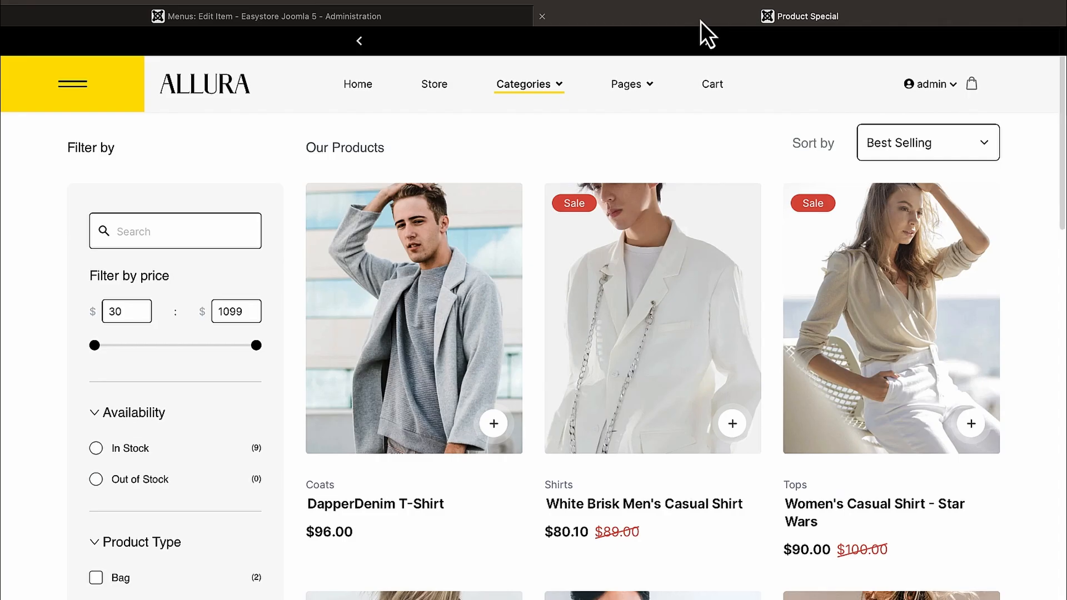
pyautogui.click(742, 2)
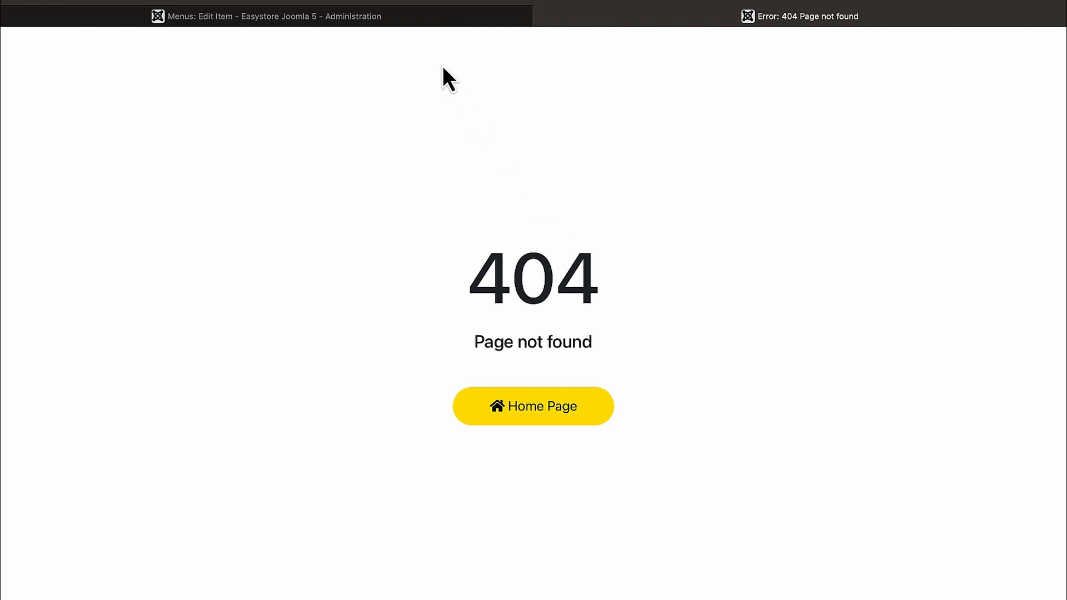
pyautogui.click(462, 21)
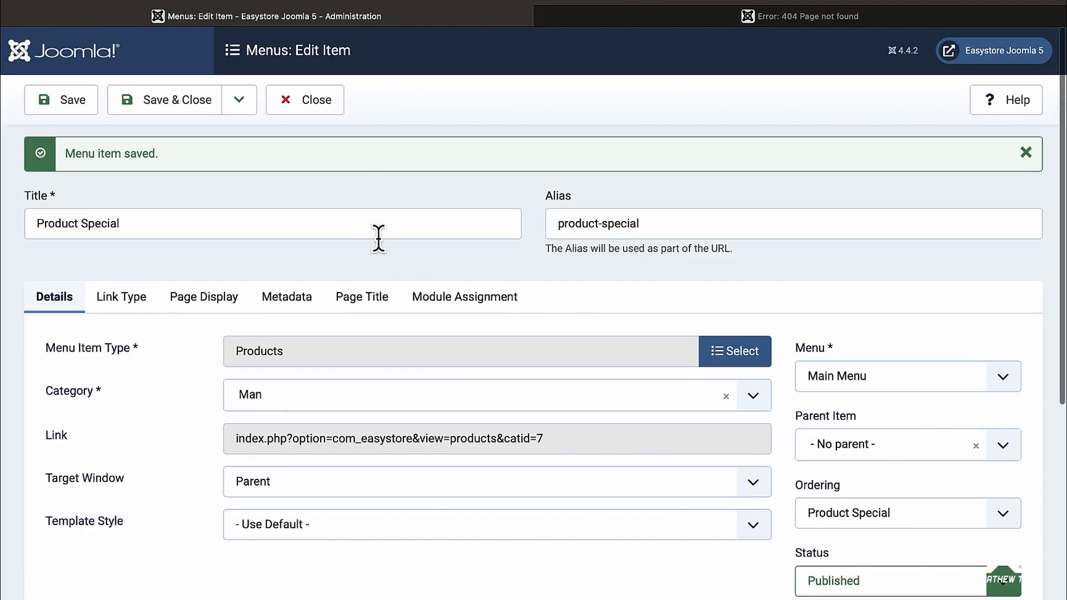
pyautogui.click(1002, 446)
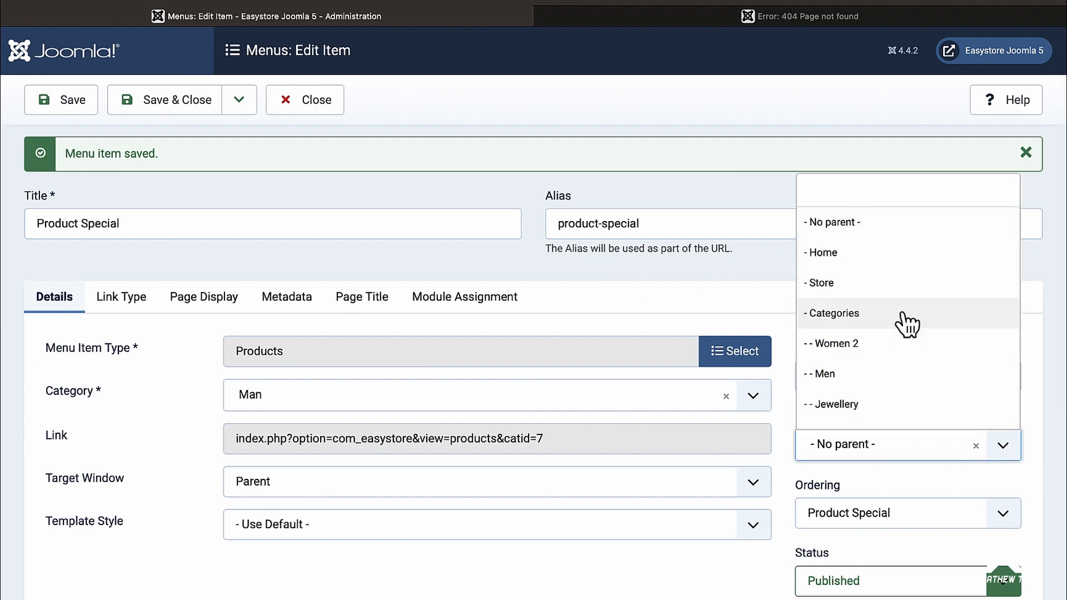
pyautogui.click(669, 193)
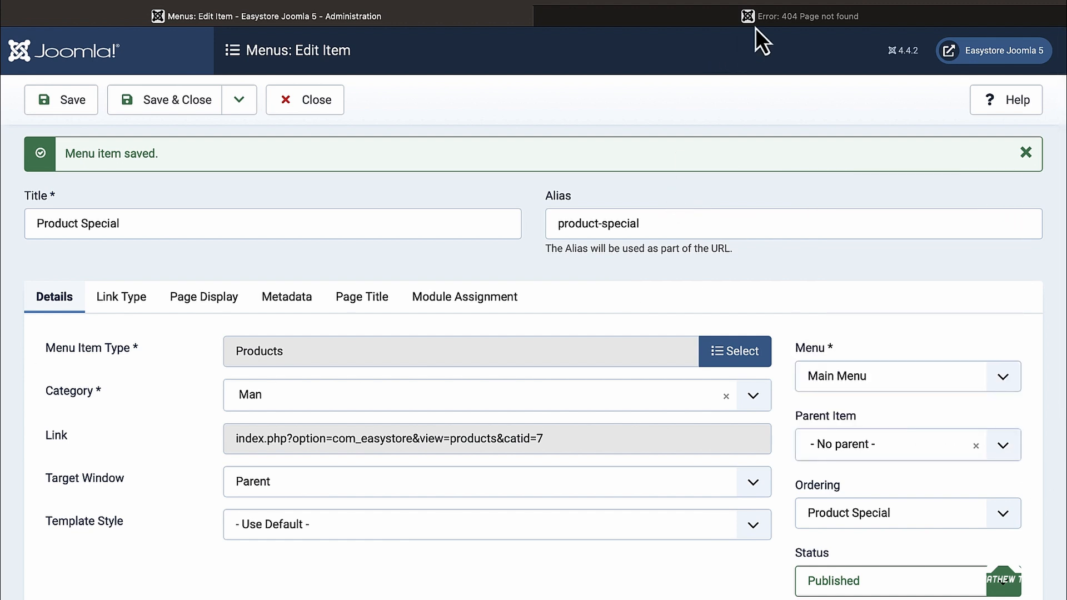
pyautogui.click(780, 15)
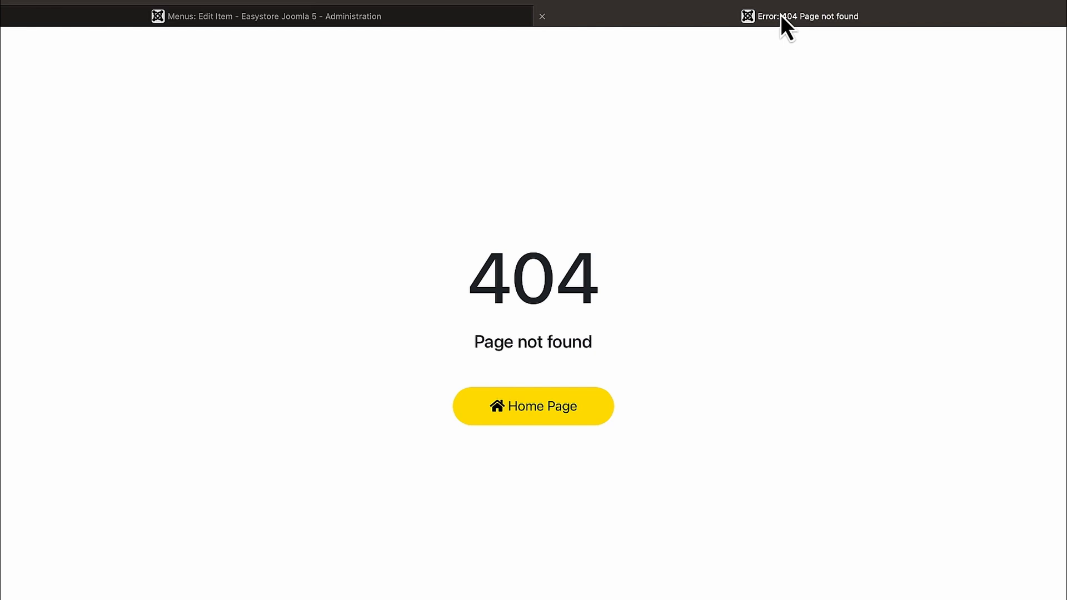
pyautogui.click(541, 407)
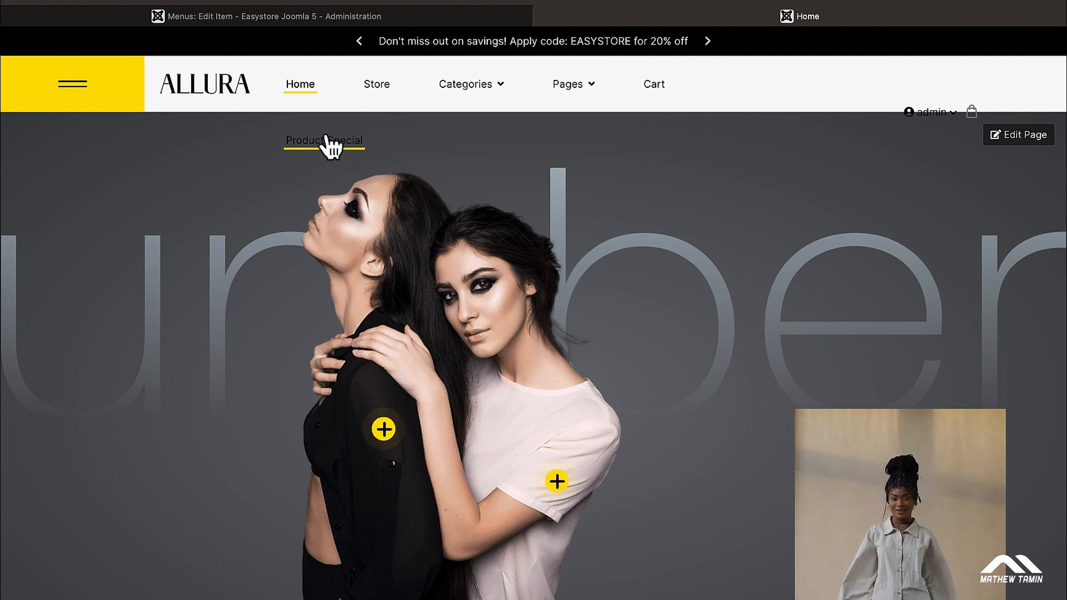
pyautogui.moveTo(557, 104)
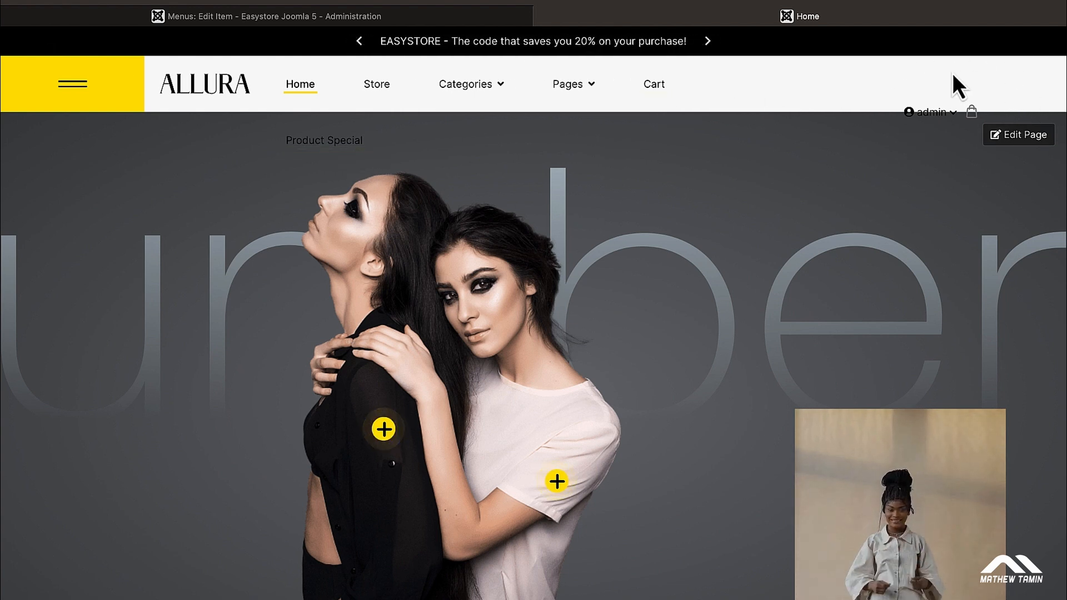
# Shorten the Product Special menu item's title to Special and save it
pyautogui.click(278, 24)
pyautogui.tripleClick(108, 222)
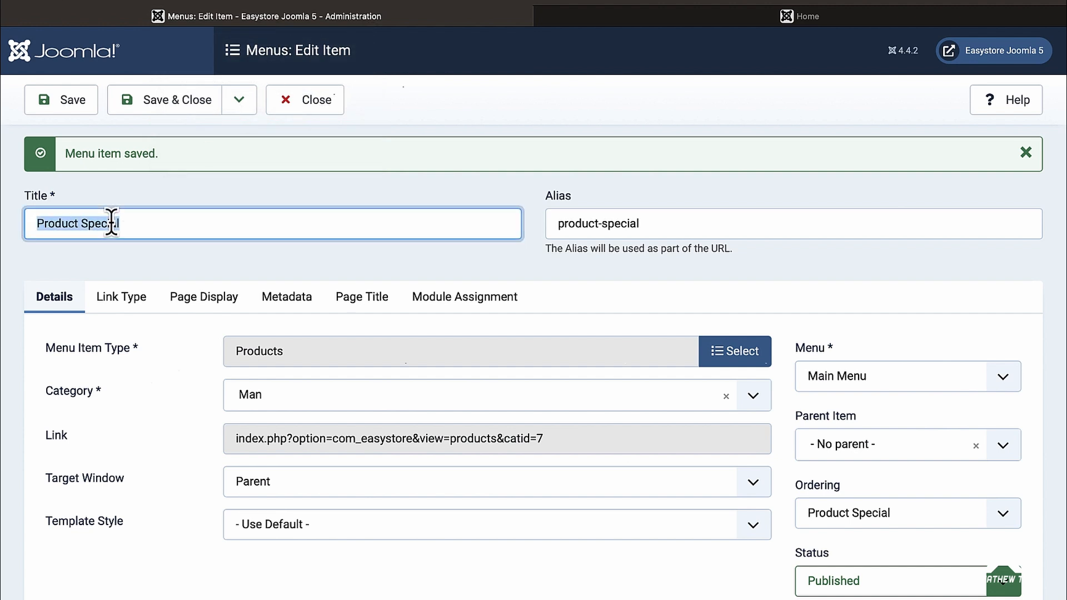
pyautogui.write('Sp')
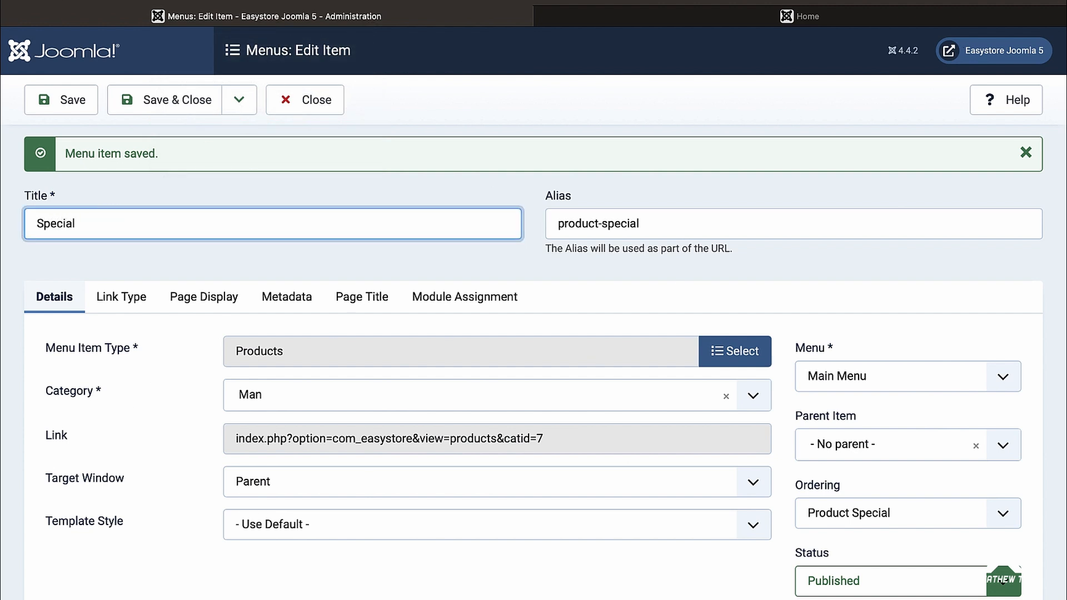
pyautogui.click(61, 99)
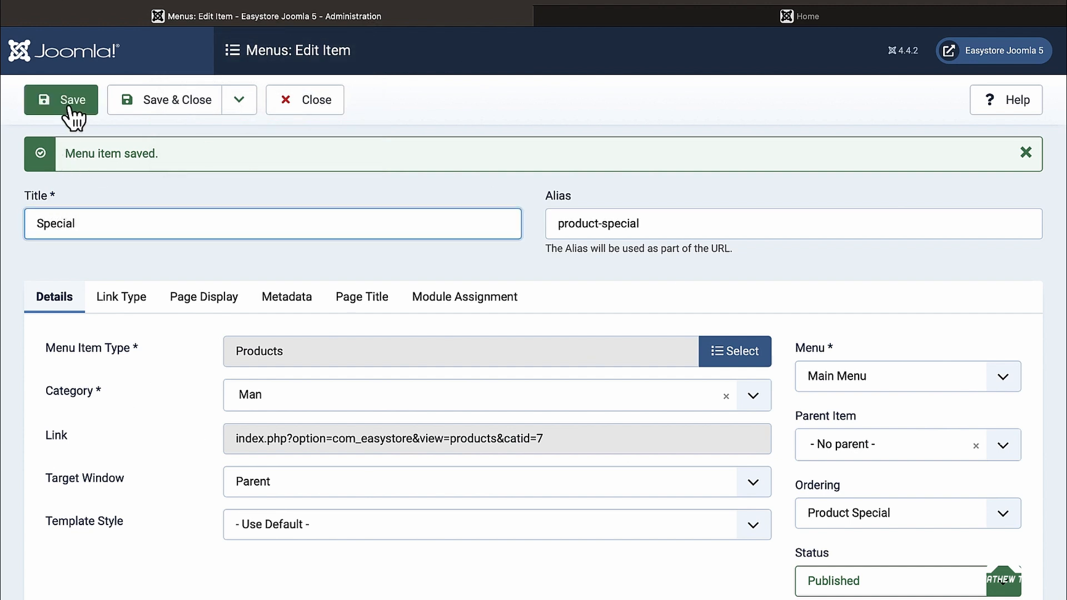
# Reload the site's home page and check the renamed Special item alongside the other navigation entries
pyautogui.click(645, 25)
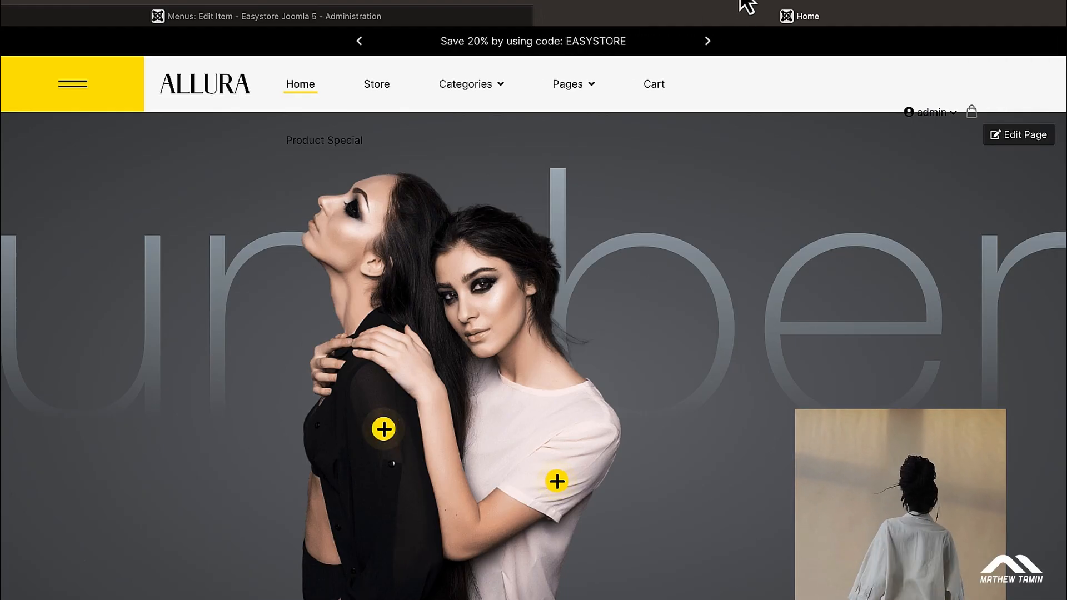
pyautogui.press('F5')
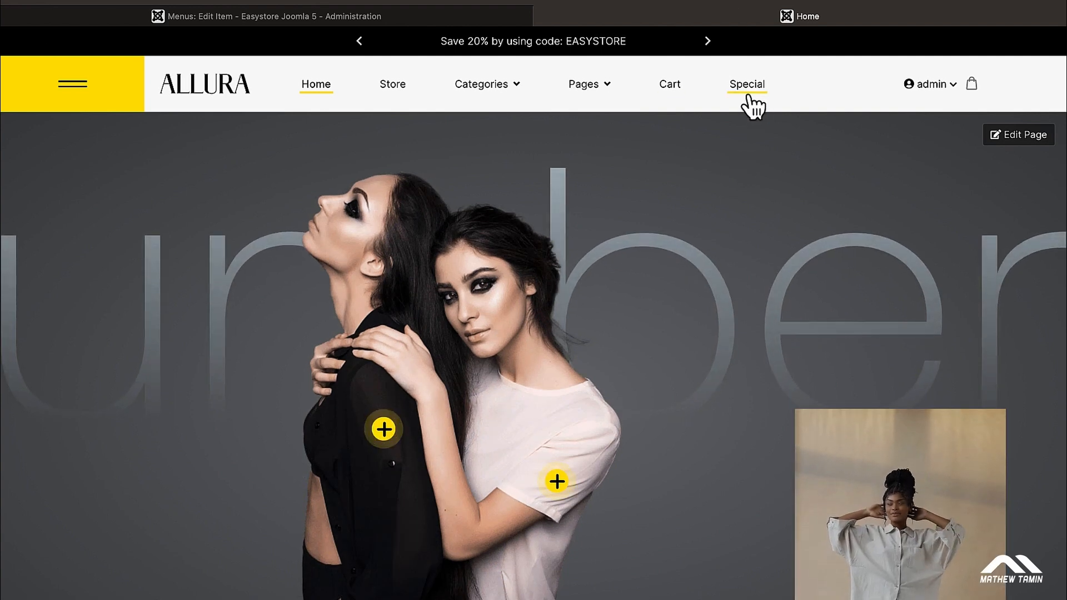
pyautogui.moveTo(486, 105)
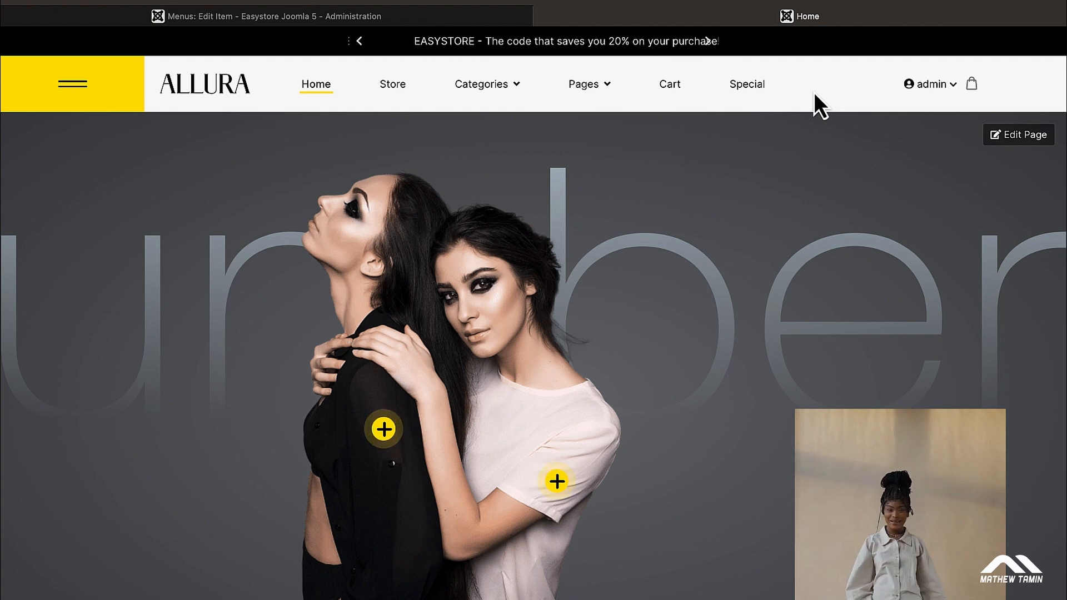
pyautogui.moveTo(532, 83)
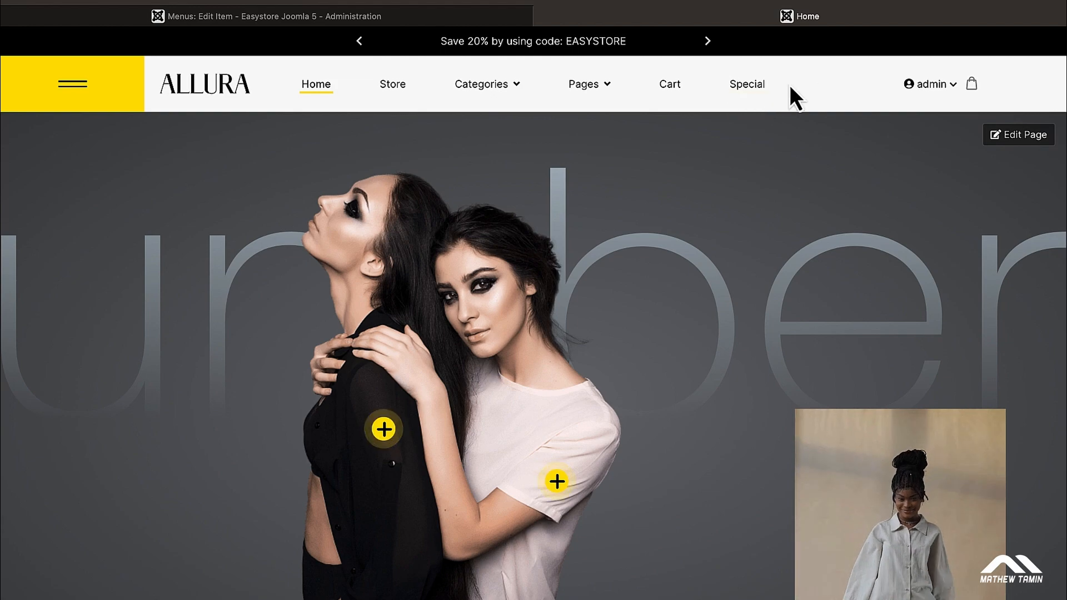
# Close the Special menu item, examine the Home setting in the Main Menu list, and return to the site's home page
pyautogui.click(280, 15)
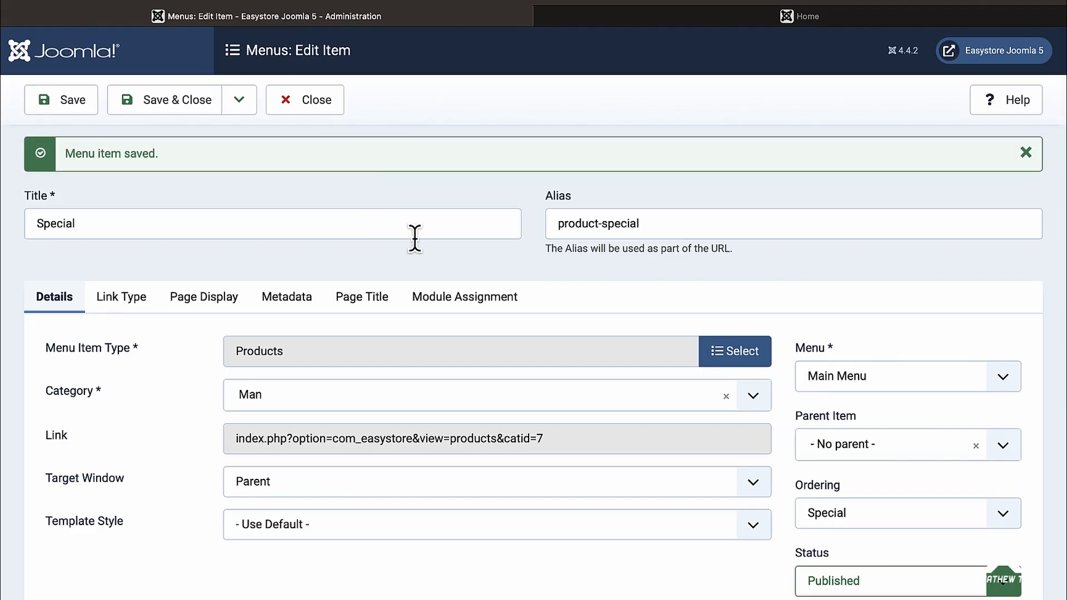
pyautogui.click(312, 106)
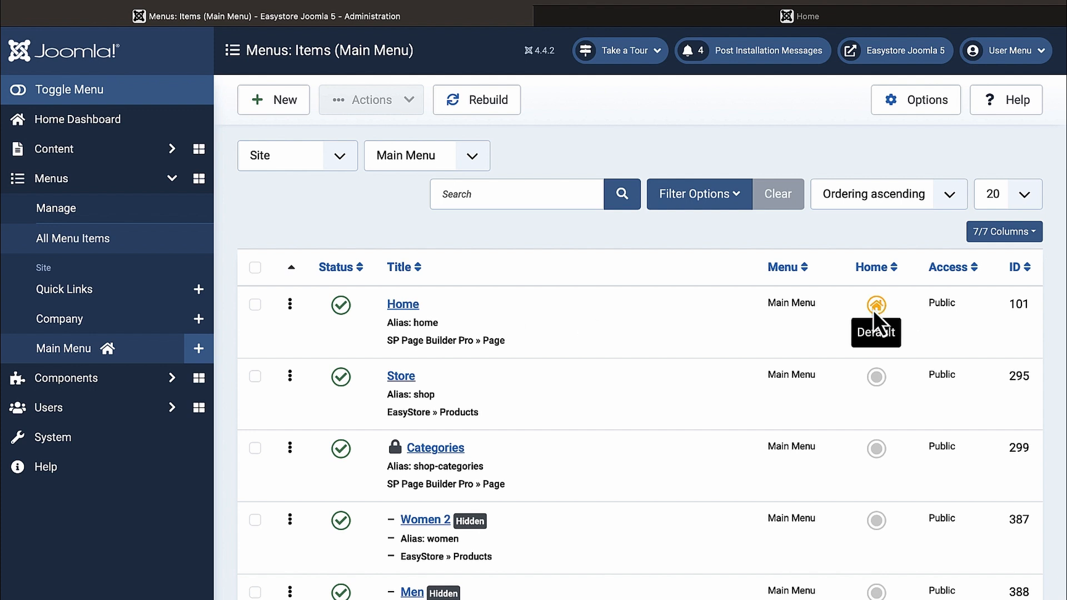
pyautogui.scroll(-2, 876, 306)
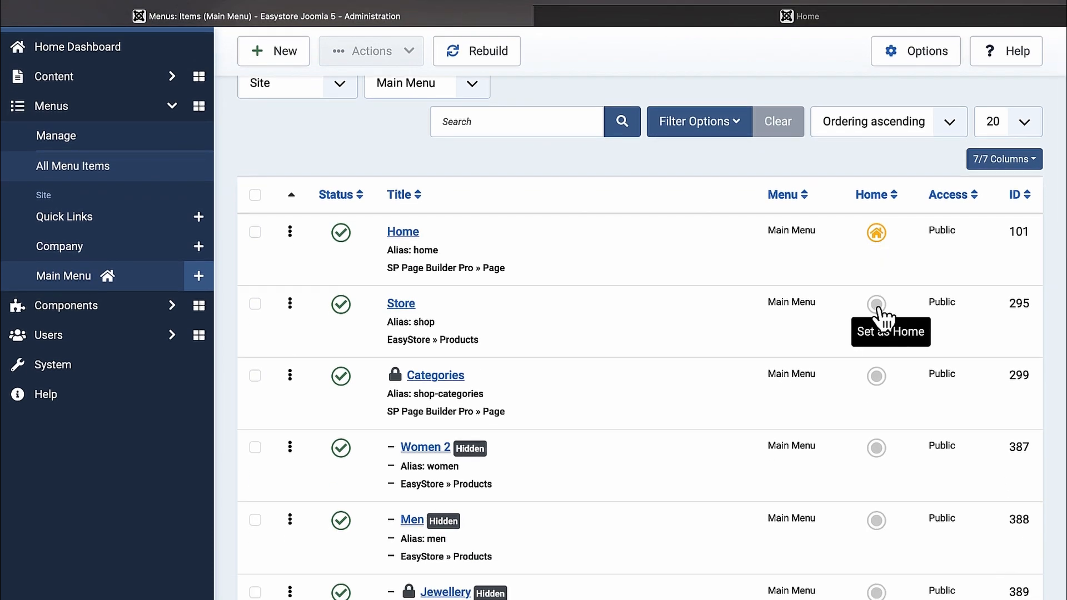
pyautogui.click(825, 16)
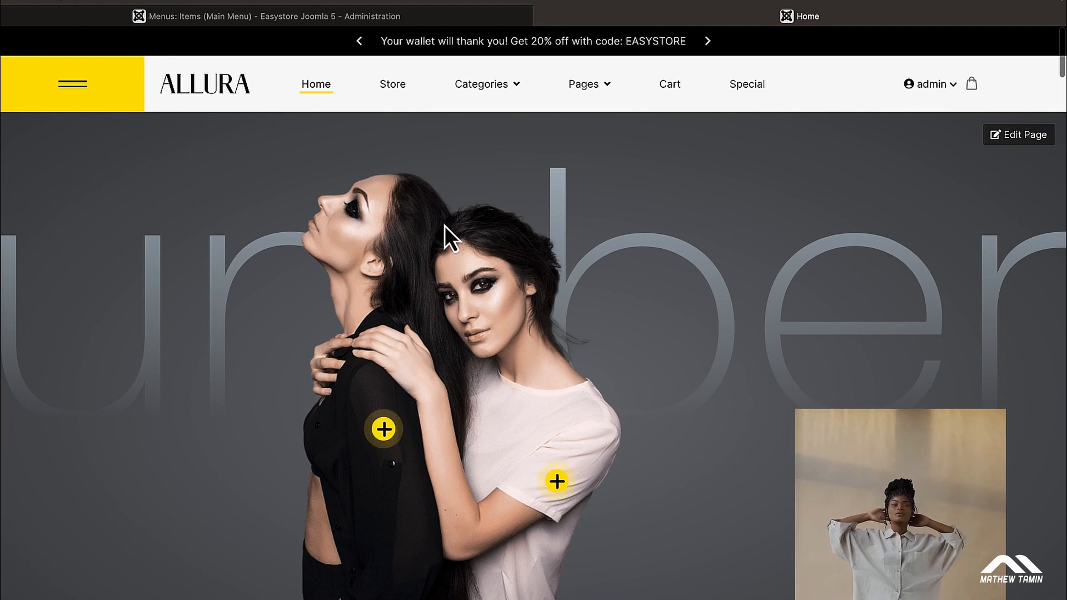
# Compare the site's home page with the Home setting in the Main Menu list, and look through the Store page
pyautogui.moveTo(420, 21)
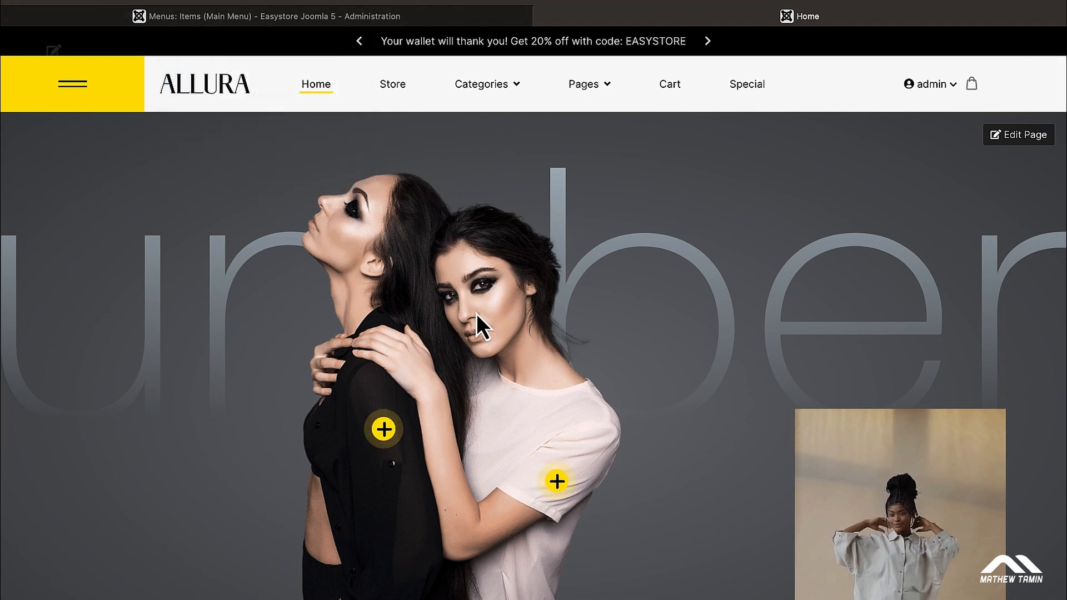
pyautogui.scroll(-2, 585, 306)
pyautogui.scroll(2, 585, 305)
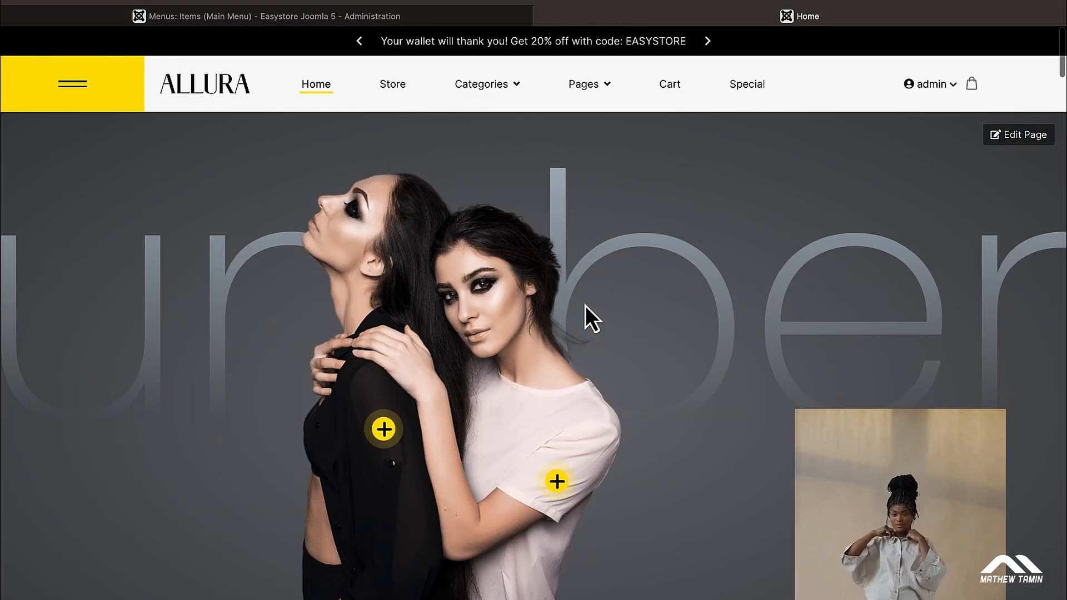
pyautogui.click(422, 24)
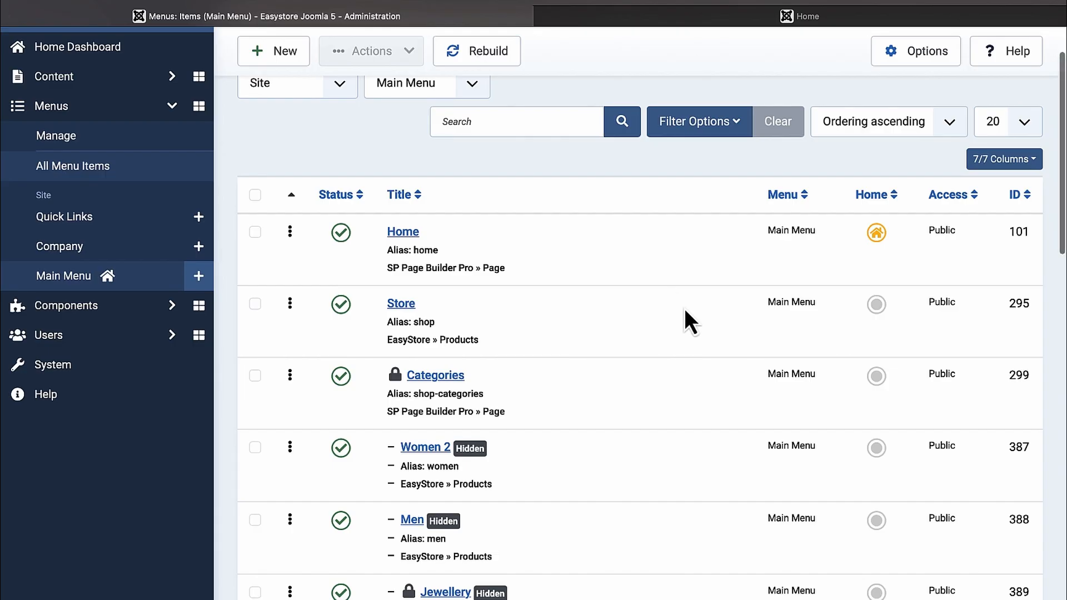
pyautogui.scroll(-1, 685, 308)
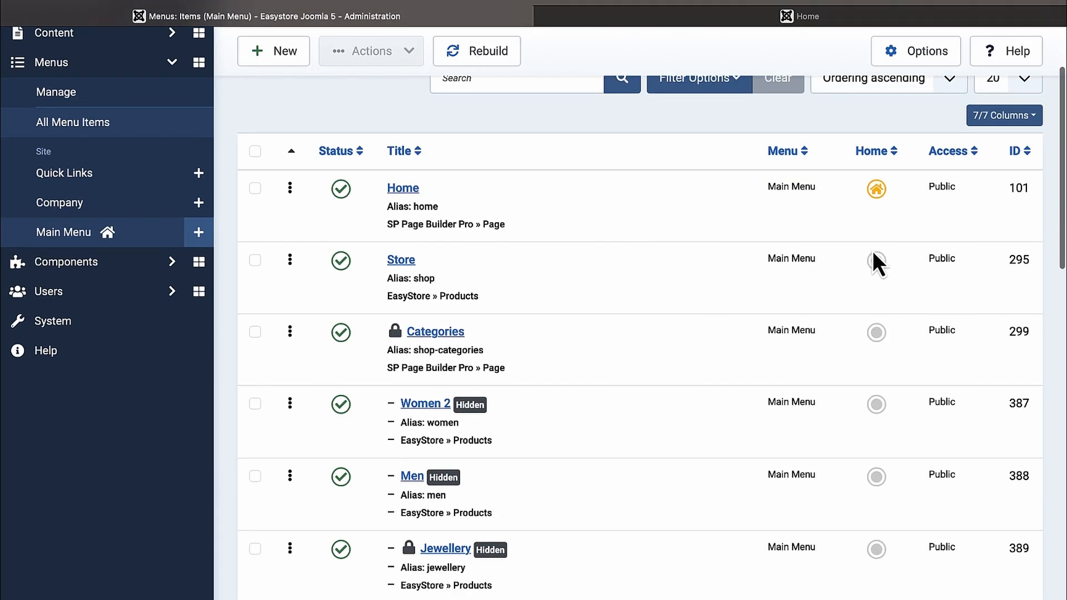
pyautogui.click(840, 19)
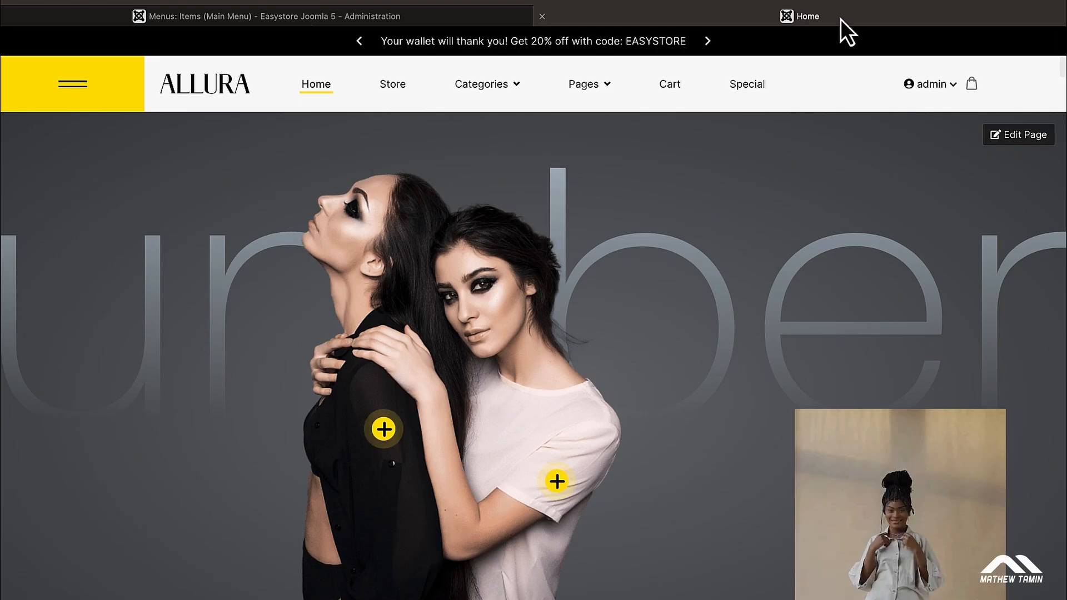
pyautogui.click(397, 92)
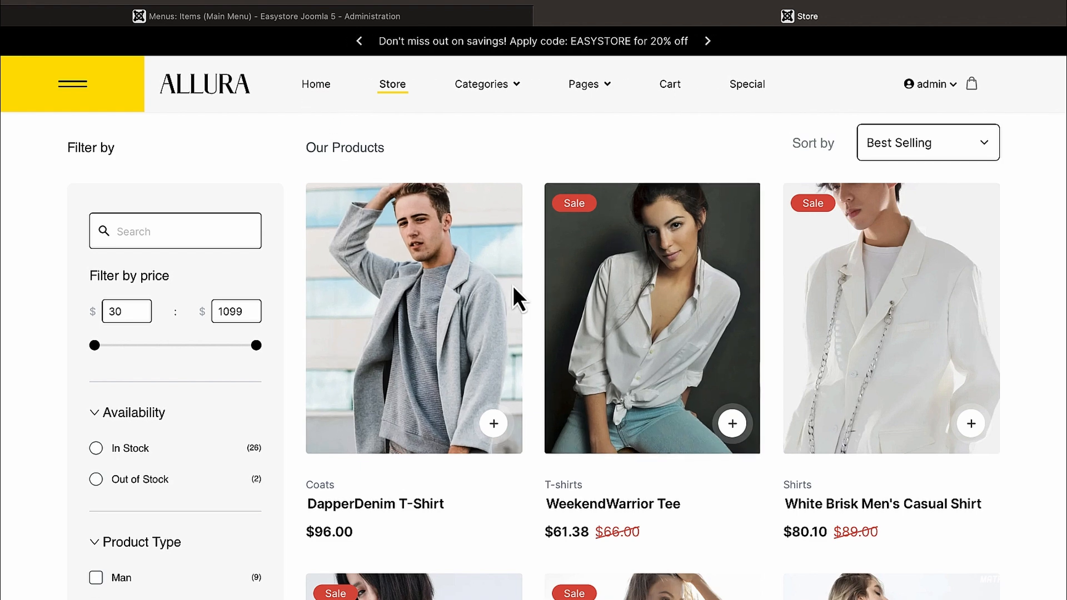
pyautogui.scroll(-8, 528, 308)
pyautogui.scroll(8, 529, 309)
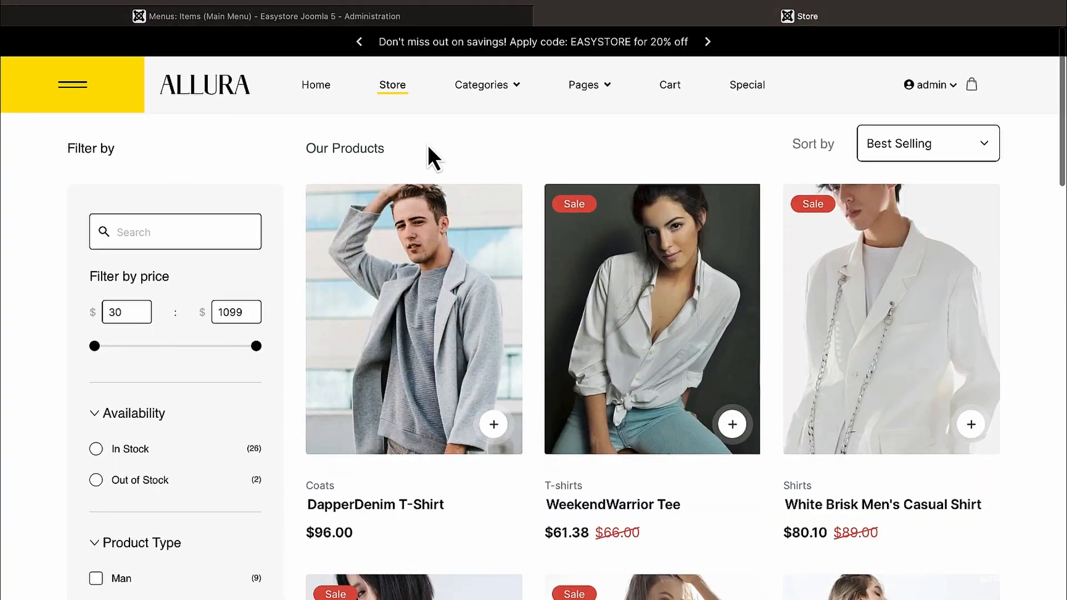
# Make Store the default home item in the Main Menu and compare the site's Store and Home pages
pyautogui.click(367, 19)
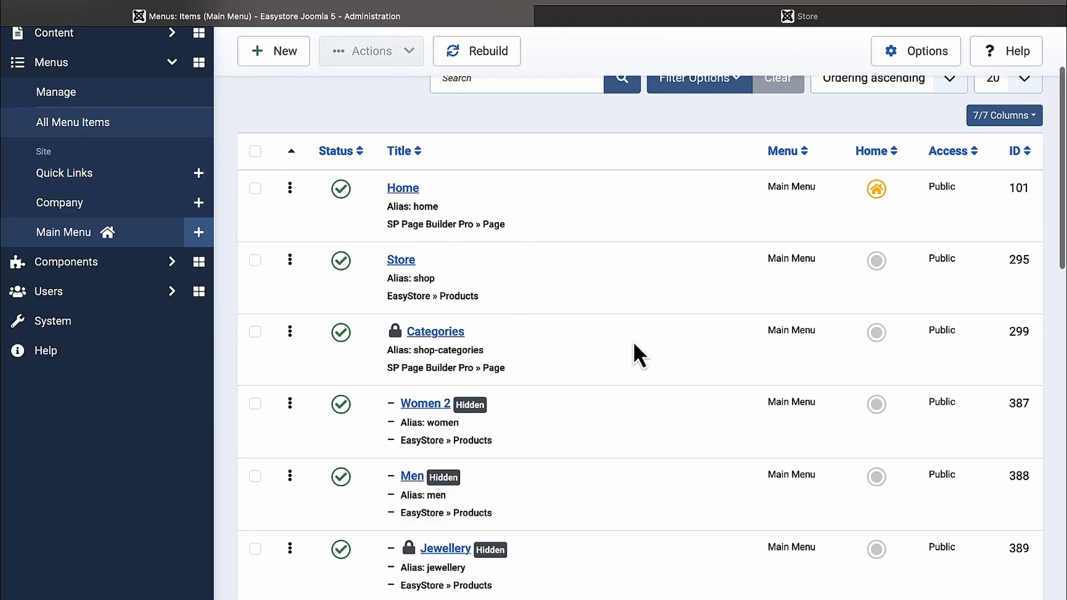
pyautogui.click(877, 261)
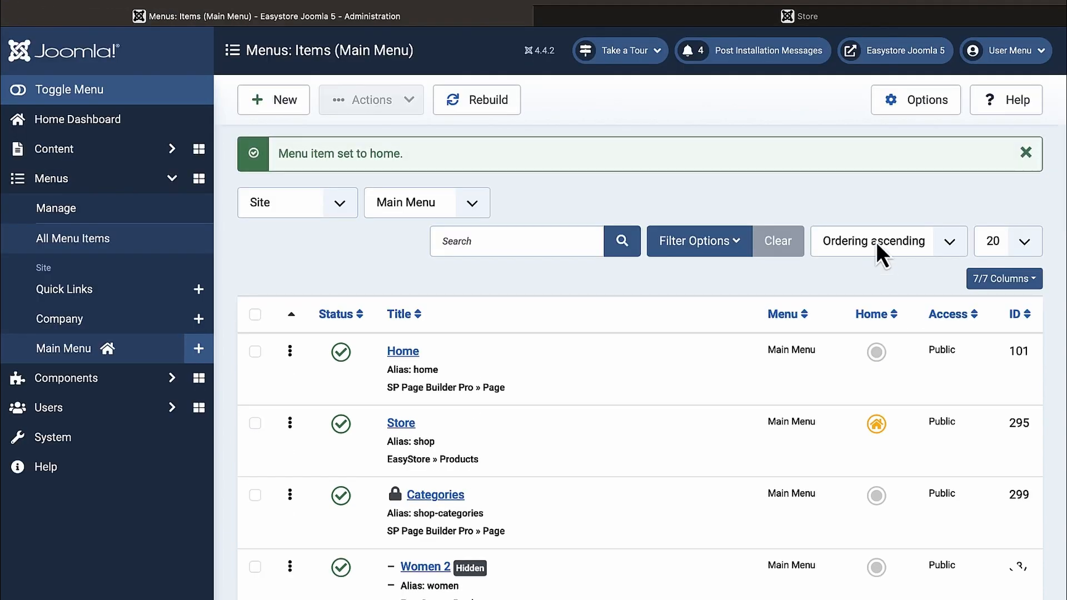
pyautogui.click(808, 18)
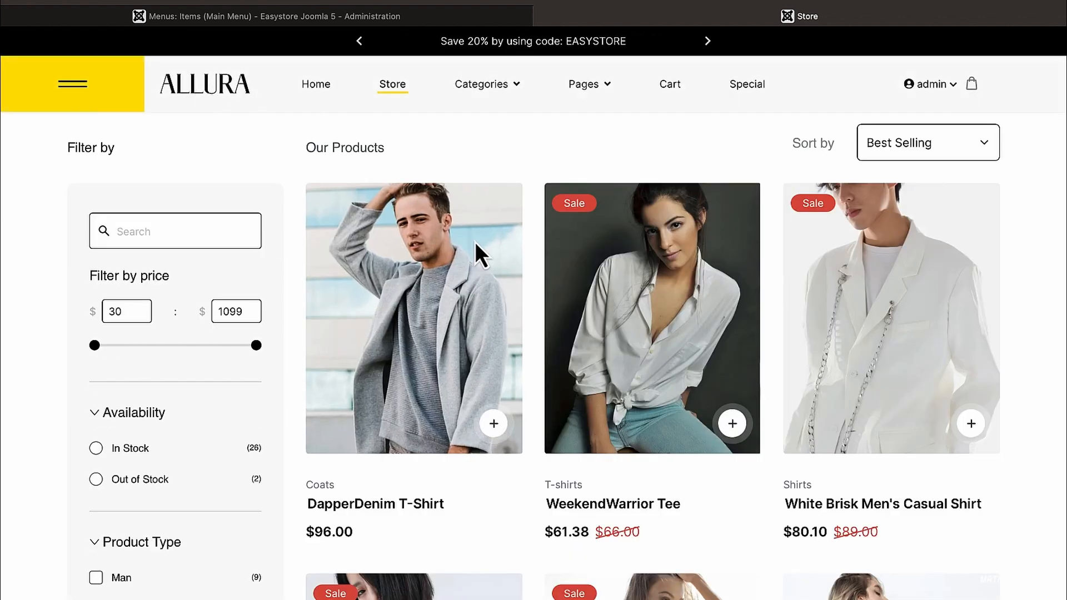
pyautogui.click(322, 91)
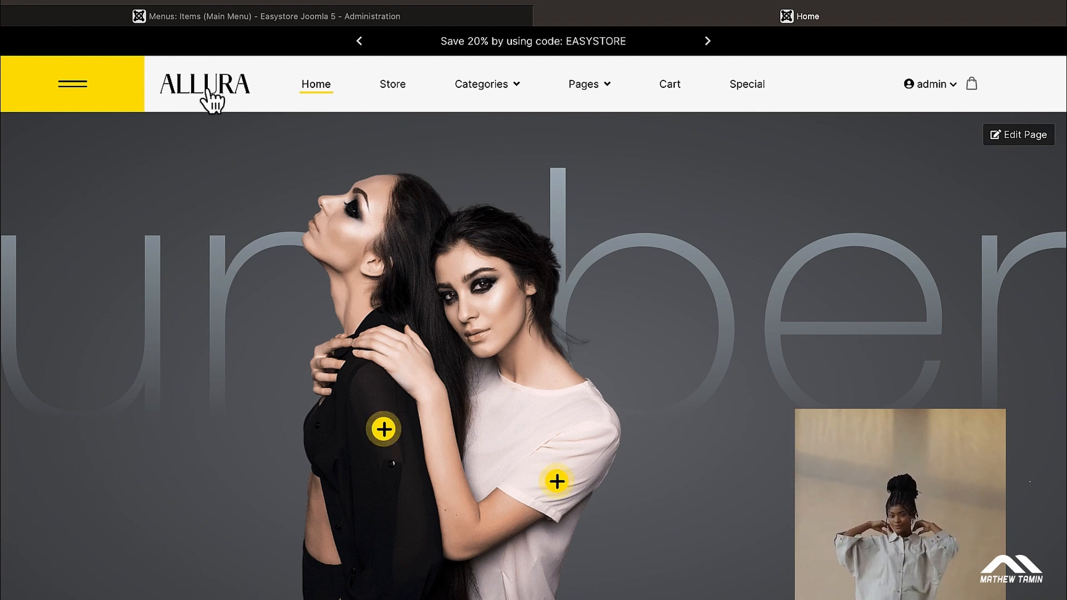
pyautogui.hotkey('alt', 'Left')
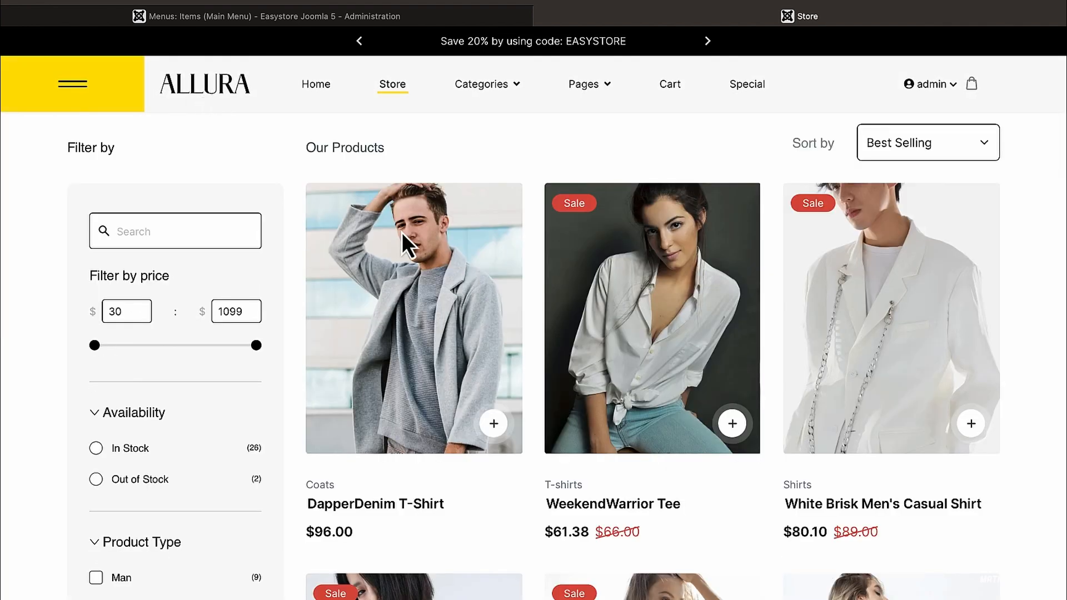
# Restore Home as the default home item in the Main Menu
pyautogui.click(427, 20)
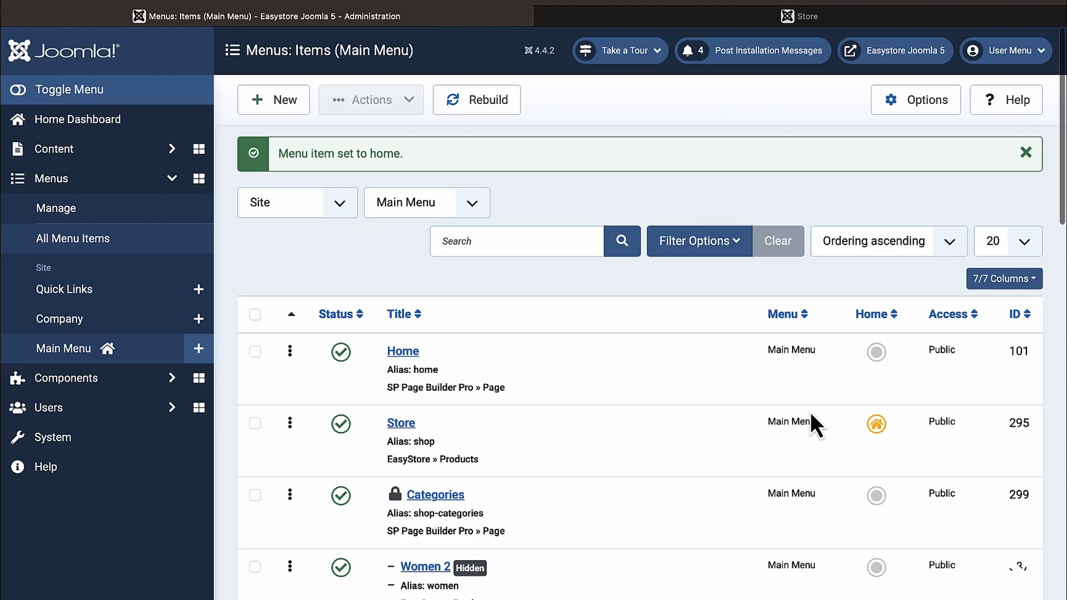
pyautogui.click(877, 353)
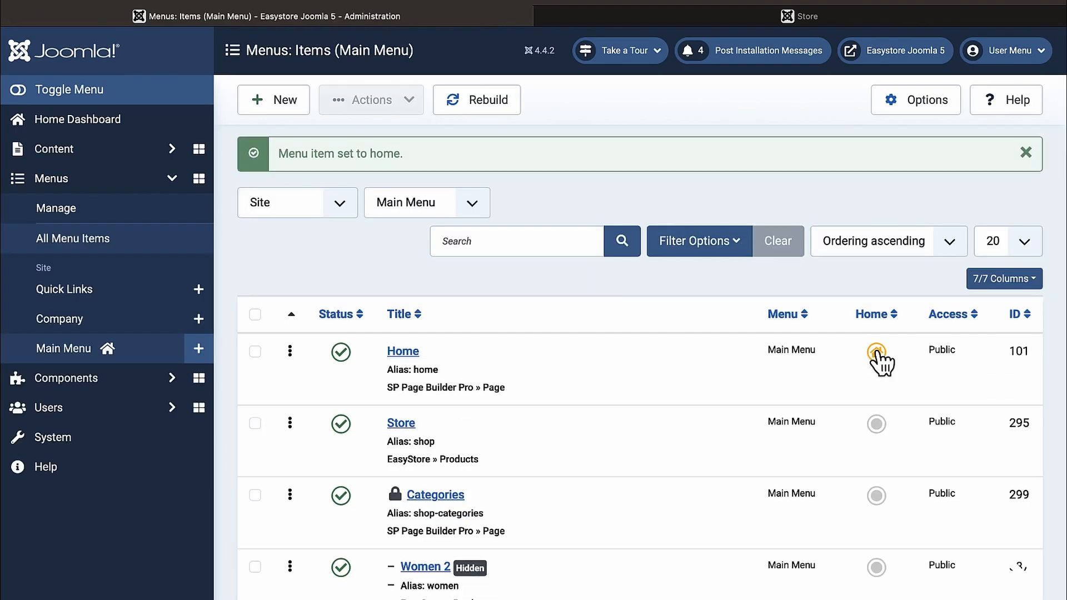
# Check in the locked Jewellery and Categories menu items in the Main Menu list
pyautogui.scroll(-7, 874, 362)
pyautogui.scroll(5, 878, 363)
pyautogui.scroll(-1, 881, 364)
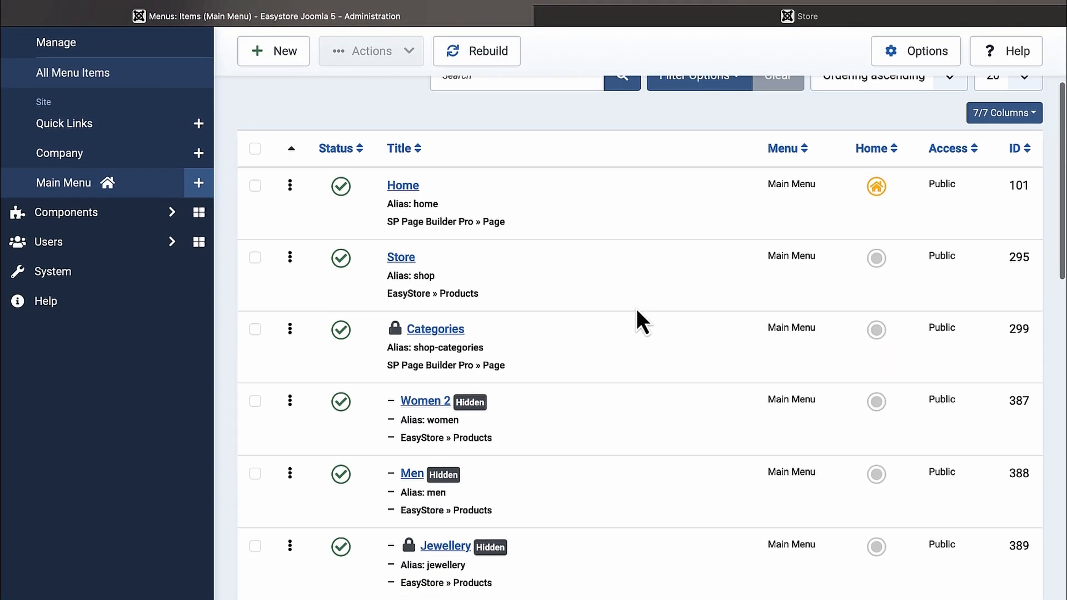
pyautogui.moveTo(397, 340)
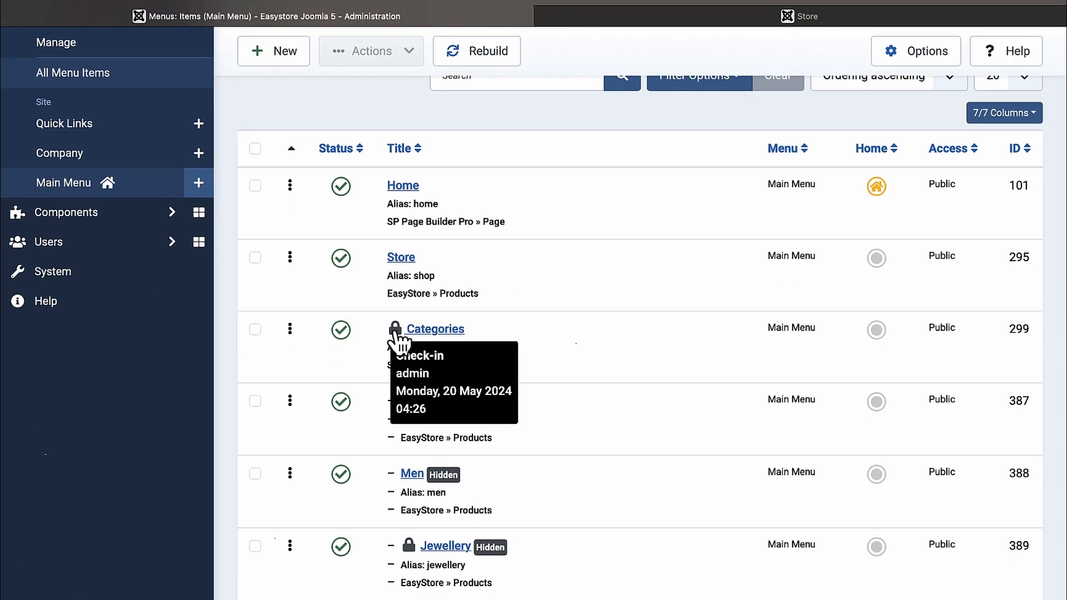
pyautogui.scroll(2, 574, 342)
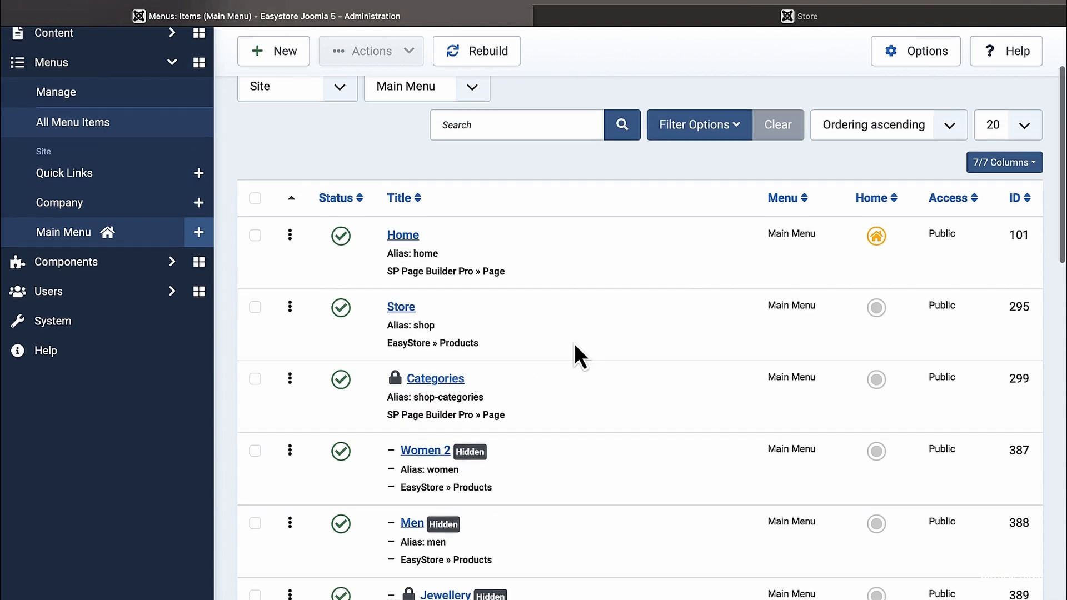
pyautogui.scroll(-6, 574, 343)
pyautogui.moveTo(410, 434)
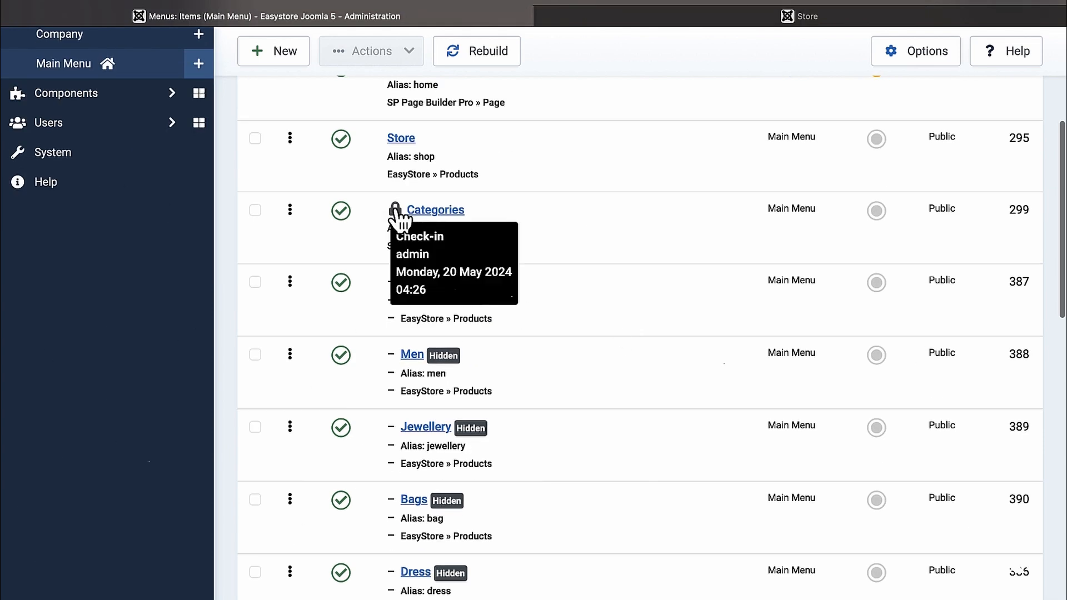
pyautogui.click(397, 209)
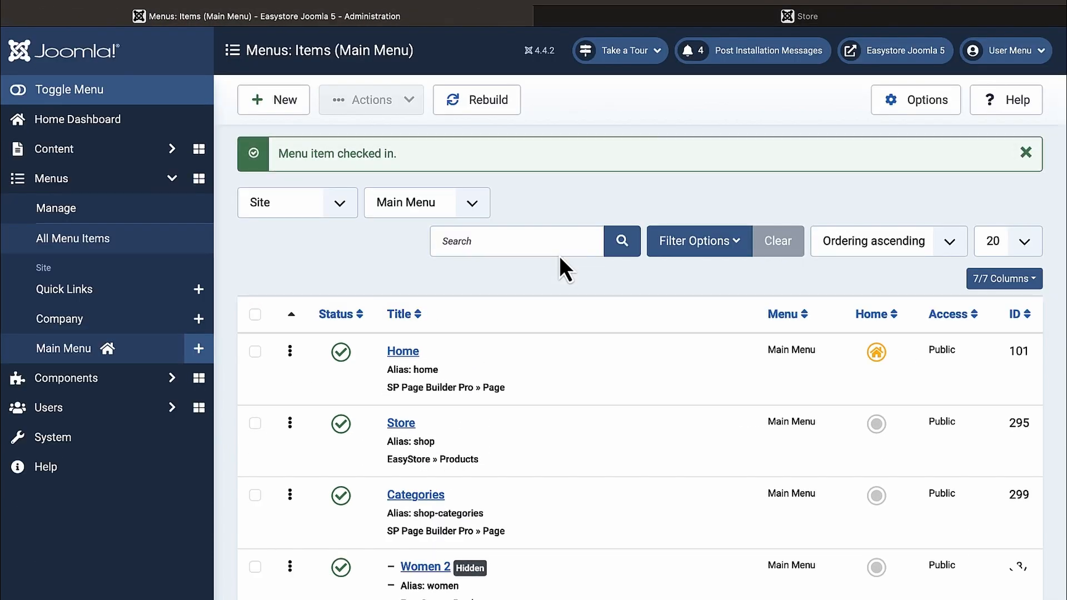
# Check in the locked Tops menu item and look over the rest of the Main Menu list for other locked items
pyautogui.scroll(-9, 595, 452)
pyautogui.scroll(-2, 595, 452)
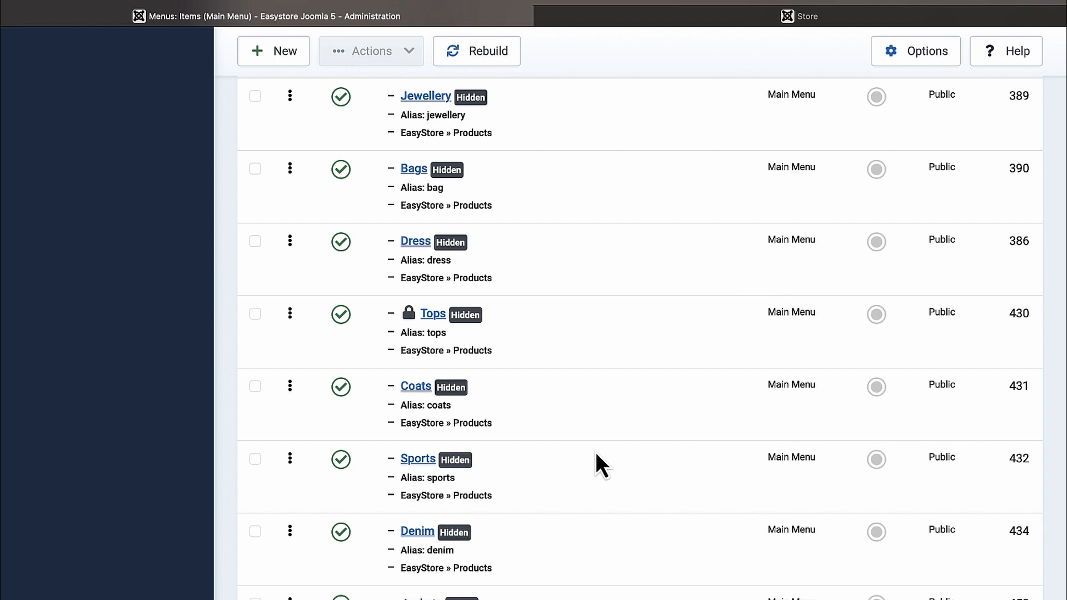
pyautogui.moveTo(409, 315)
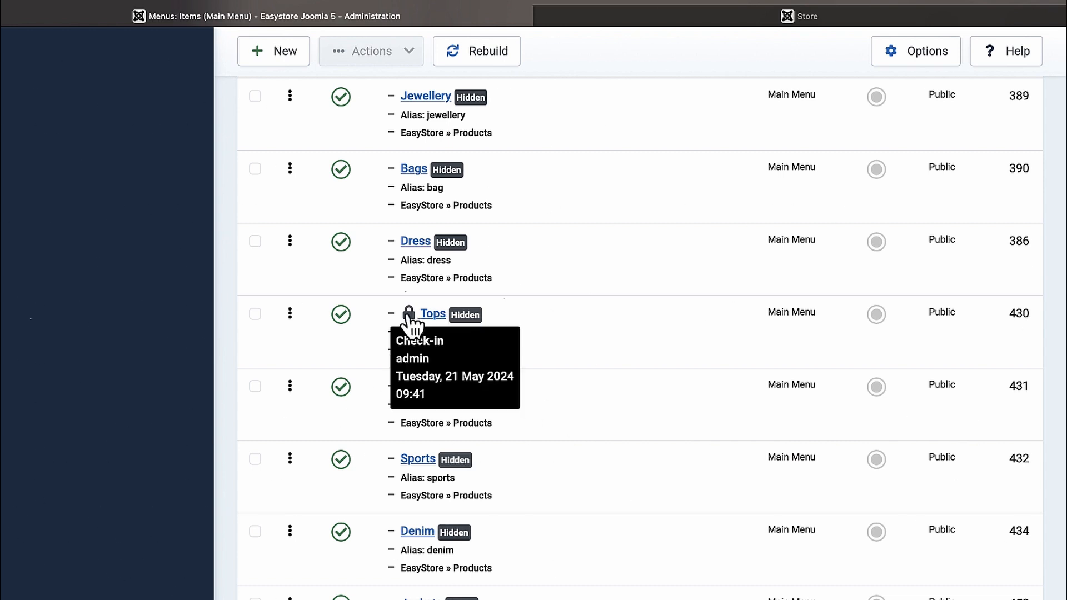
pyautogui.scroll(-3, 548, 388)
pyautogui.scroll(1, 449, 238)
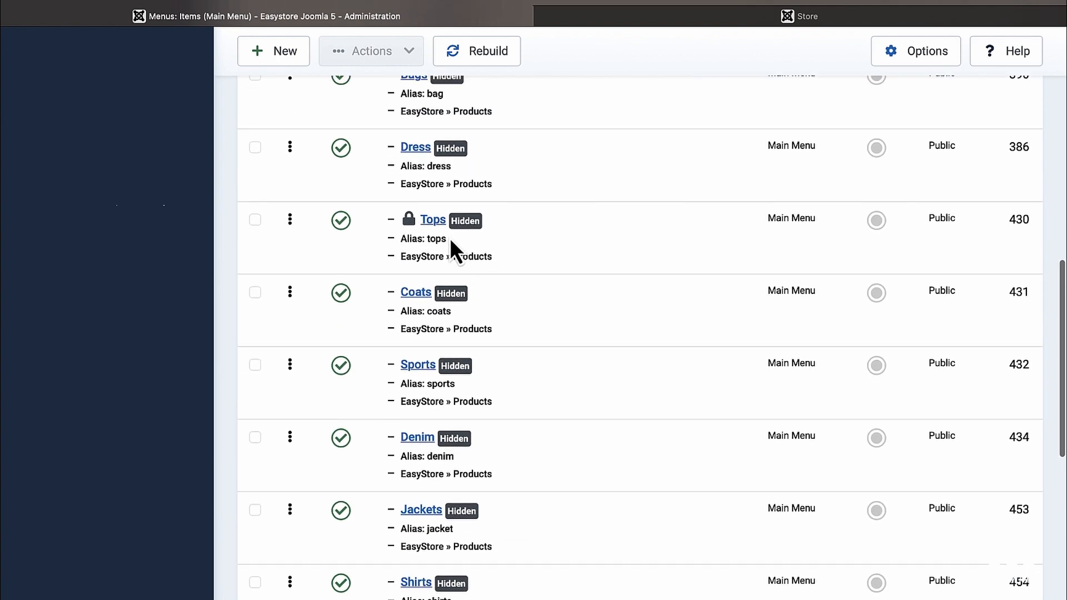
pyautogui.click(409, 222)
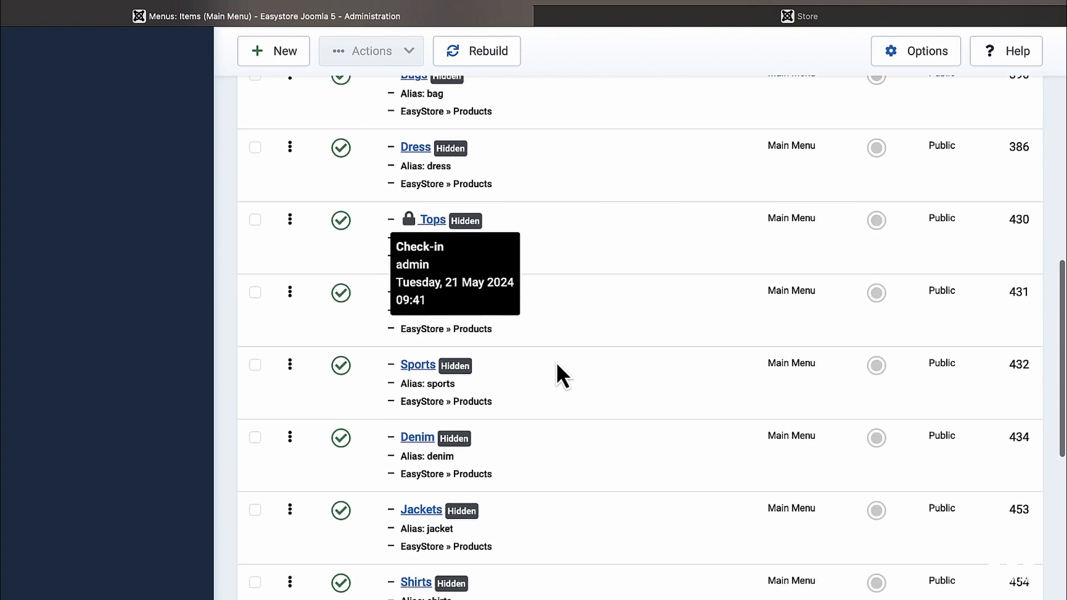
pyautogui.scroll(-15, 556, 373)
pyautogui.scroll(-8, 555, 362)
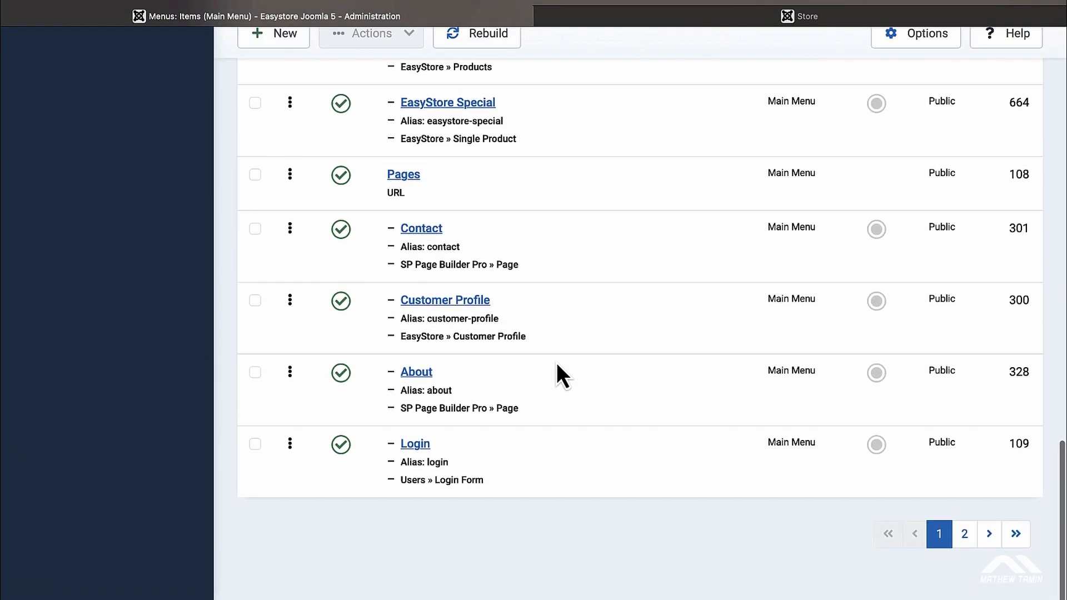
pyautogui.scroll(20, 557, 359)
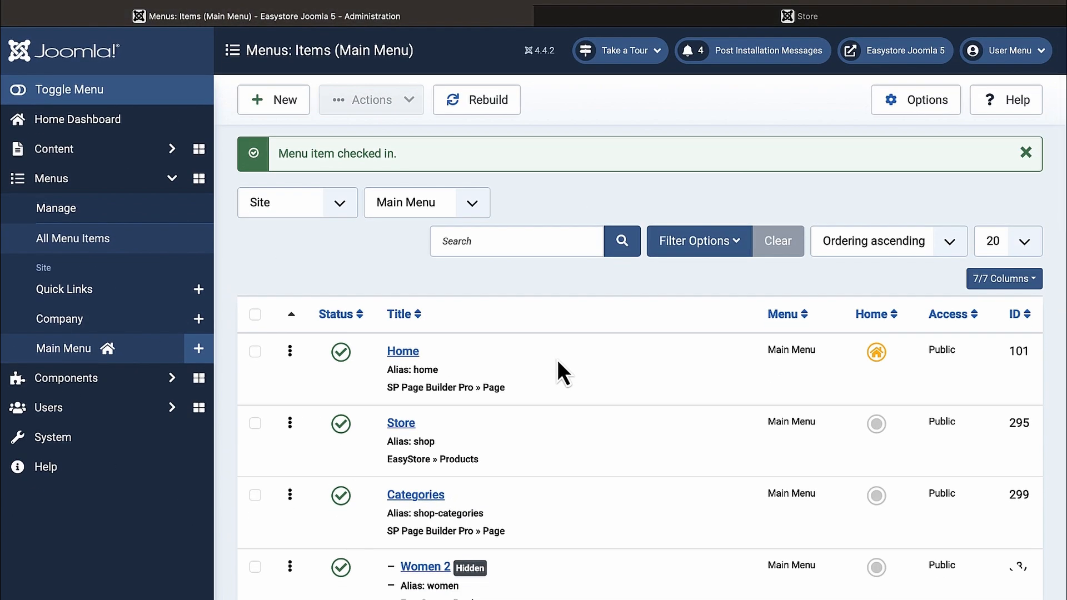